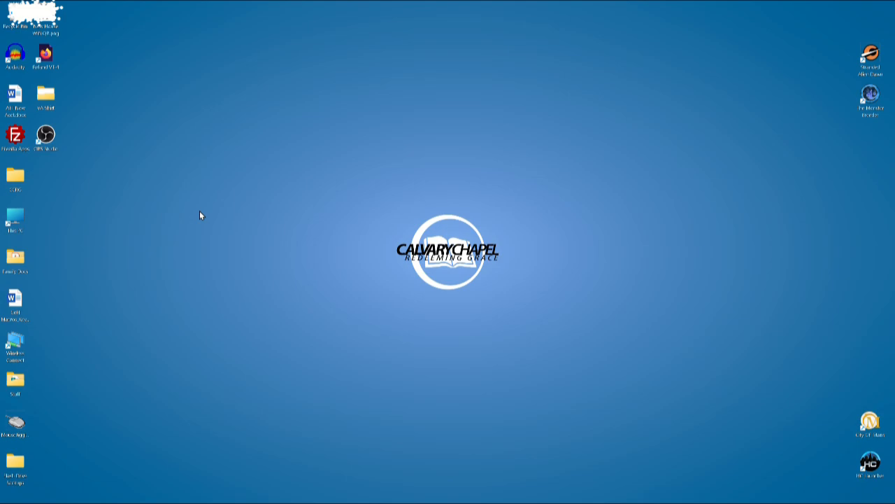
# Open Proclaim and add a song item to the Thursday, August 15 service.
pyautogui.moveTo(265, 502)
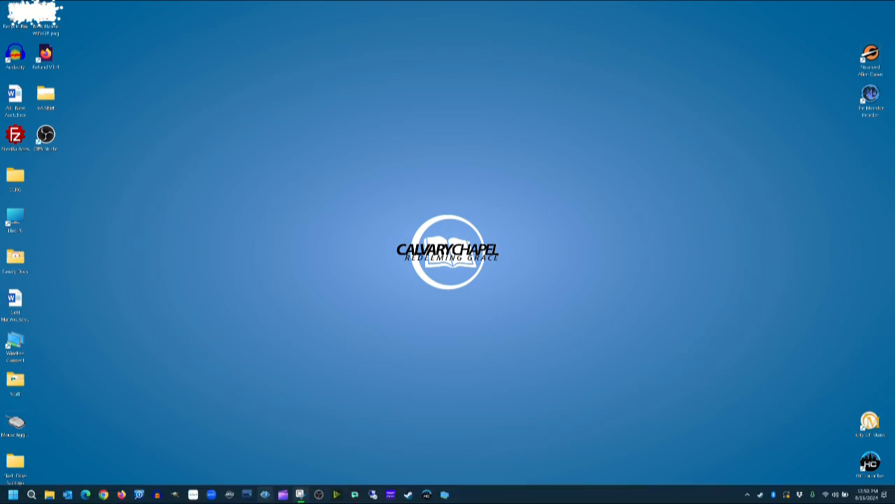
pyautogui.moveTo(307, 495)
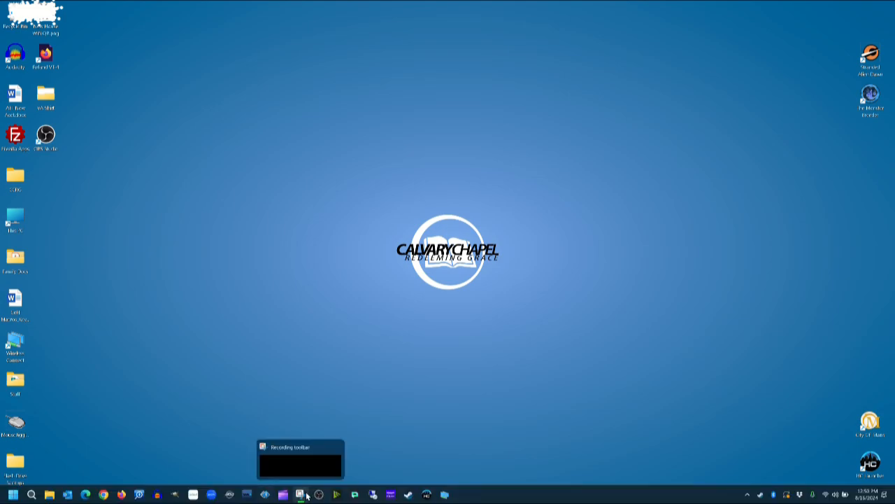
pyautogui.click(356, 495)
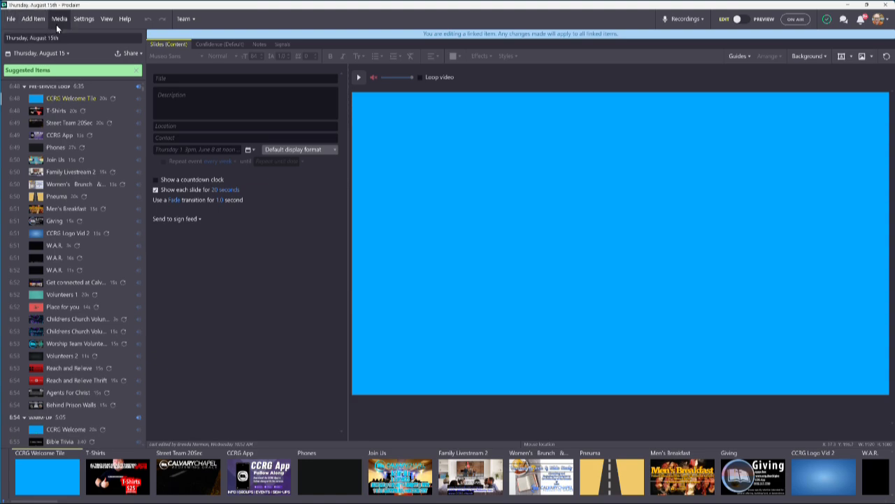
pyautogui.click(32, 19)
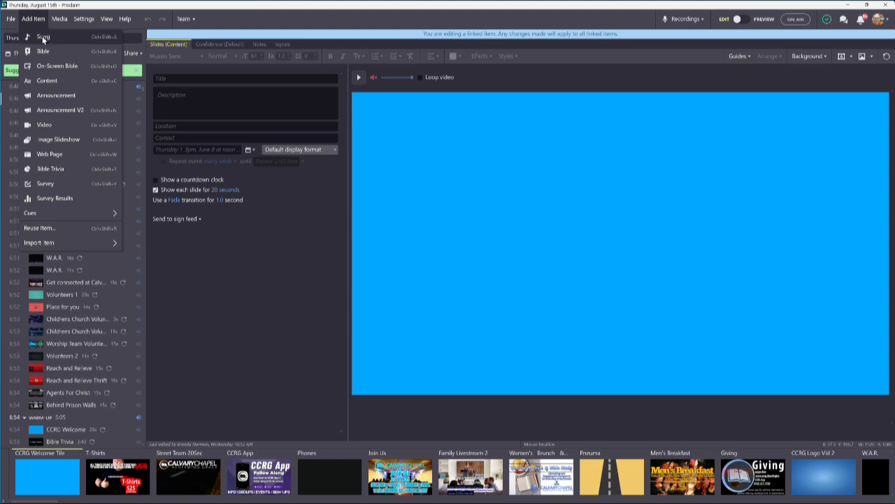
pyautogui.click(42, 35)
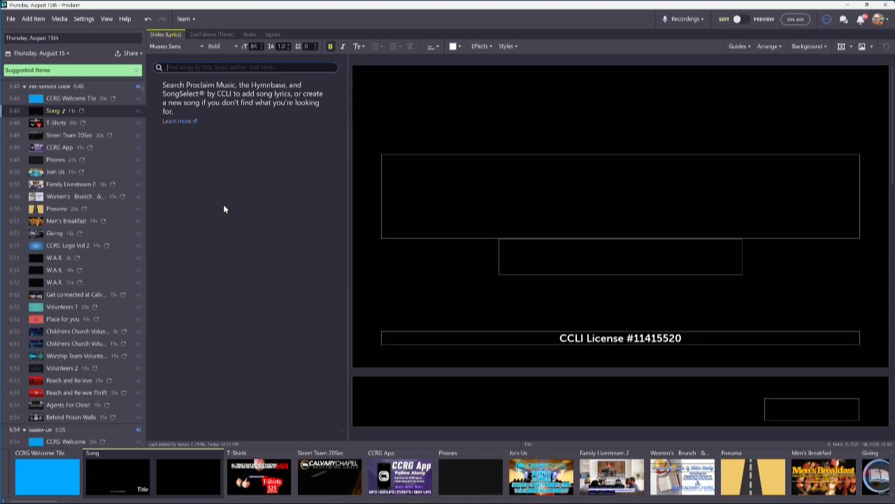
# Search the songs for "Praise" and look through the matching arrangements.
pyautogui.write('Praise')
pyautogui.moveTo(223, 205)
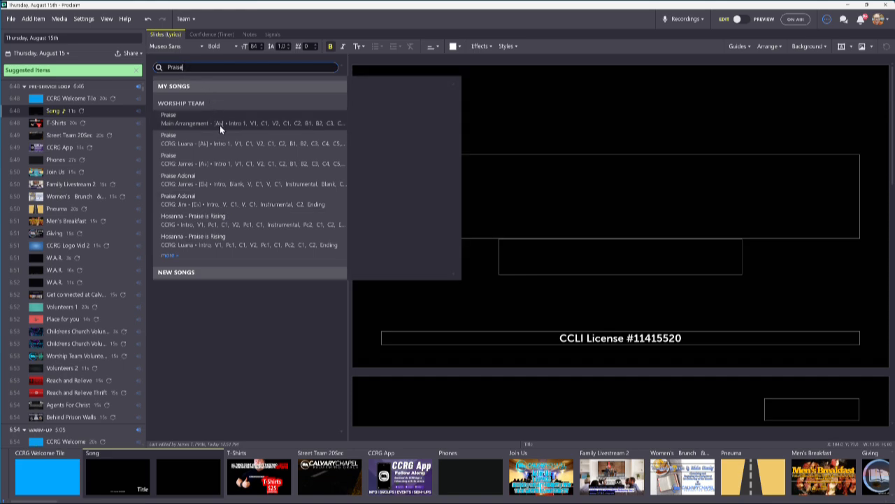
pyautogui.moveTo(242, 247)
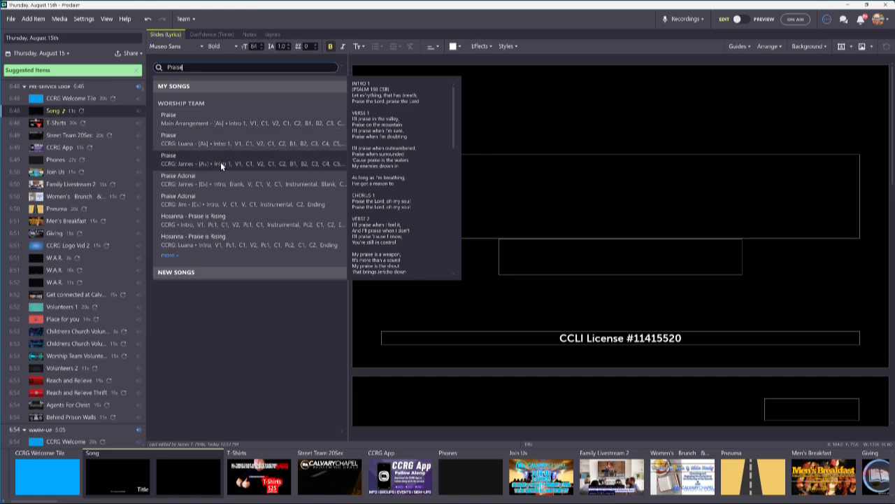
pyautogui.scroll(-3, 247, 171)
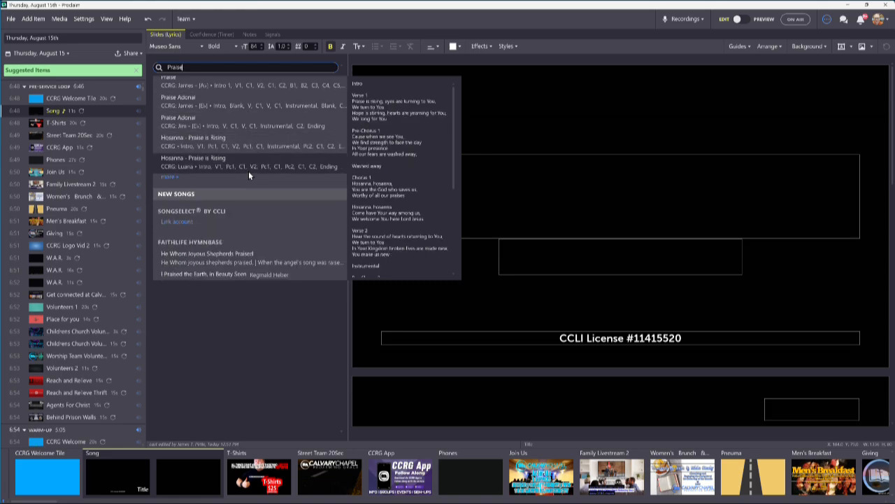
pyautogui.scroll(3, 249, 173)
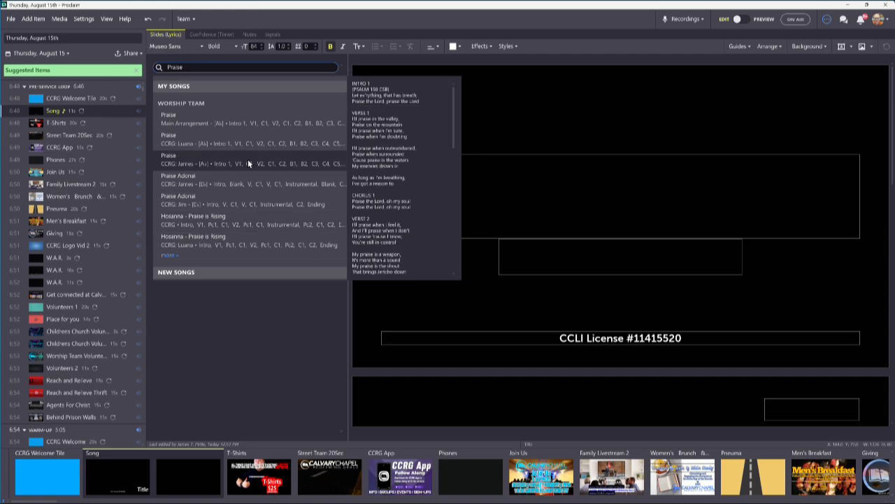
pyautogui.scroll(-3, 249, 163)
pyautogui.scroll(-2, 247, 159)
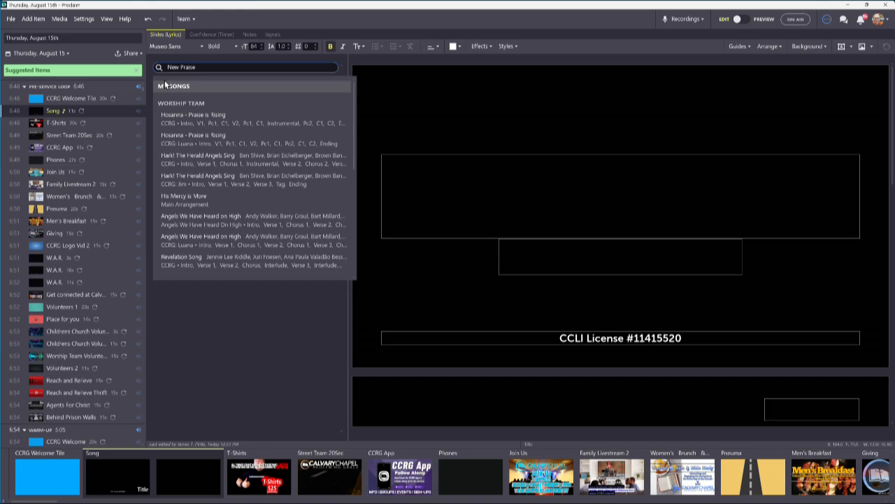
# Search the songs for "New Praise" and examine the worship team, SongSelect and Faithlife Hymnbase sections of the results.
pyautogui.scroll(-5, 238, 198)
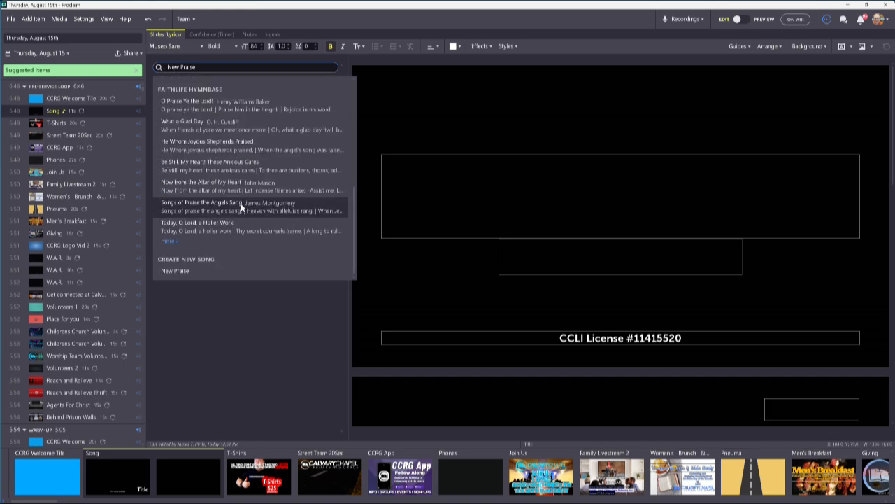
pyautogui.scroll(2, 250, 207)
pyautogui.scroll(-3, 250, 207)
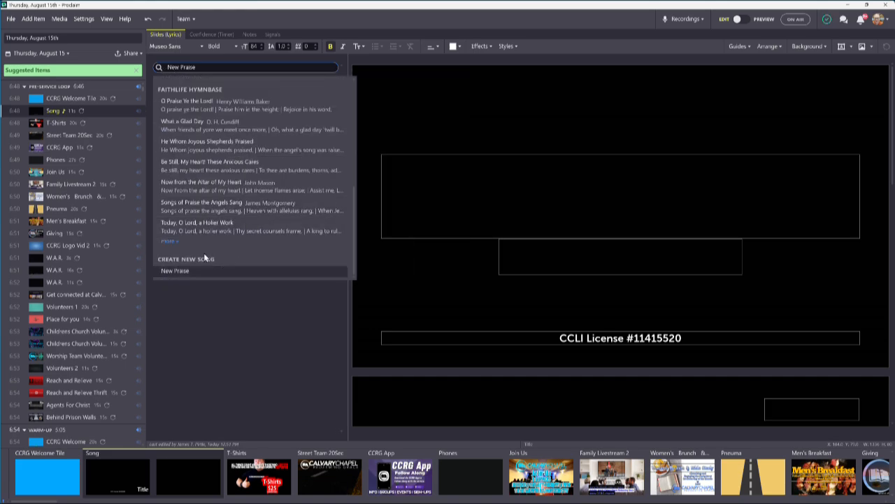
pyautogui.scroll(10, 259, 156)
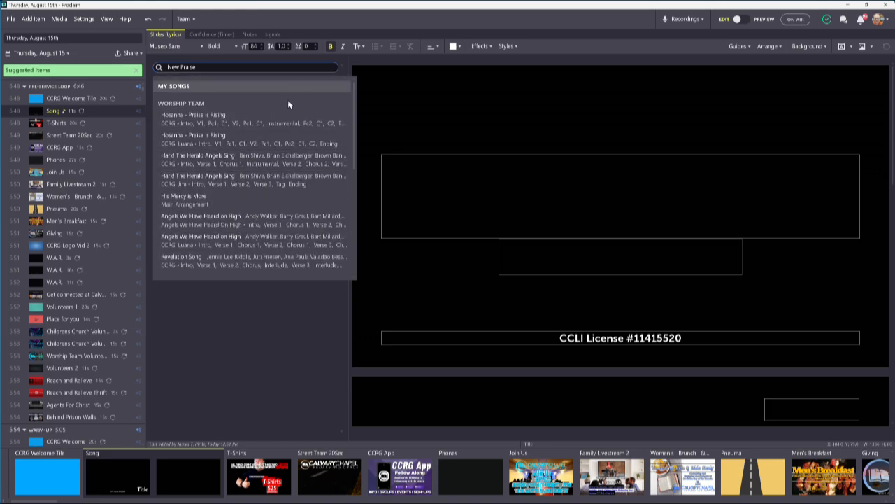
pyautogui.moveTo(198, 121)
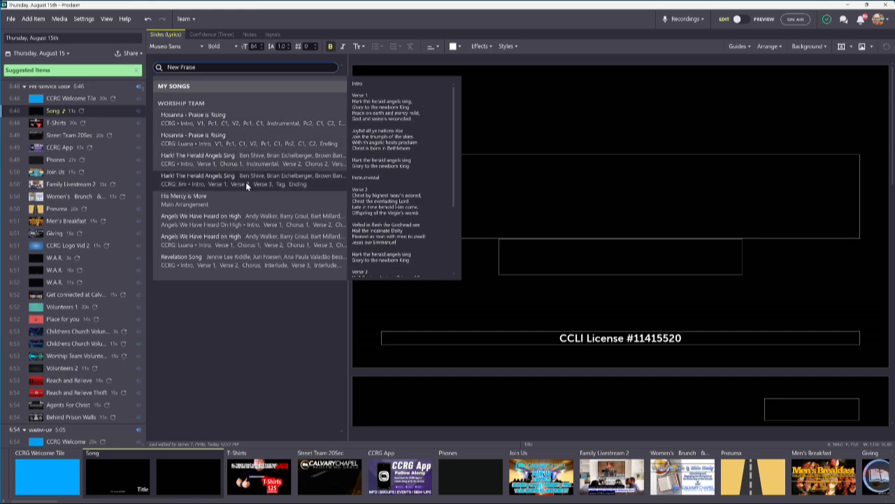
pyautogui.scroll(-2, 244, 184)
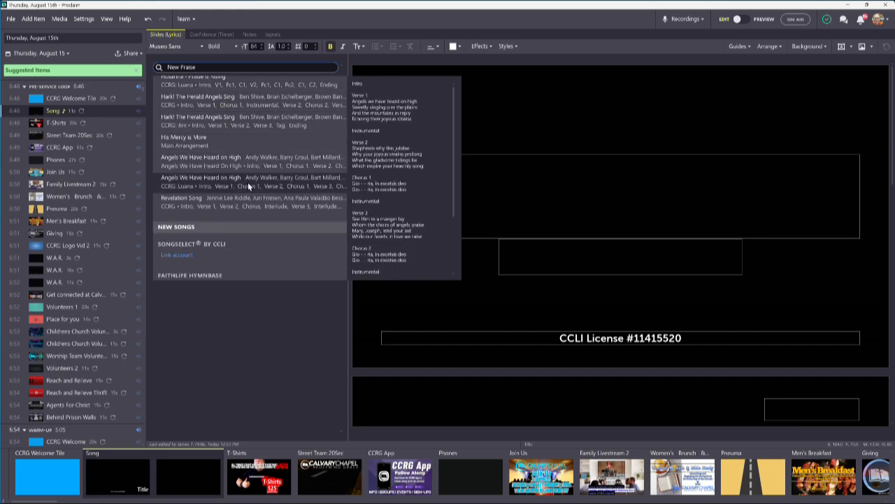
pyautogui.scroll(-2, 249, 186)
pyautogui.scroll(-2, 252, 181)
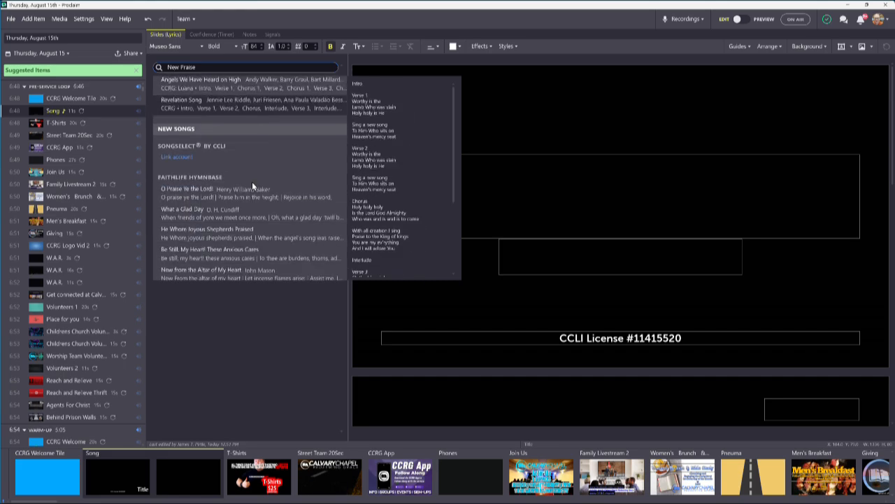
pyautogui.scroll(-2, 257, 180)
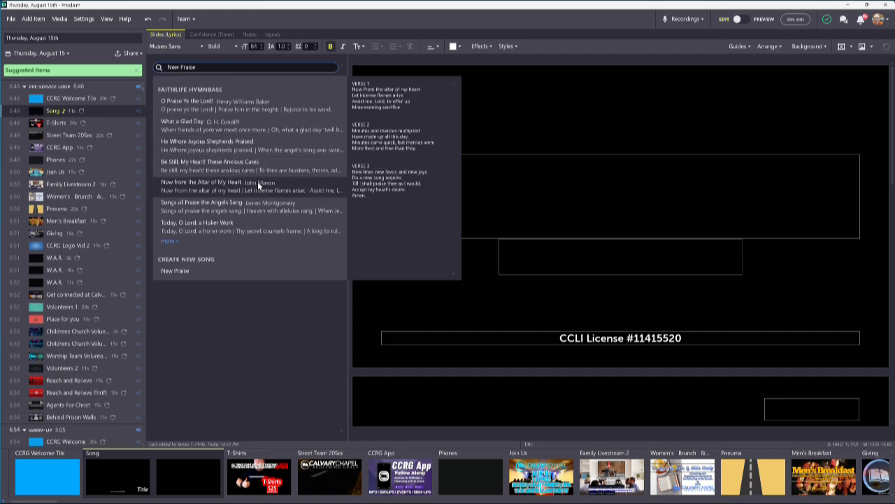
pyautogui.scroll(2, 258, 181)
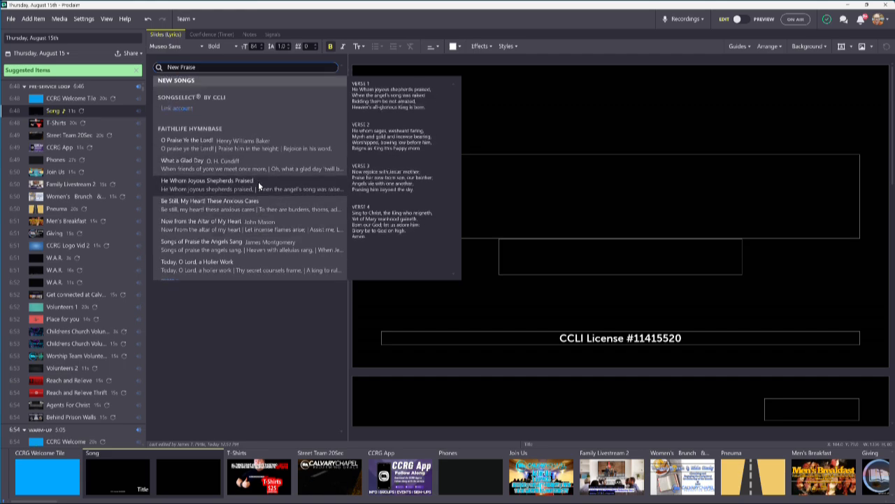
pyautogui.scroll(1, 258, 182)
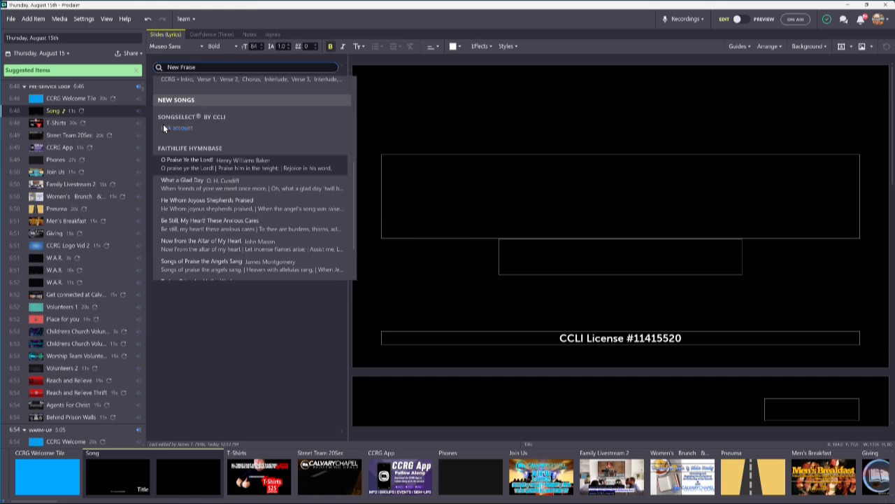
# Create a new song titled "New Praise" for the Worship Team with the Main Arrangement.
pyautogui.scroll(-3, 238, 161)
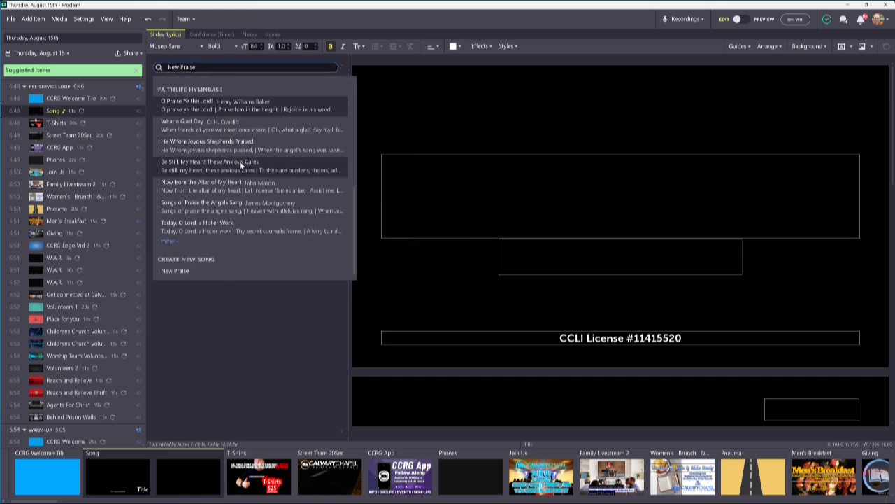
pyautogui.click(175, 272)
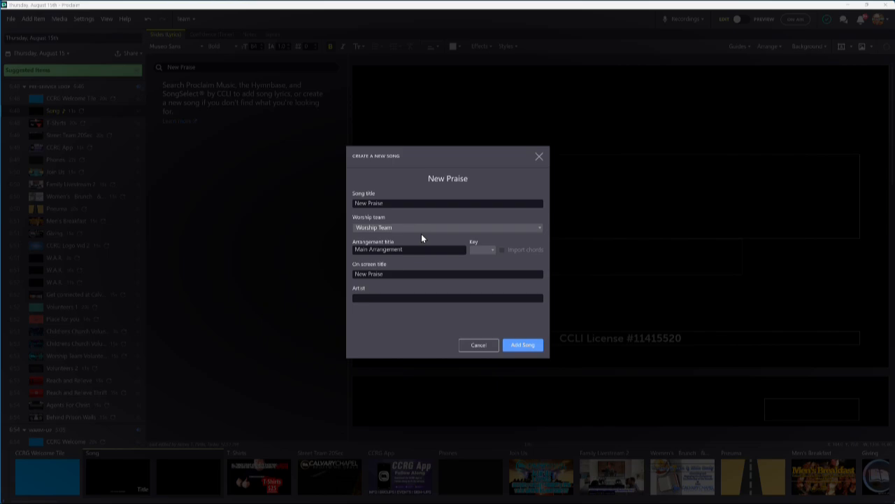
pyautogui.click(521, 345)
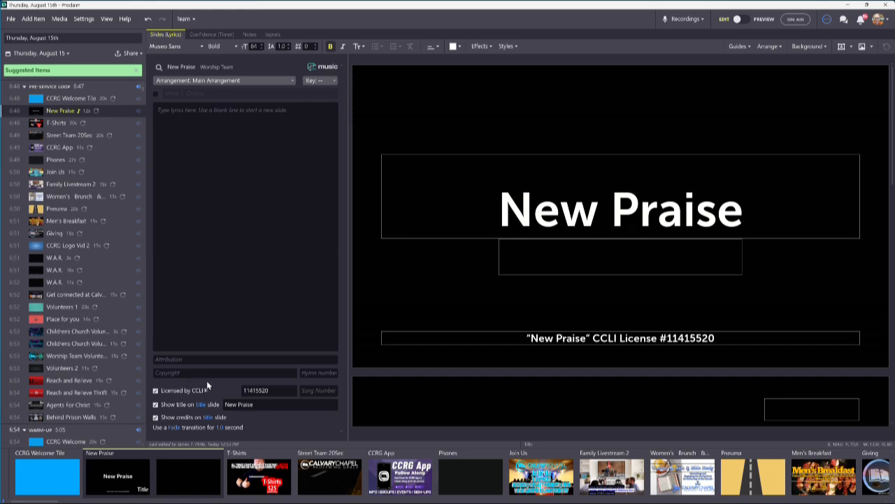
# Switch to a maximized Chrome window, close the extra messaging tab, and open Planning Center Services.
pyautogui.press('super')
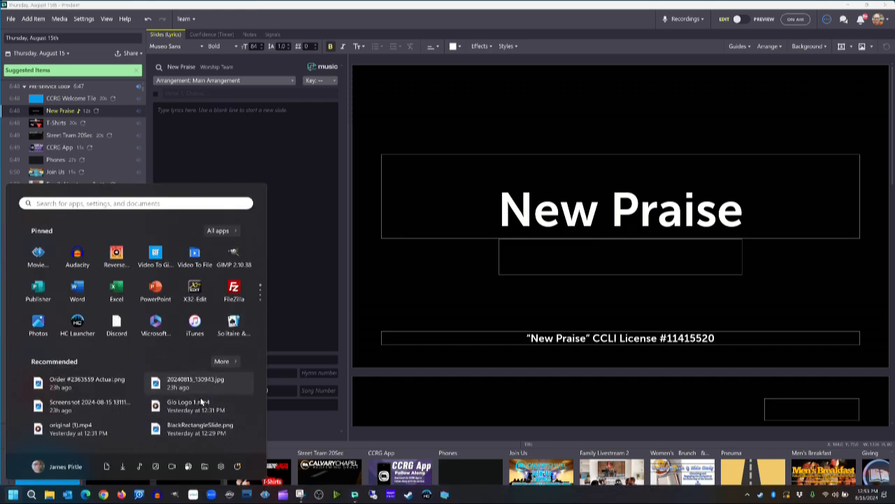
pyautogui.click(102, 494)
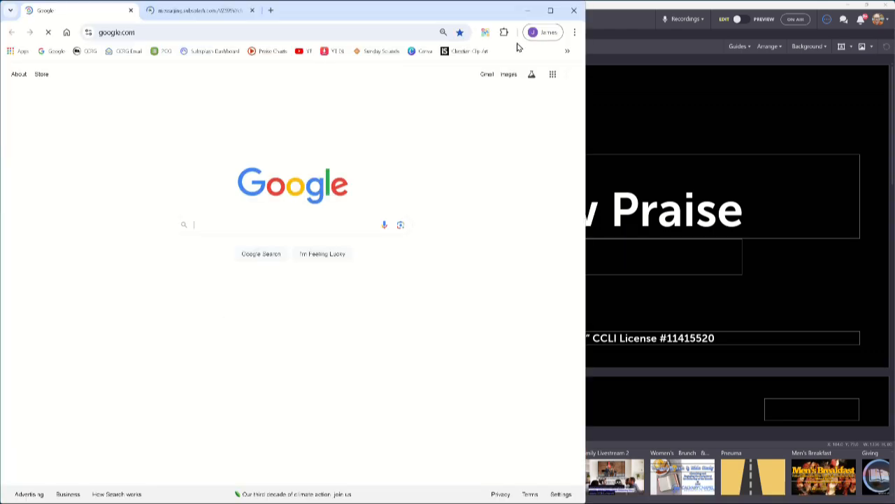
pyautogui.click(550, 10)
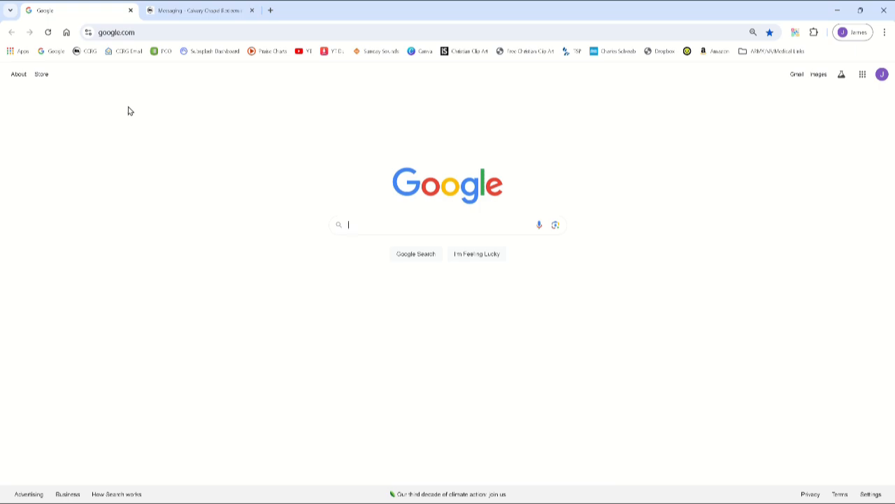
pyautogui.click(253, 11)
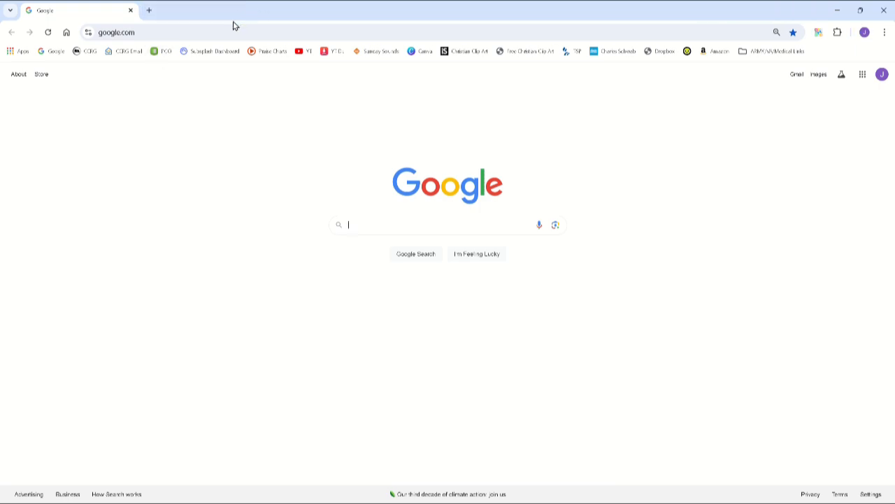
pyautogui.click(161, 51)
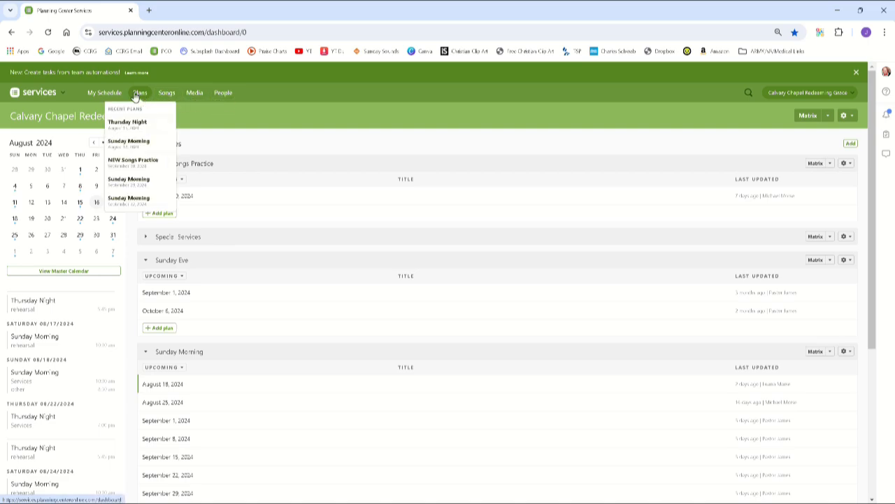
# Open the Thursday Night plan dated August 22, 2024.
pyautogui.scroll(-3, 231, 323)
pyautogui.scroll(2, 229, 321)
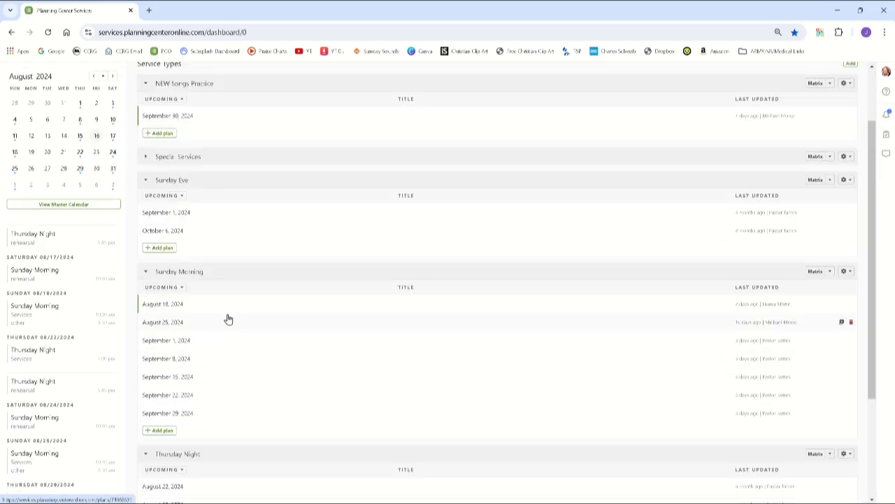
pyautogui.scroll(-2, 228, 319)
pyautogui.click(162, 334)
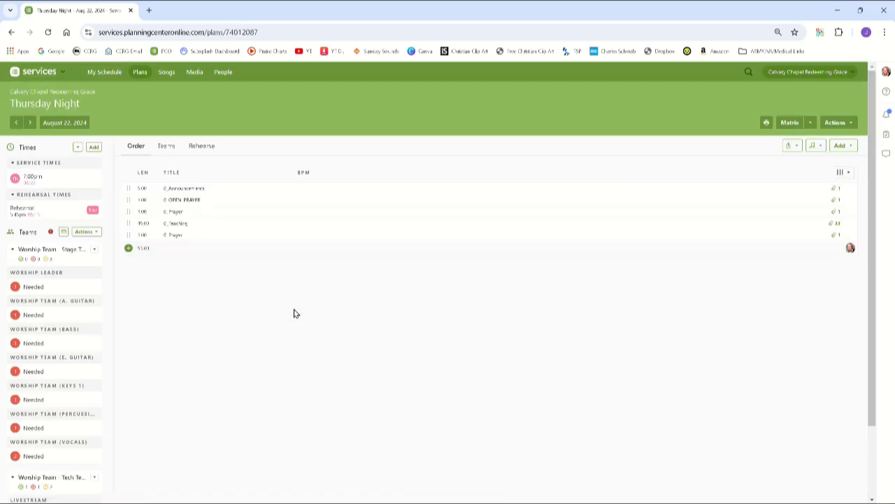
# Filter the Planning Center song library by "praise" and open the song "New Song - Praise".
pyautogui.click(167, 73)
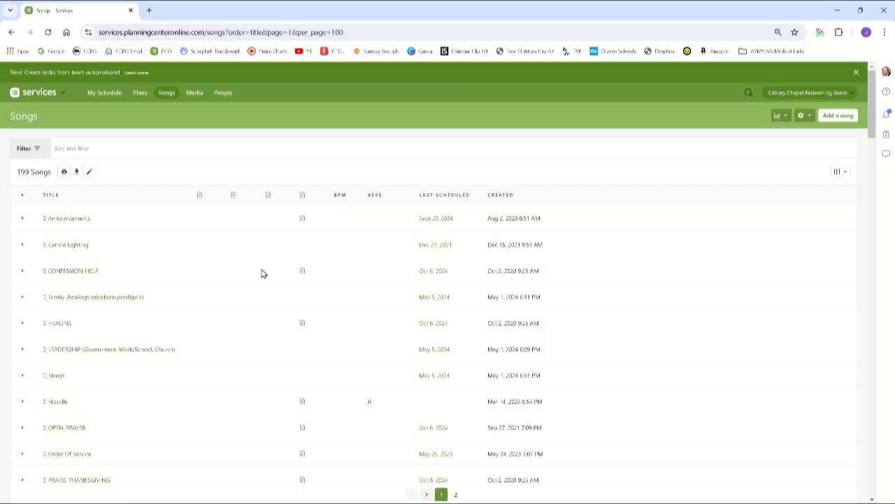
pyautogui.scroll(-7, 262, 278)
pyautogui.scroll(-20, 255, 282)
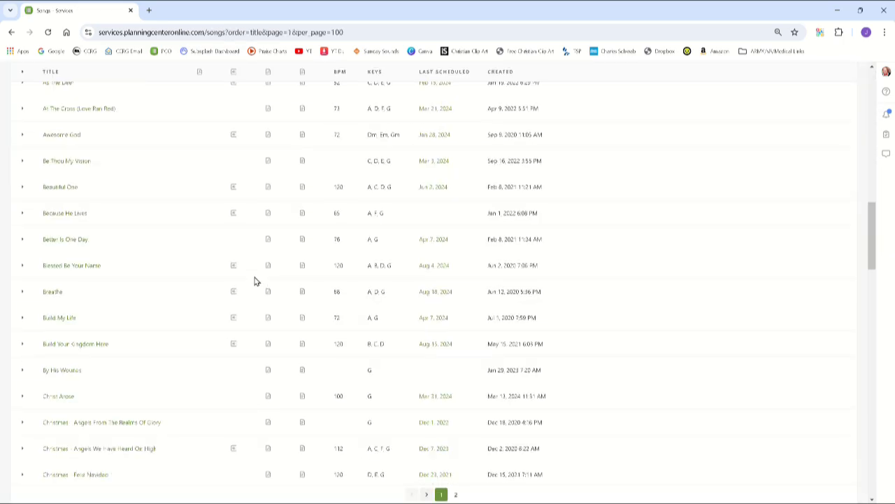
pyautogui.scroll(-6, 255, 281)
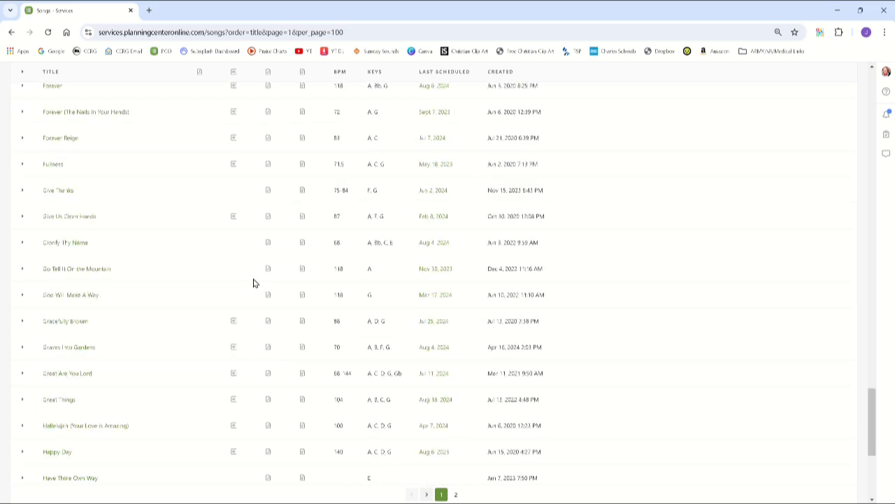
pyautogui.scroll(20, 256, 282)
pyautogui.scroll(8, 255, 282)
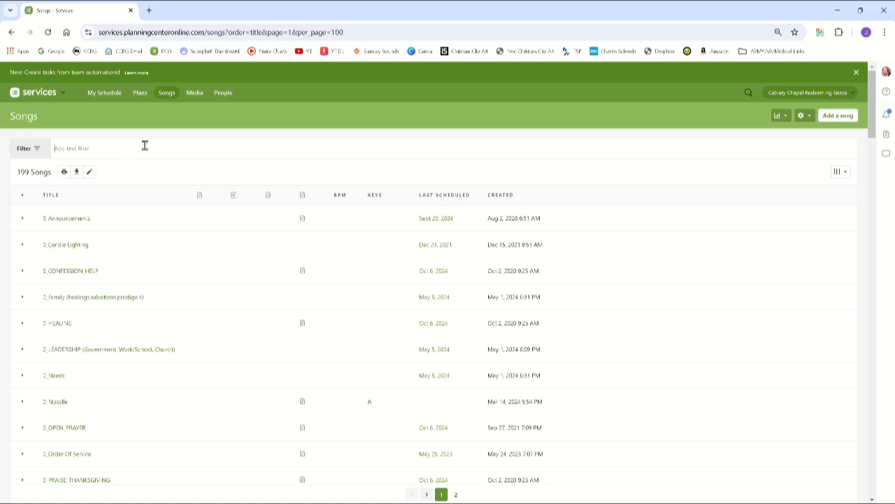
pyautogui.write('praise')
pyautogui.press('Return')
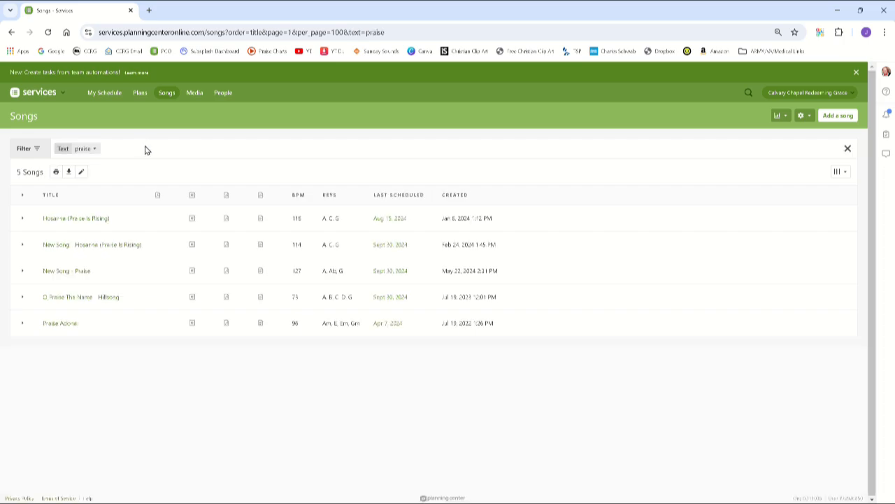
pyautogui.click(63, 271)
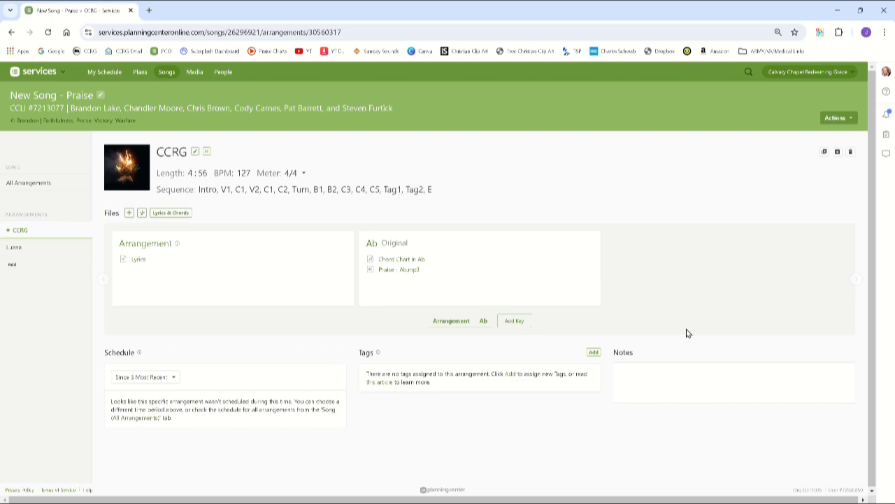
# Look at the Luana arrangement, return to the CCRG arrangement, and open its Lyrics file.
pyautogui.click(12, 248)
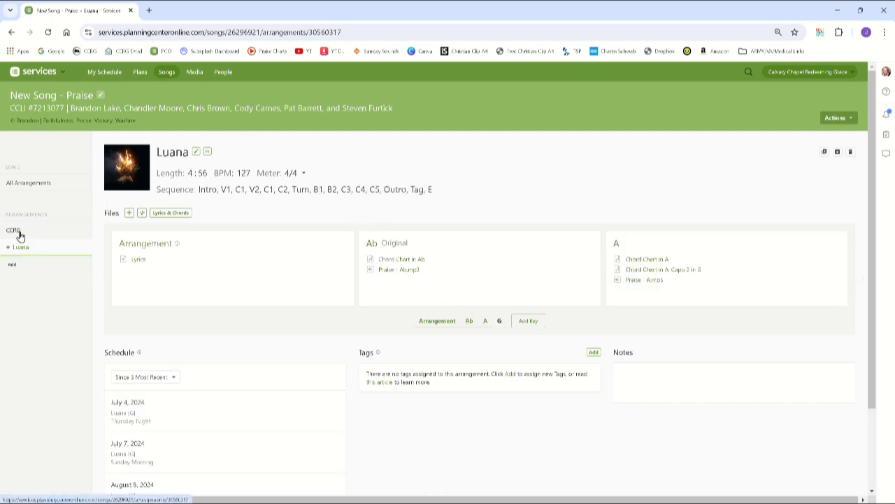
pyautogui.click(19, 236)
pyautogui.moveTo(216, 261)
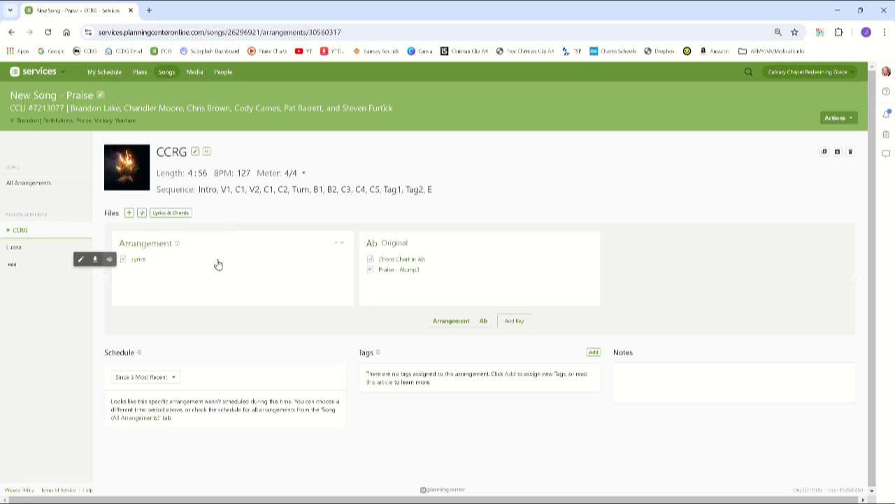
pyautogui.click(140, 260)
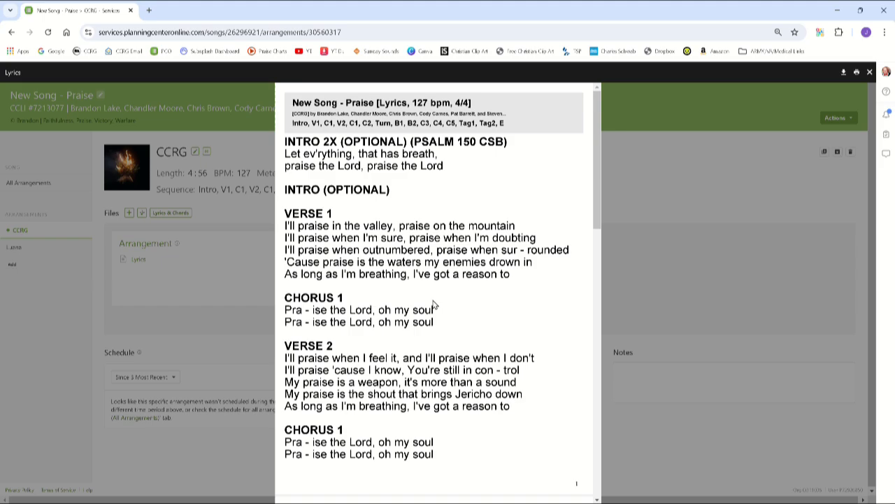
pyautogui.rightClick(355, 168)
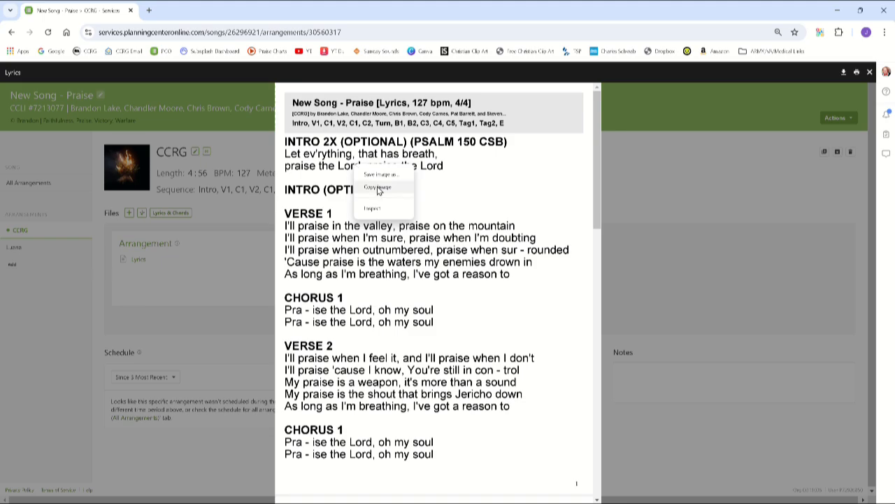
pyautogui.click(335, 188)
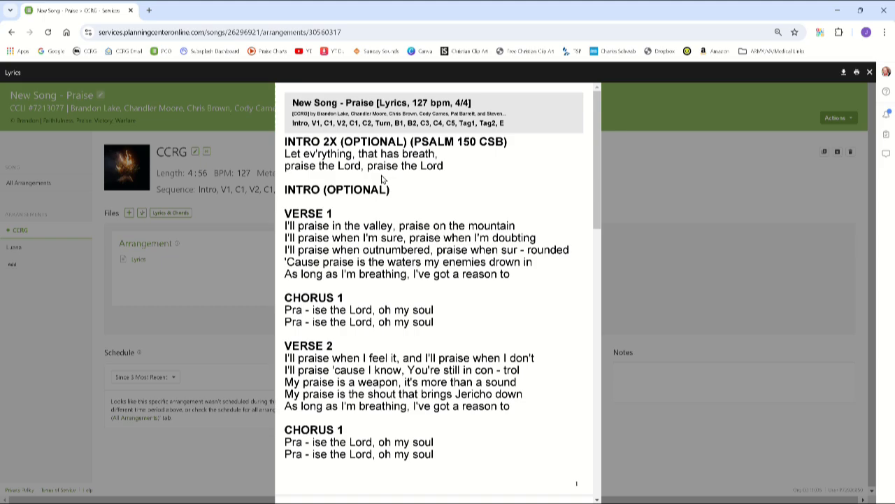
pyautogui.hotkey('ctrl', 'a')
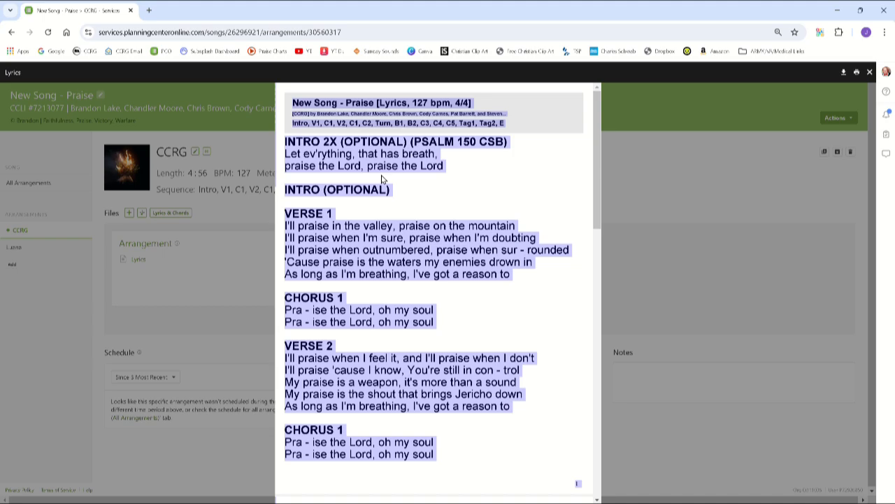
pyautogui.scroll(-15, 445, 295)
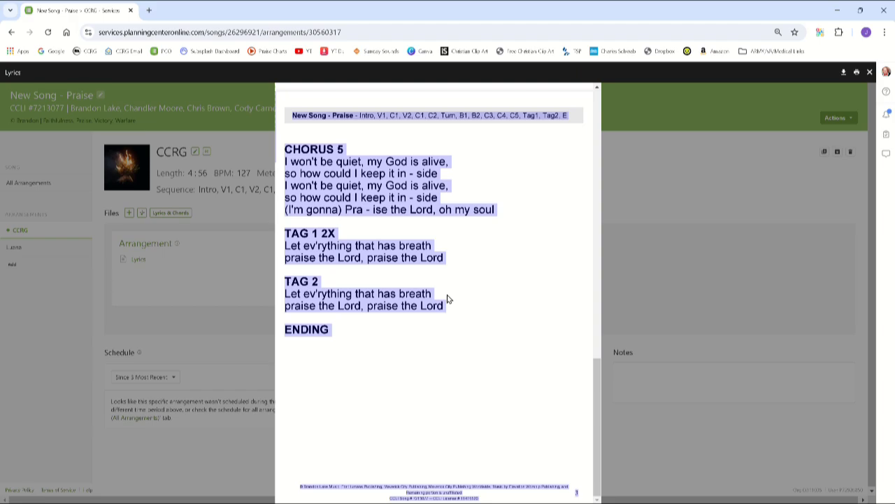
pyautogui.scroll(15, 448, 298)
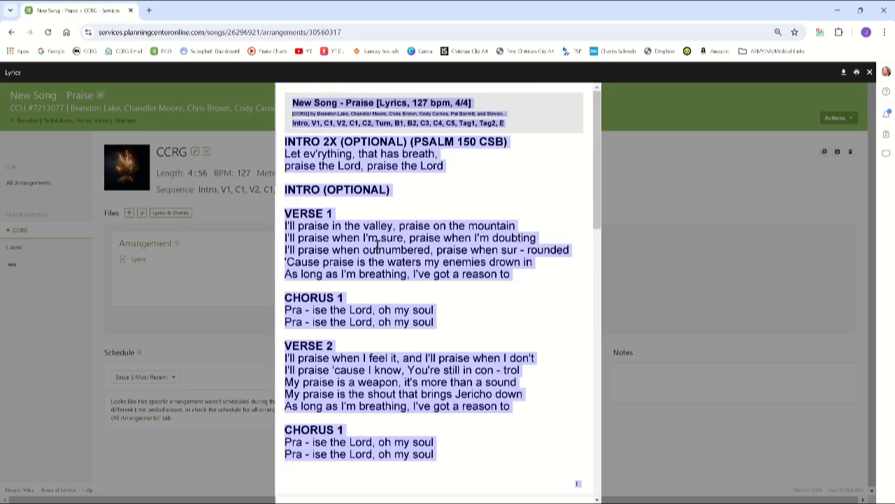
pyautogui.click(380, 243)
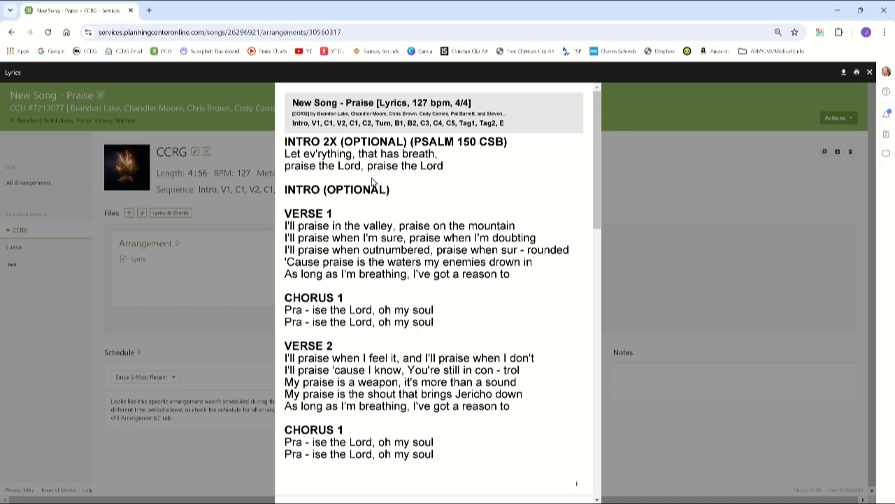
# Select all the text of the CCRG lyrics document and copy it.
pyautogui.hotkey('ctrl', 'a')
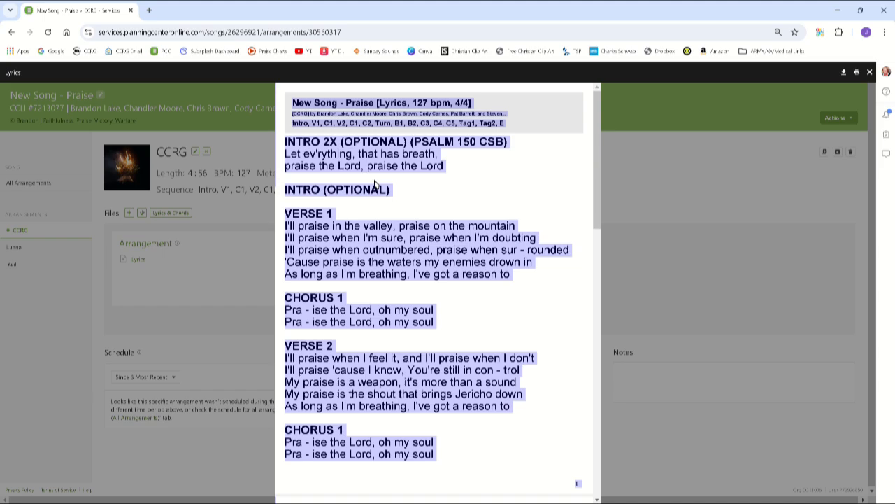
pyautogui.rightClick(376, 161)
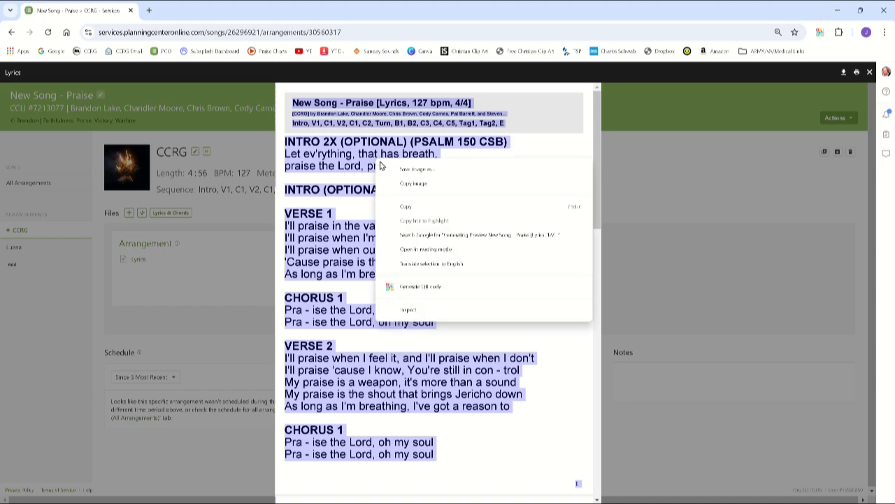
pyautogui.click(406, 208)
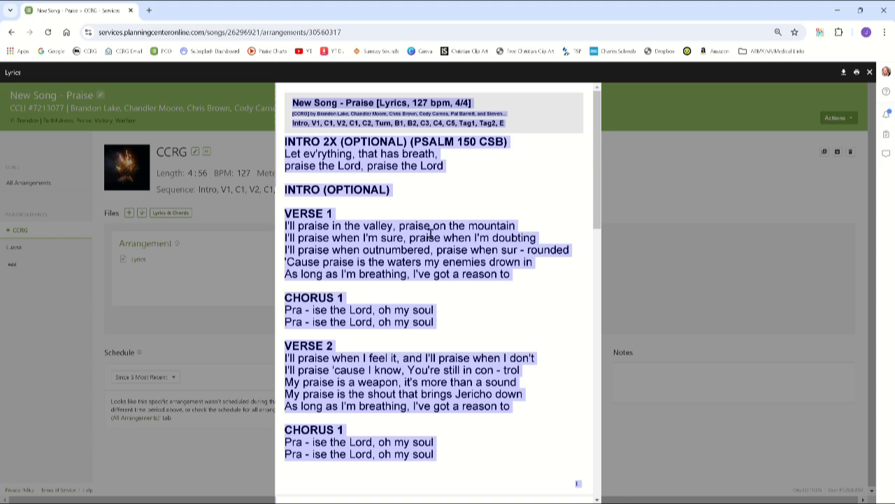
# Minimize the browser to return to Proclaim and paste the copied lyrics into the New Praise song's lyrics area.
pyautogui.click(838, 11)
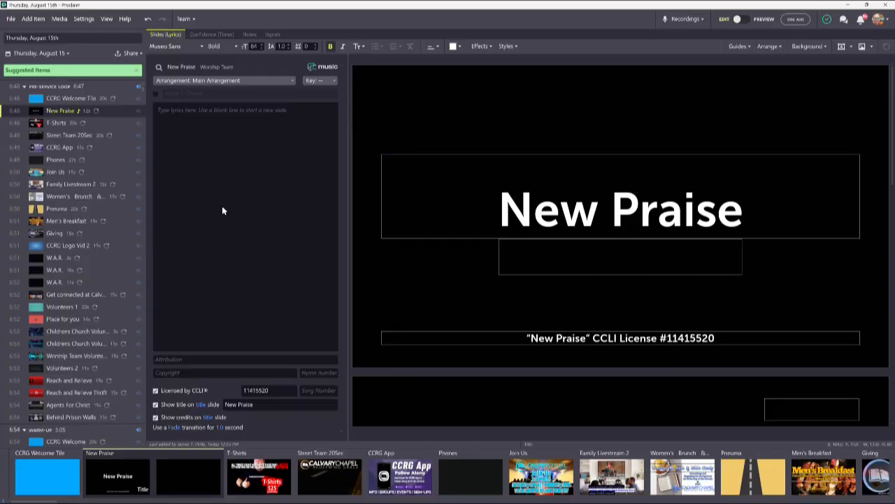
pyautogui.click(238, 197)
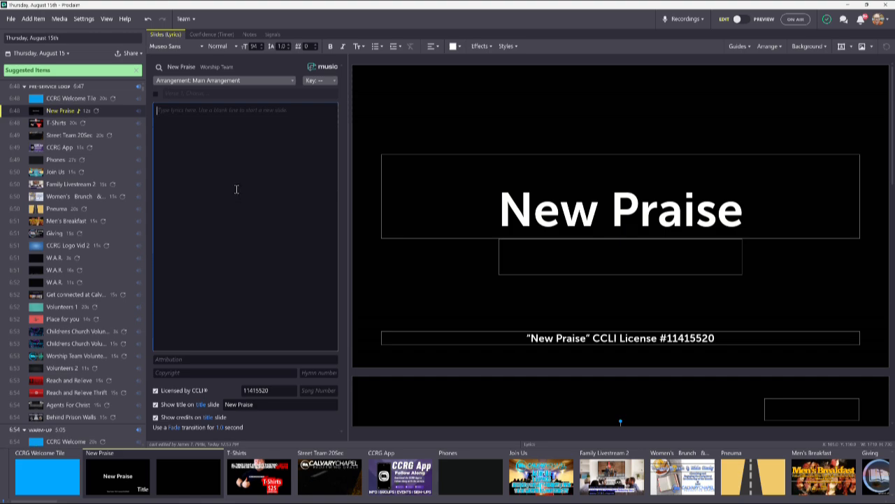
pyautogui.rightClick(214, 157)
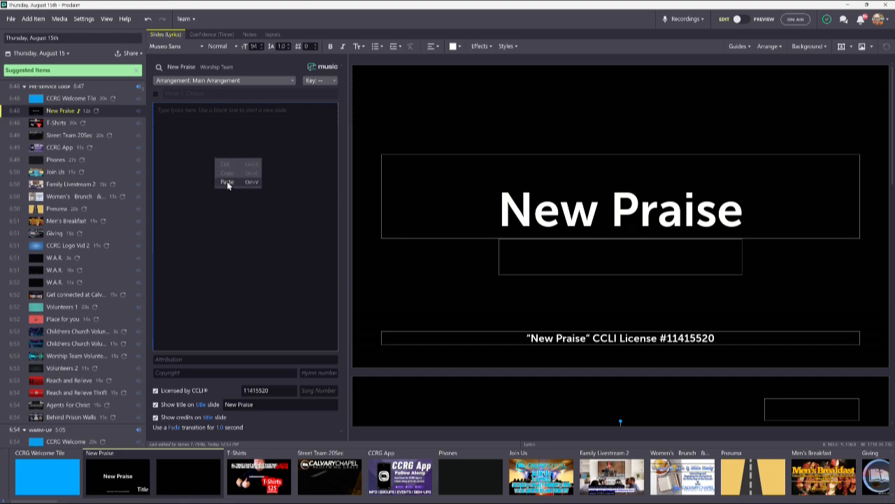
pyautogui.click(227, 182)
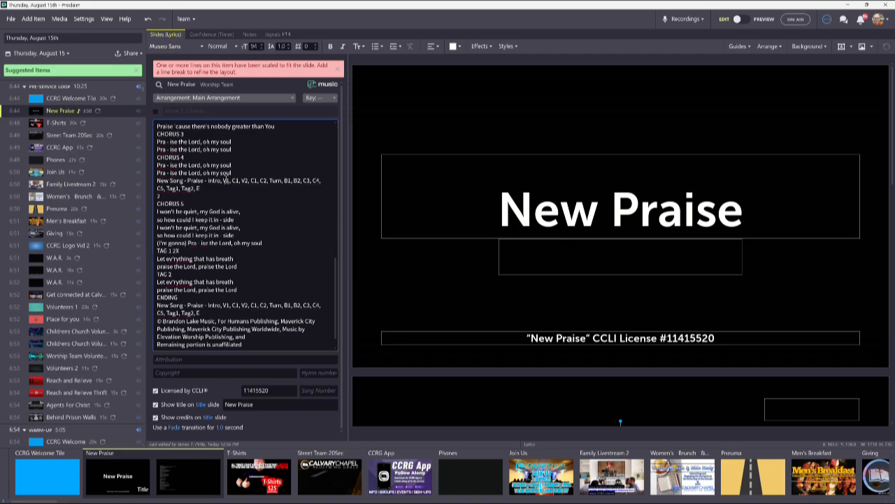
pyautogui.scroll(10, 230, 182)
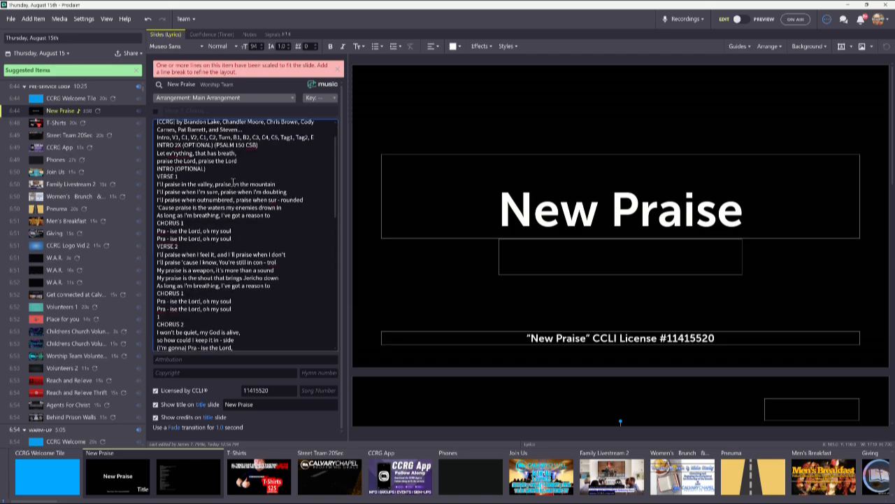
pyautogui.scroll(2, 233, 182)
# Copy the CCLI song number 7213077 from the end of the lyrics into the Song Number field.
pyautogui.scroll(-12, 233, 183)
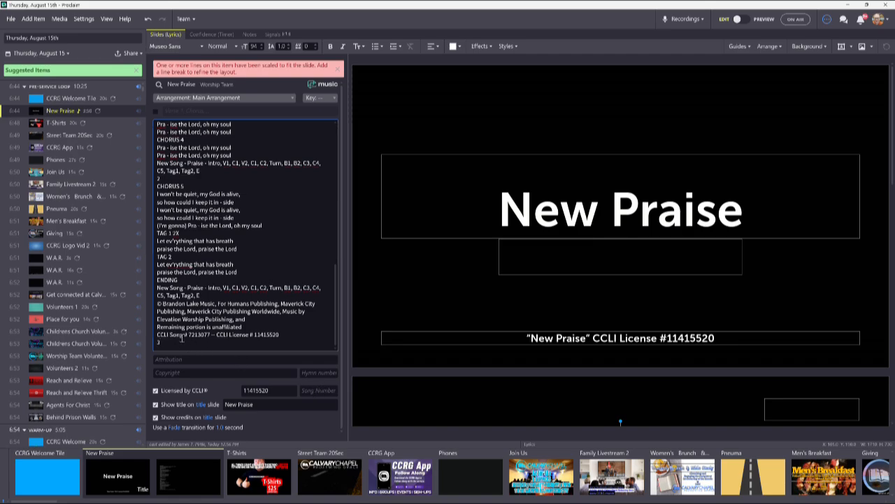
pyautogui.moveTo(188, 334); pyautogui.dragTo(210, 338)
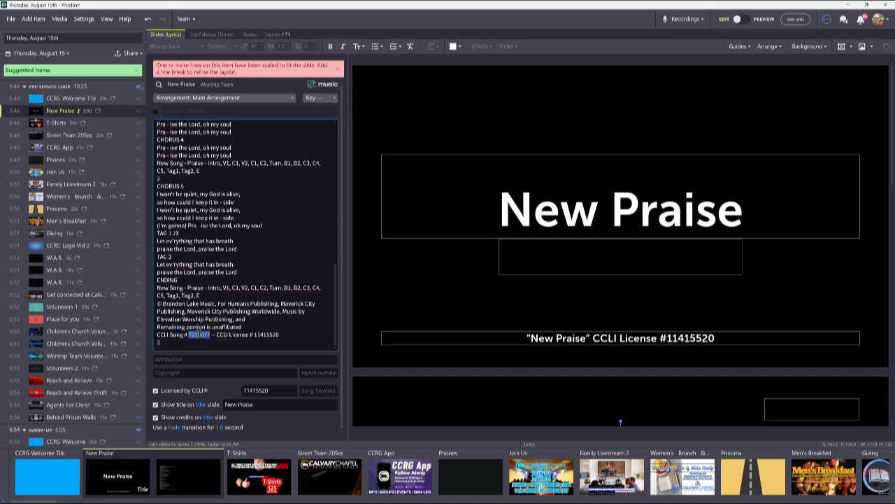
pyautogui.rightClick(200, 336)
pyautogui.click(209, 349)
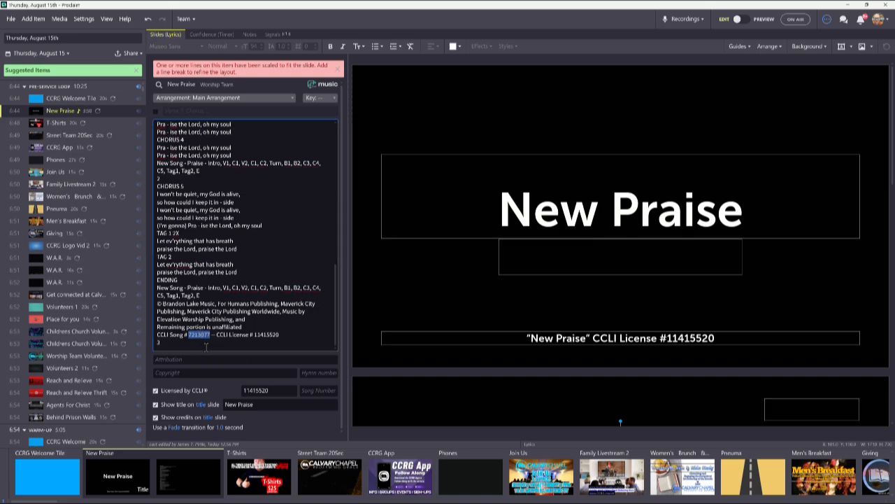
pyautogui.click(306, 390)
pyautogui.rightClick(306, 391)
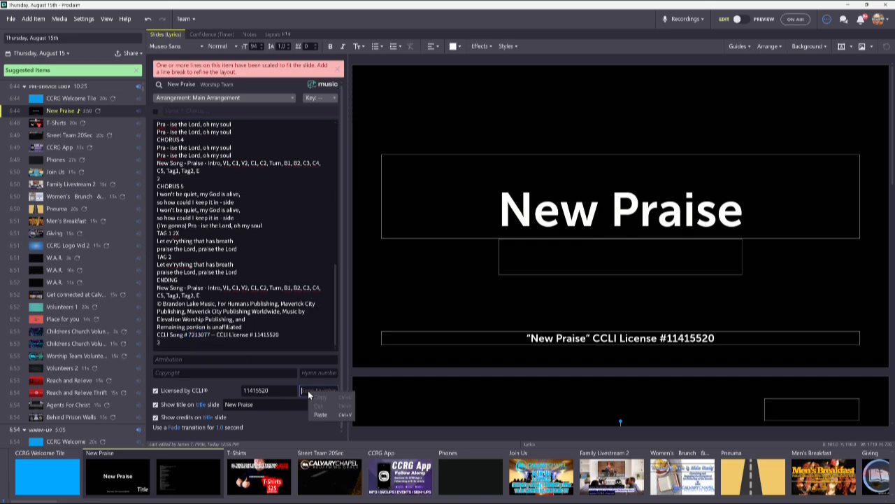
pyautogui.click(323, 413)
# Delete the trailing page number and the CCLI song and license line from the end of the lyrics.
pyautogui.click(187, 342)
pyautogui.press('BackSpace')
pyautogui.press('BackSpace')
pyautogui.press('BackSpace')
pyautogui.press('BackSpace')
pyautogui.press('BackSpace')
pyautogui.press('BackSpace')
pyautogui.press('BackSpace')
pyautogui.press('BackSpace')
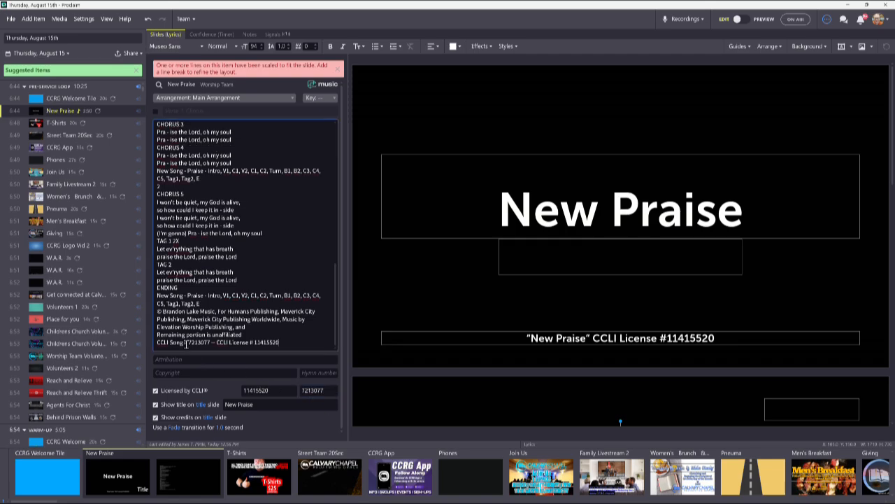
pyautogui.press('BackSpace')
pyautogui.press('BackSpace')
pyautogui.press('BackSpace')
pyautogui.press('BackSpace')
pyautogui.press('BackSpace')
pyautogui.press('BackSpace')
pyautogui.press('BackSpace')
pyautogui.press('BackSpace')
pyautogui.press('BackSpace')
pyautogui.press('BackSpace')
pyautogui.press('BackSpace')
pyautogui.press('BackSpace')
pyautogui.press('BackSpace')
pyautogui.press('BackSpace')
pyautogui.press('BackSpace')
pyautogui.press('BackSpace')
pyautogui.press('BackSpace')
pyautogui.press('BackSpace')
pyautogui.press('BackSpace')
pyautogui.press('BackSpace')
pyautogui.press('BackSpace')
pyautogui.press('BackSpace')
pyautogui.press('BackSpace')
pyautogui.press('BackSpace')
pyautogui.press('BackSpace')
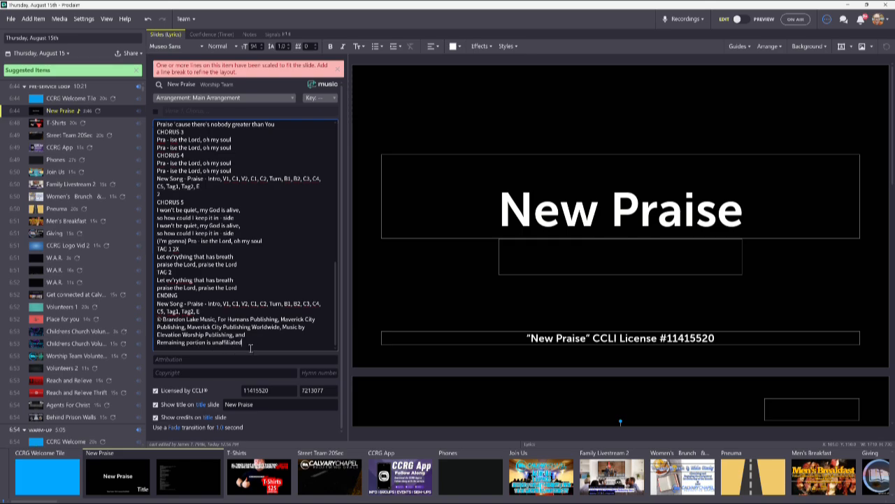
# Move the copyright notice starting with "© Brandon Lake Music" from the end of the lyrics into the Copyright field.
pyautogui.moveTo(246, 342); pyautogui.dragTo(131, 321)
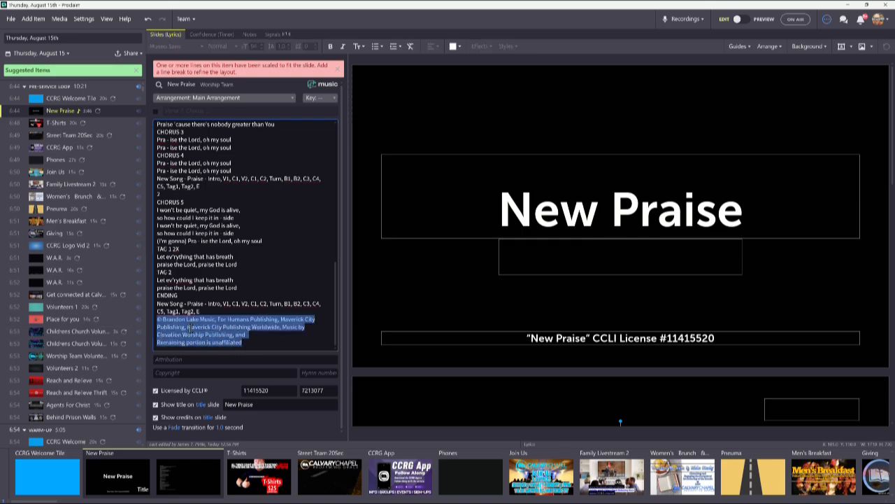
pyautogui.rightClick(192, 334)
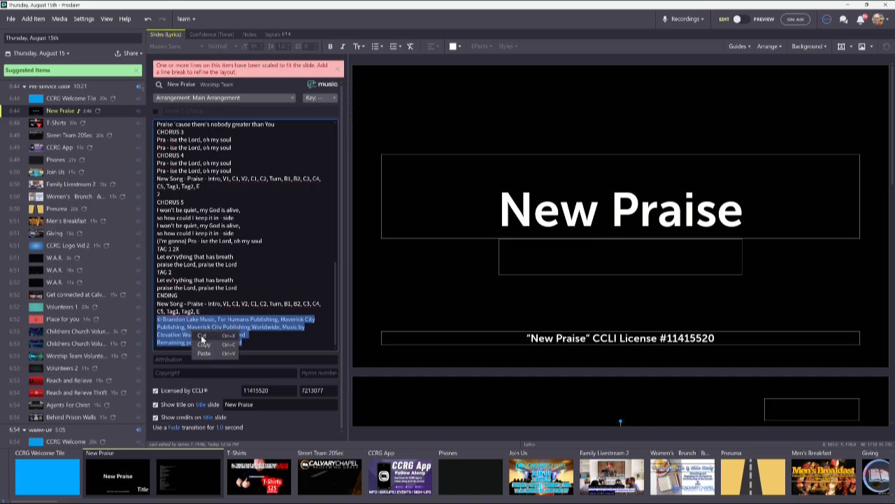
pyautogui.click(203, 336)
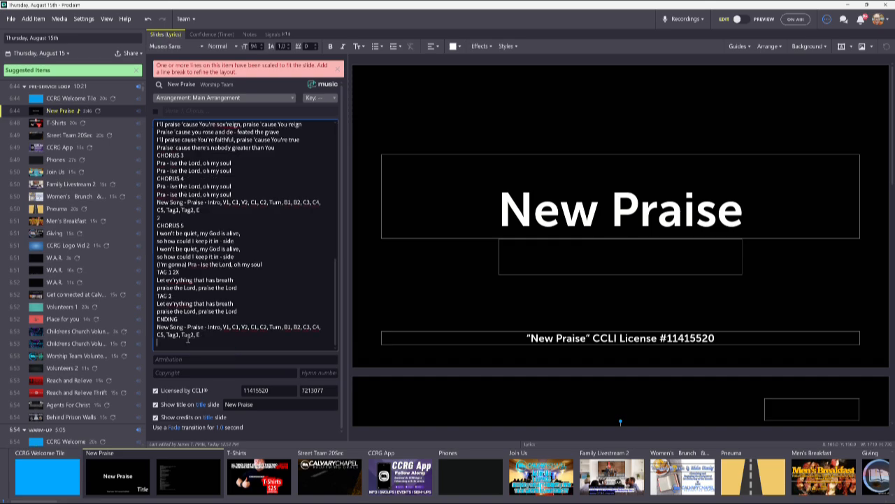
pyautogui.click(172, 373)
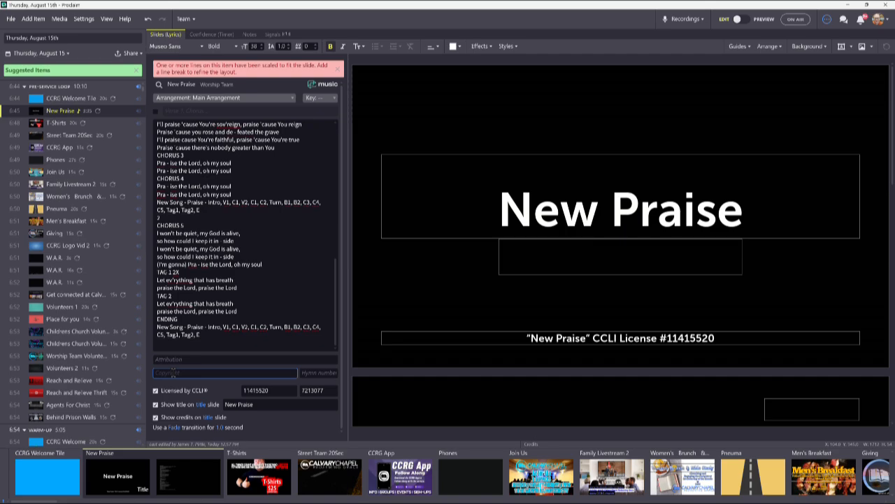
pyautogui.rightClick(175, 372)
pyautogui.click(187, 396)
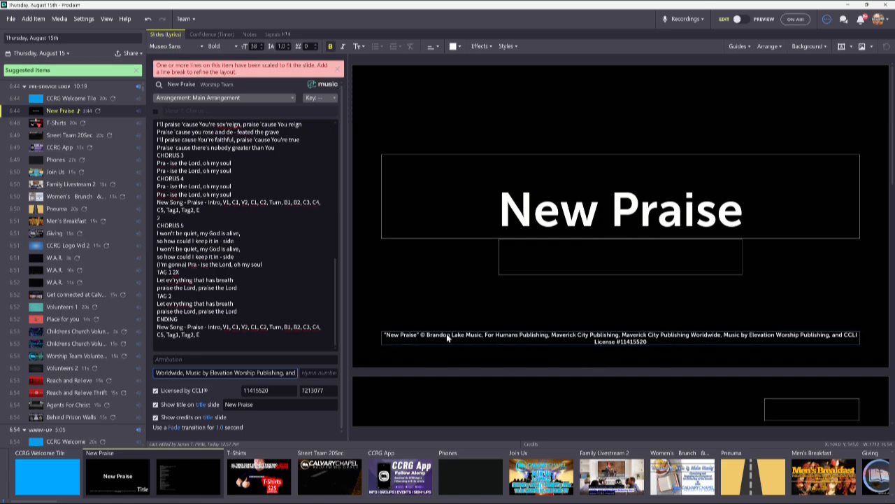
# Cut the sequence from "Intro, V1, C1" through "Tag2, E" off the lyrics' last line, enable the custom verse order, and paste it there.
pyautogui.click(204, 333)
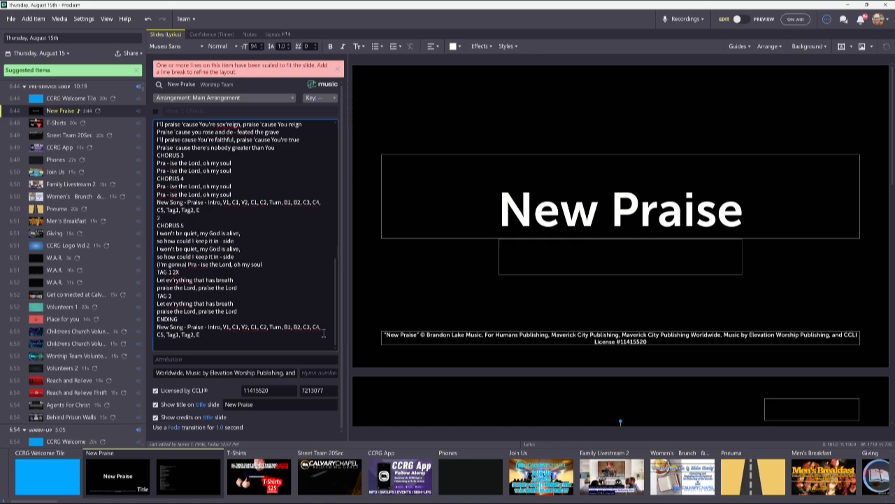
pyautogui.keyDown('shift'); pyautogui.click(208, 327); pyautogui.keyUp('shift')
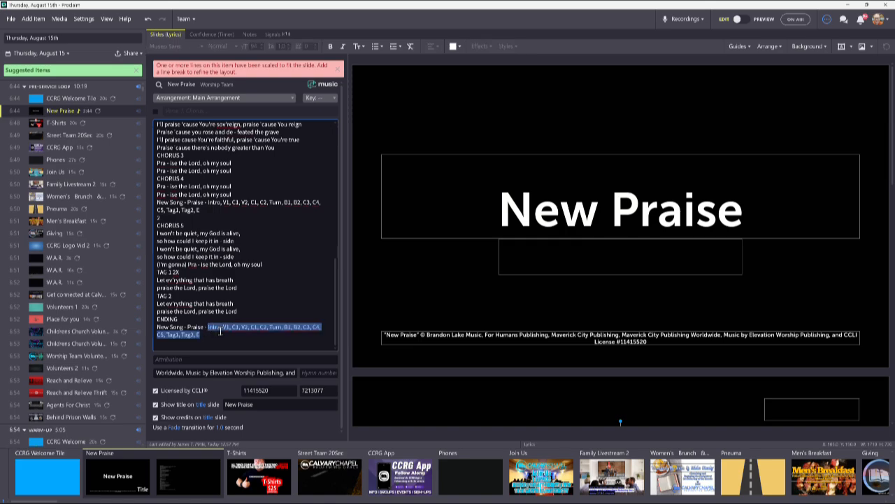
pyautogui.rightClick(234, 327)
pyautogui.click(243, 333)
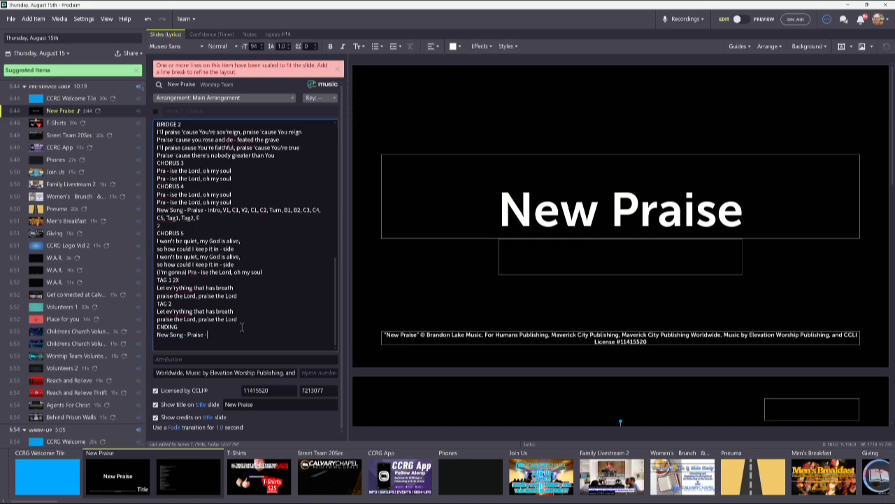
pyautogui.click(156, 111)
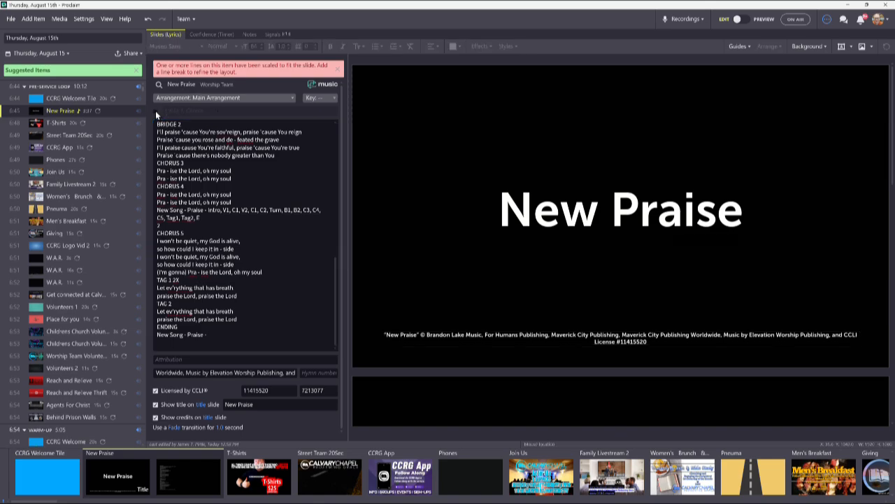
pyautogui.click(203, 110)
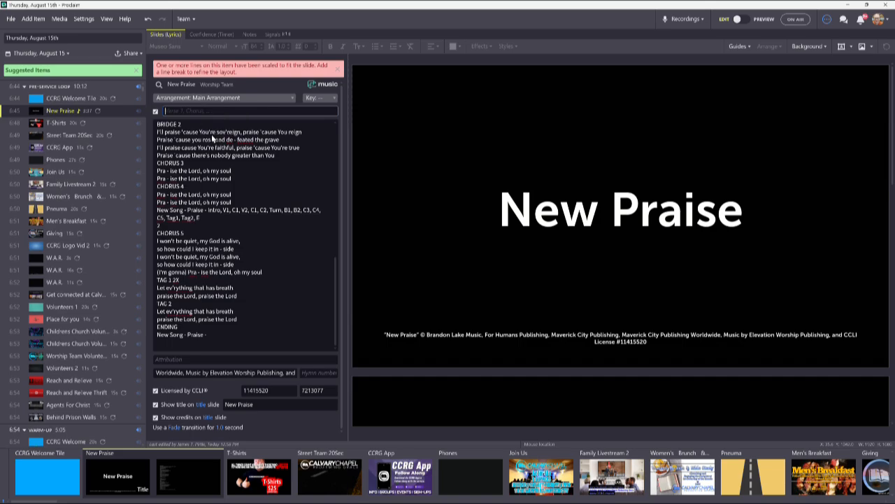
pyautogui.hotkey('ctrl', 'v')
# Delete the leftover "New Song - Praise -" text after ENDING in the lyrics.
pyautogui.click(215, 340)
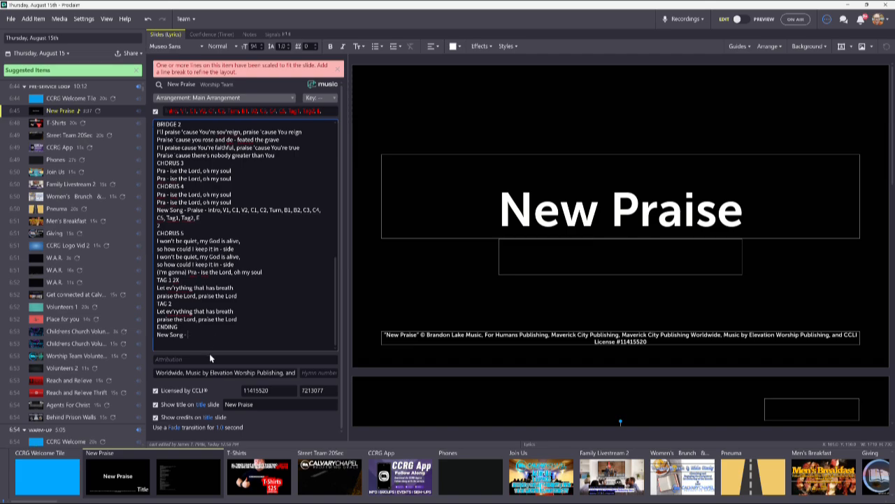
pyautogui.press('BackSpace')
pyautogui.press('BackSpace')
pyautogui.press('BackSpace')
pyautogui.press('BackSpace')
pyautogui.press('BackSpace')
pyautogui.press('BackSpace')
pyautogui.press('BackSpace')
pyautogui.press('BackSpace')
pyautogui.press('BackSpace')
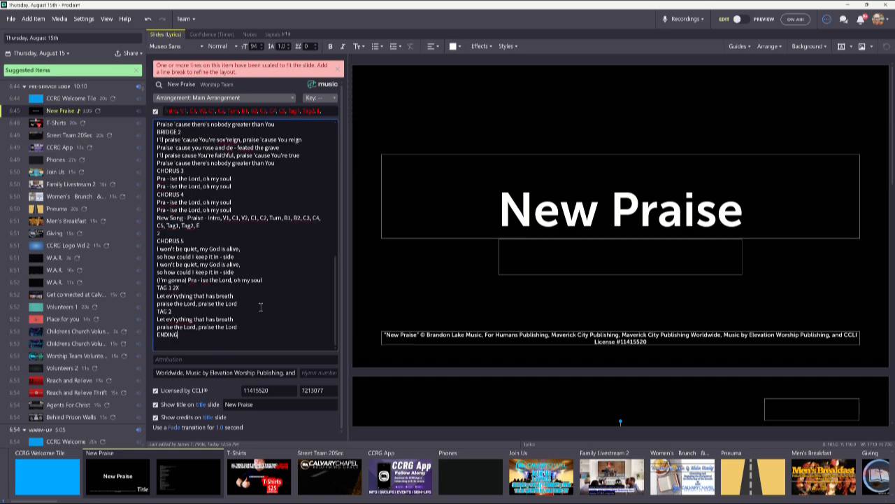
# Delete the "Intro, V1, C1" through "Tag2, E" sequence line from the header at the start of the lyrics.
pyautogui.scroll(10, 258, 307)
pyautogui.scroll(2, 258, 307)
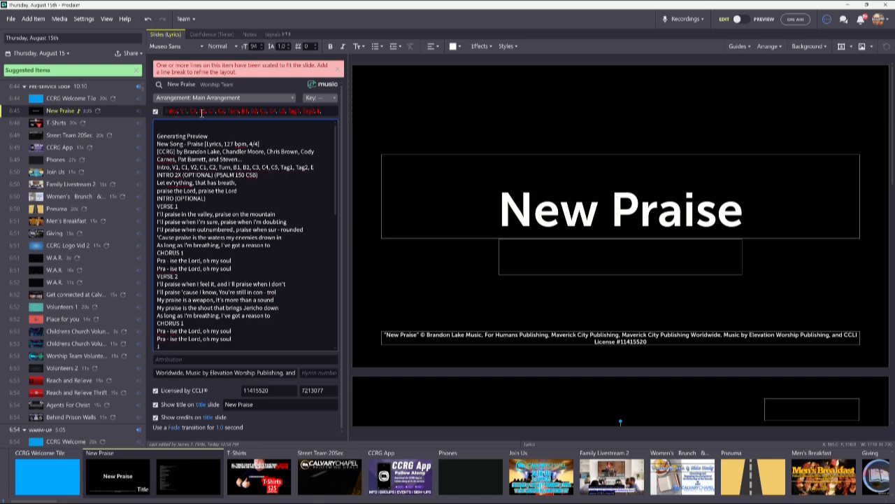
pyautogui.moveTo(318, 167); pyautogui.dragTo(129, 168)
pyautogui.press('BackSpace')
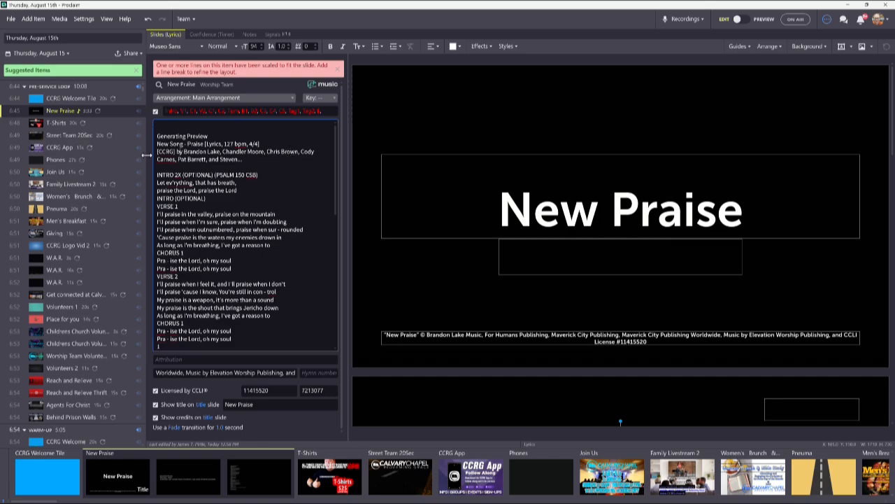
# Move the songwriter credit that follows "[CCRG]" from the lyrics header into the Attribution field.
pyautogui.moveTo(250, 160); pyautogui.dragTo(176, 151)
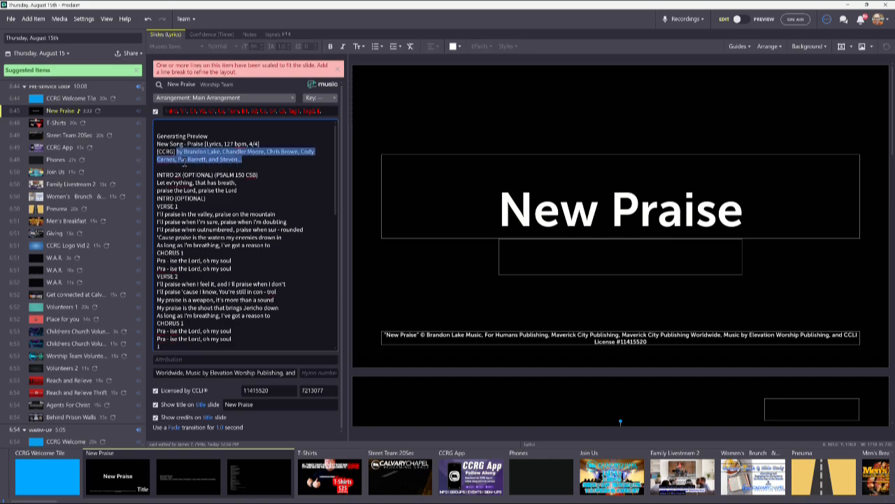
pyautogui.rightClick(194, 159)
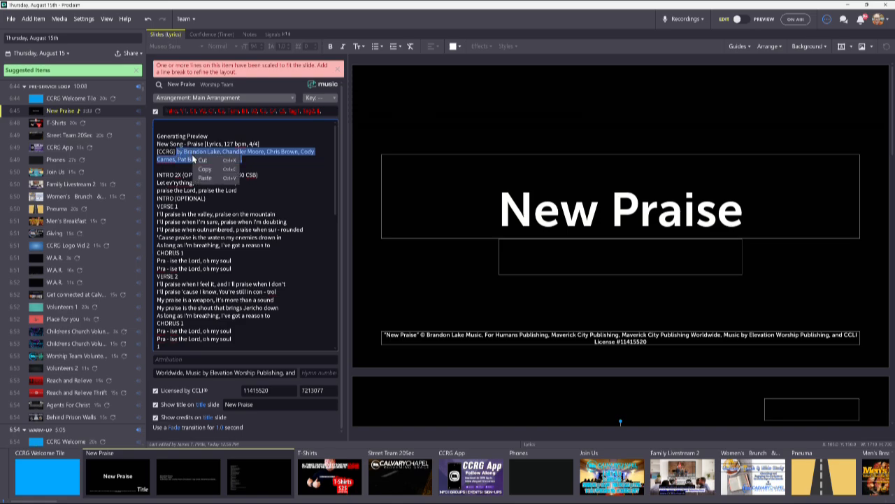
pyautogui.click(202, 159)
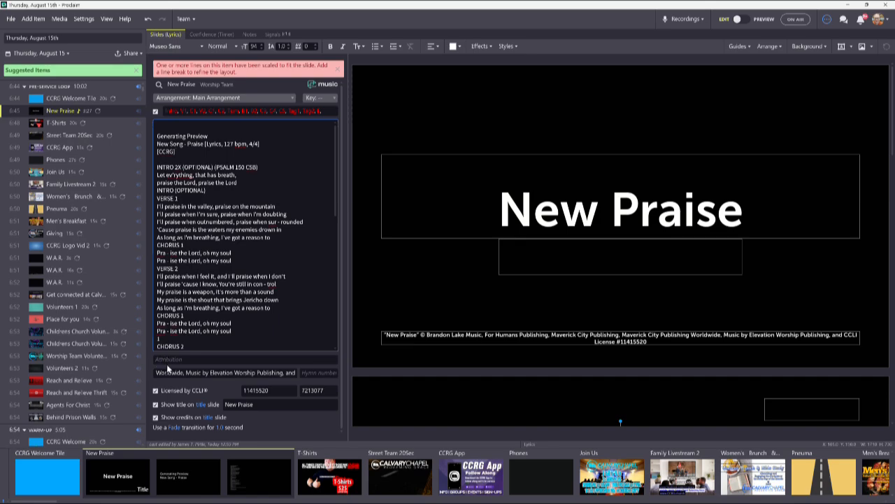
pyautogui.click(184, 359)
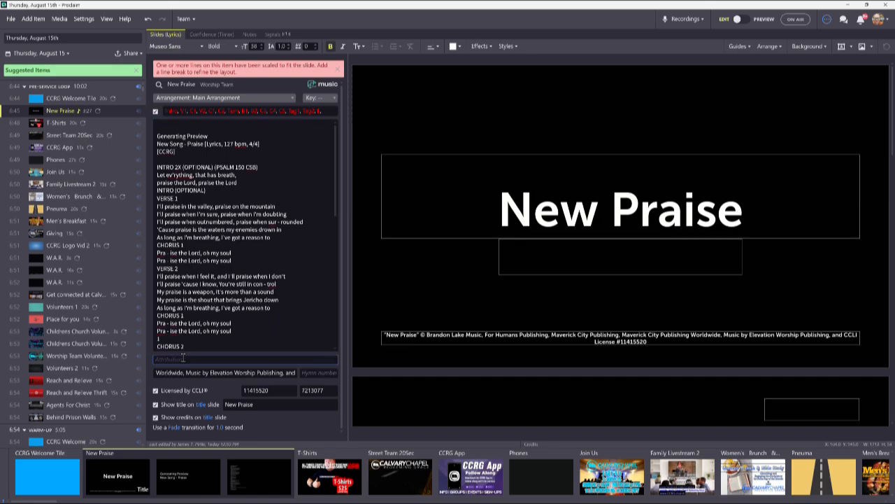
pyautogui.rightClick(179, 359)
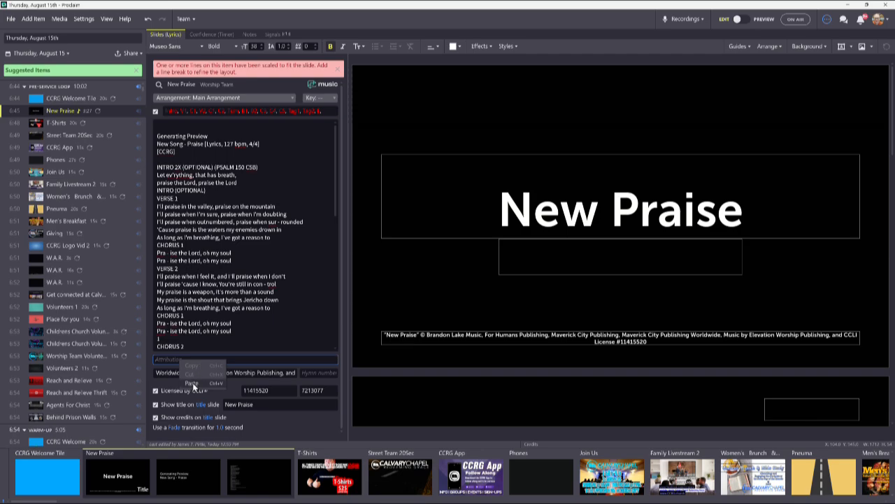
pyautogui.click(192, 383)
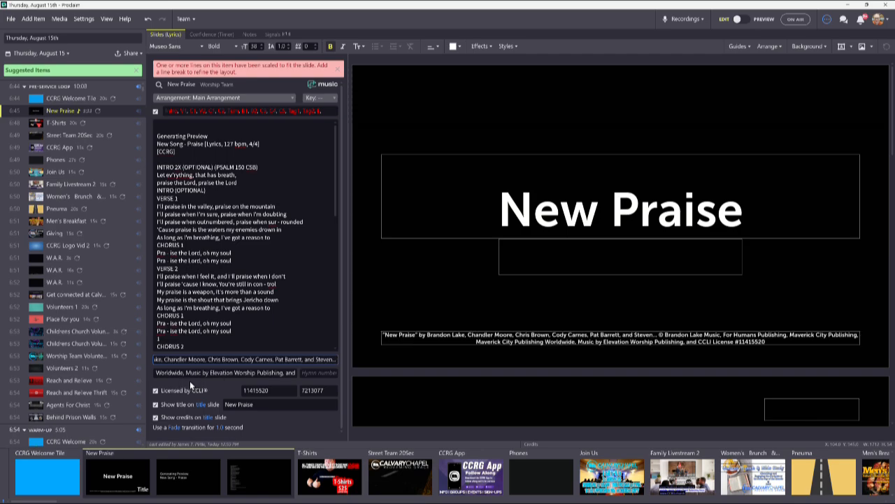
# Delete "Generating Preview", "New Song - Praise [Lyrics, 127 bpm, 4/4]", "[CCRG]" and the blank lines above "INTRO 2X (OPTIONAL)" in the lyrics.
pyautogui.click(193, 149)
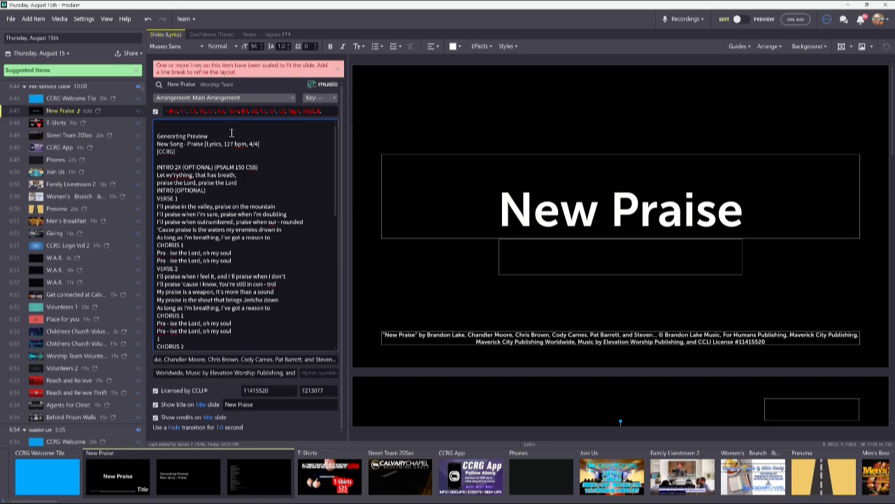
pyautogui.press('BackSpace')
pyautogui.press('BackSpace')
pyautogui.press('BackSpace')
pyautogui.press('BackSpace')
pyautogui.press('BackSpace')
pyautogui.press('BackSpace')
pyautogui.press('BackSpace')
pyautogui.press('BackSpace')
pyautogui.press('BackSpace')
pyautogui.press('BackSpace')
pyautogui.press('BackSpace')
pyautogui.press('BackSpace')
pyautogui.press('BackSpace')
pyautogui.press('BackSpace')
pyautogui.press('BackSpace')
pyautogui.press('BackSpace')
pyautogui.press('BackSpace')
pyautogui.press('BackSpace')
pyautogui.press('BackSpace')
pyautogui.press('BackSpace')
pyautogui.press('BackSpace')
pyautogui.press('BackSpace')
pyautogui.press('BackSpace')
pyautogui.press('BackSpace')
pyautogui.press('BackSpace')
pyautogui.press('BackSpace')
pyautogui.press('BackSpace')
pyautogui.press('BackSpace')
pyautogui.press('BackSpace')
pyautogui.press('BackSpace')
pyautogui.press('BackSpace')
pyautogui.press('BackSpace')
pyautogui.press('BackSpace')
pyautogui.press('BackSpace')
pyautogui.press('BackSpace')
pyautogui.press('BackSpace')
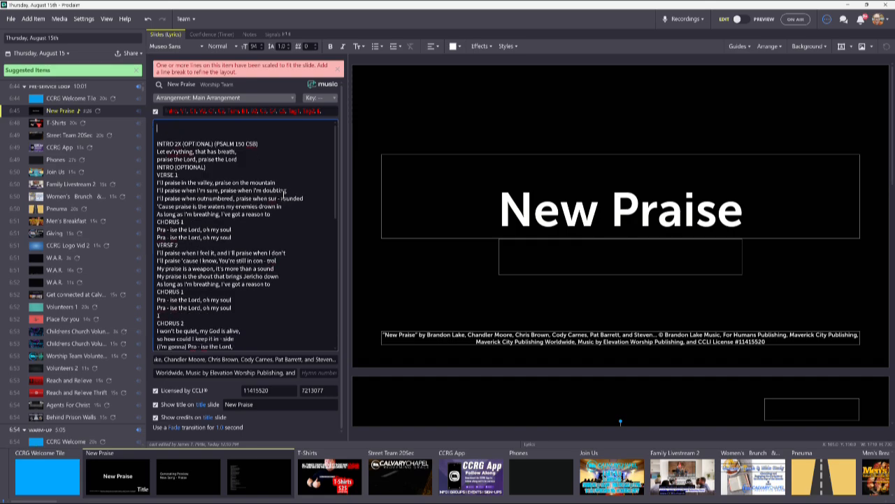
pyautogui.press('Delete')
pyautogui.press('Delete')
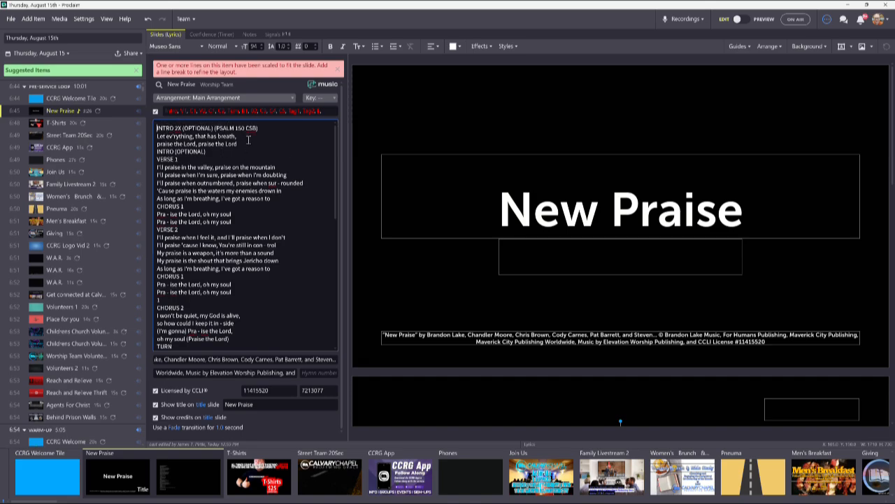
# Insert a blank line before INTRO (OPTIONAL), VERSE 1, the first CHORUS 1 and VERSE 2 in the lyrics.
pyautogui.press('Return')
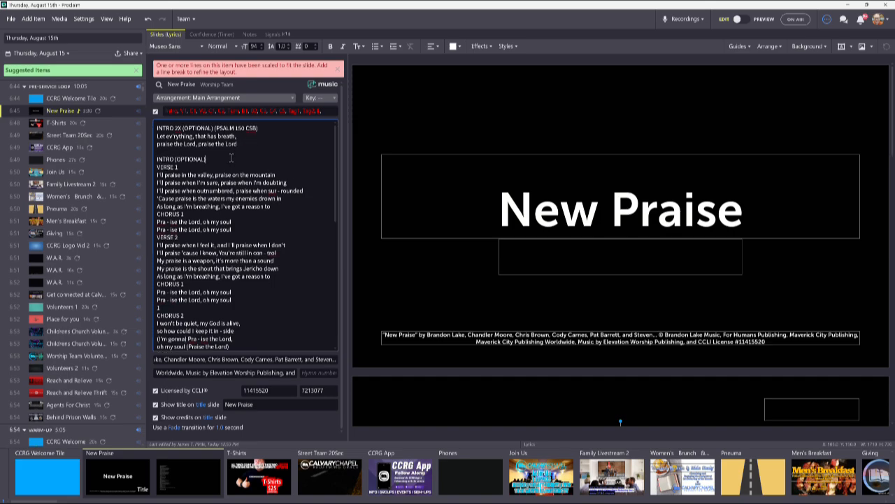
pyautogui.click(232, 158)
pyautogui.press('Return')
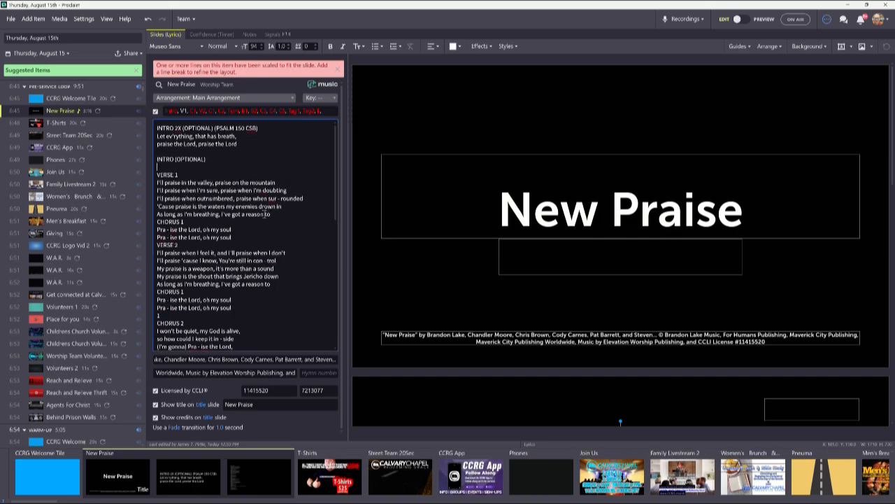
pyautogui.click(274, 214)
pyautogui.press('Return')
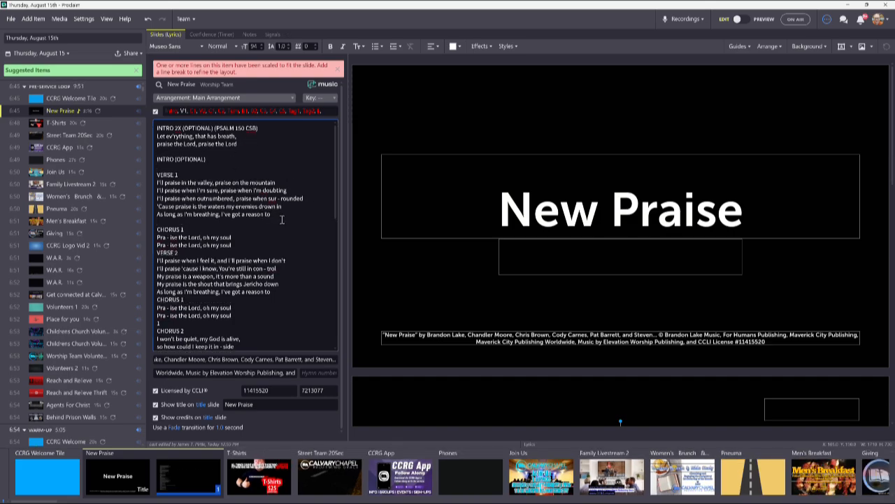
pyautogui.click(243, 245)
pyautogui.press('Return')
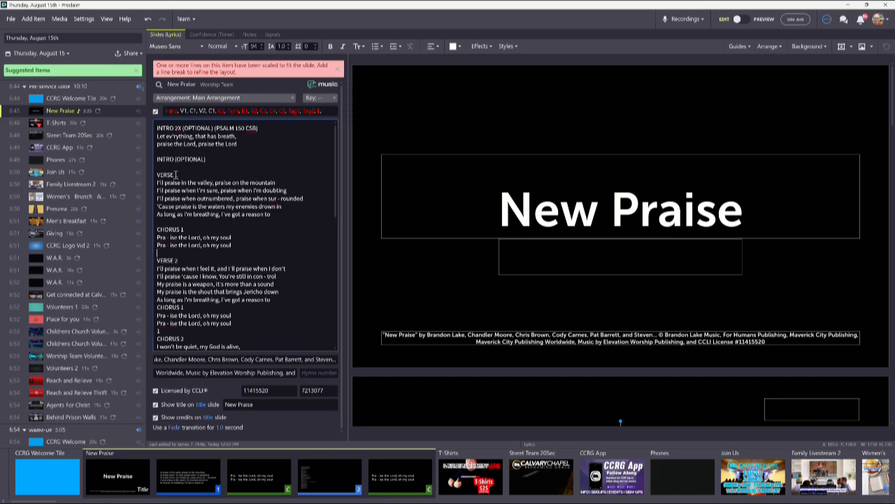
# Insert a blank line before the second CHORUS 1 and clear the stray page number "1" above CHORUS 2.
pyautogui.scroll(-1, 280, 250)
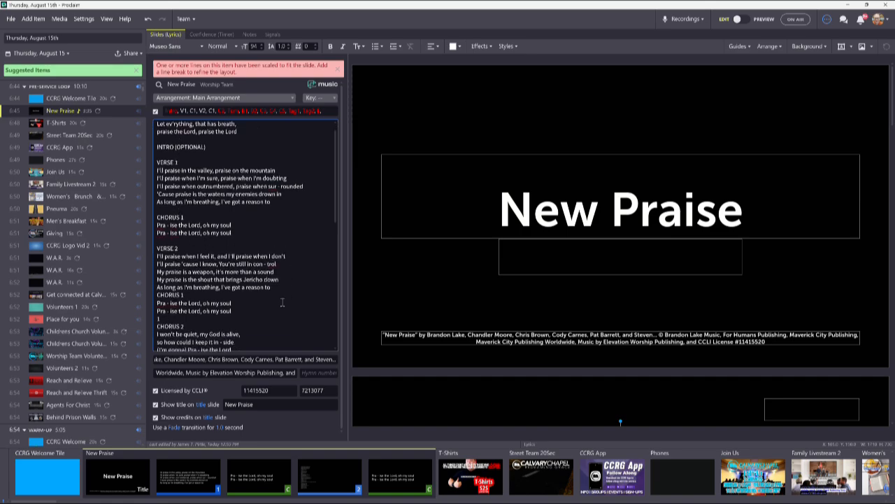
pyautogui.press('Return')
pyautogui.scroll(-1, 277, 298)
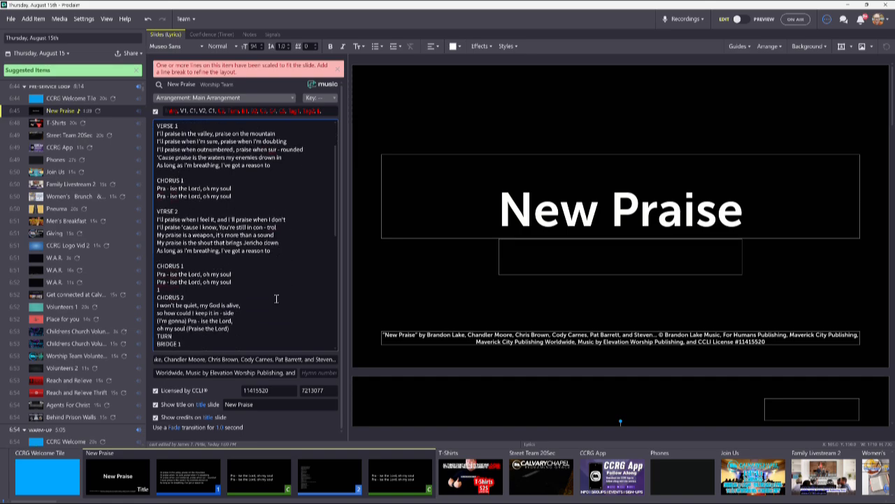
pyautogui.click(179, 289)
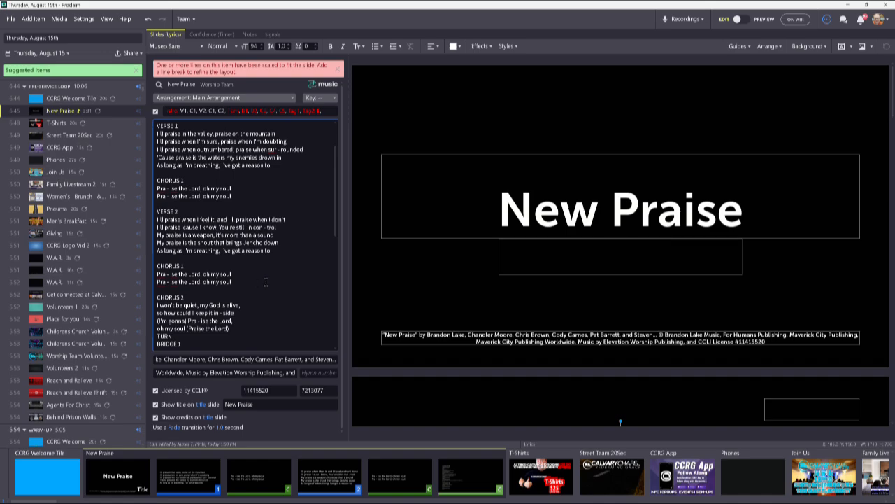
# Insert blank lines before TURN and before BRIDGE 1 in the lyrics.
pyautogui.scroll(-3, 249, 285)
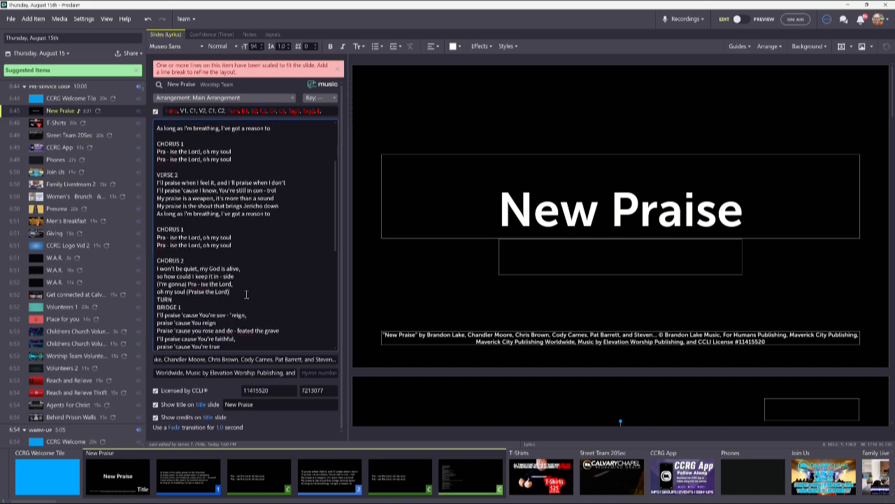
pyautogui.click(247, 293)
pyautogui.press('Return')
pyautogui.click(200, 307)
pyautogui.press('Return')
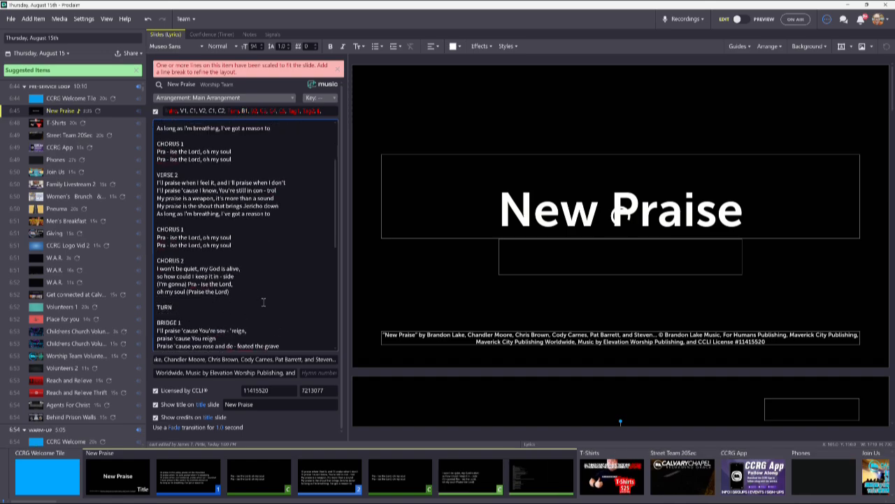
# Insert a blank line before BRIDGE 2, CHORUS 3 and CHORUS 4 in the lyrics.
pyautogui.scroll(-4, 264, 298)
pyautogui.scroll(-1, 266, 296)
pyautogui.click(292, 308)
pyautogui.press('Return')
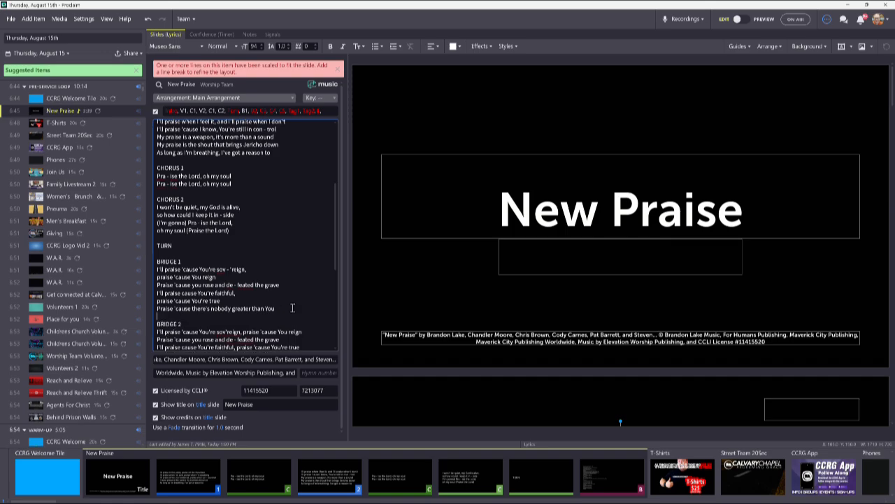
pyautogui.scroll(-4, 292, 305)
pyautogui.click(289, 296)
pyautogui.press('Return')
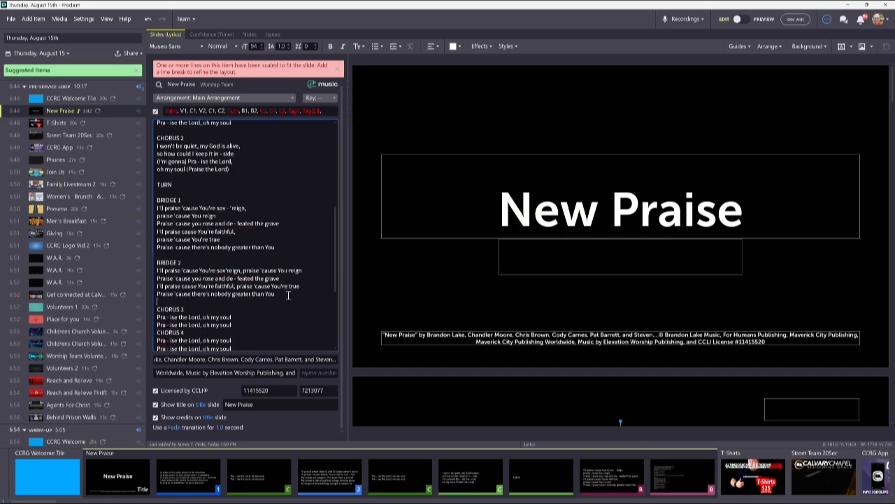
pyautogui.click(259, 323)
pyautogui.press('Return')
# Clear the repeated "New Song - Praise - Intro" sequence header and page number "2" between CHORUS 4 and CHORUS 5, leaving one blank line.
pyautogui.scroll(-4, 259, 324)
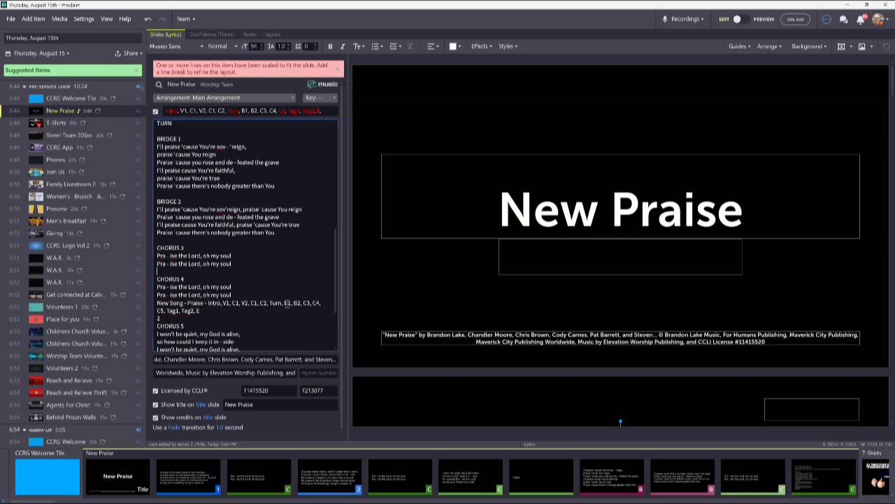
pyautogui.moveTo(166, 319); pyautogui.dragTo(150, 305)
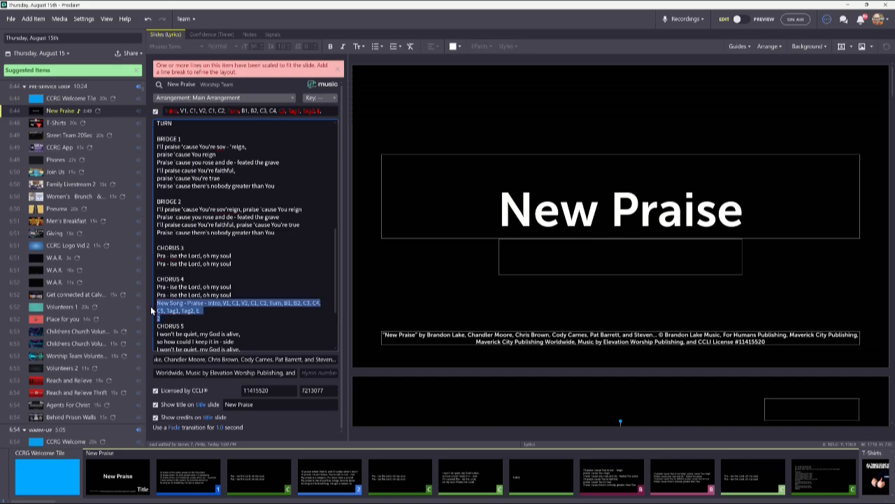
pyautogui.press('BackSpace')
# Insert a blank line before TAG 1 2X, TAG 2 and ENDING in the lyrics.
pyautogui.scroll(-3, 273, 313)
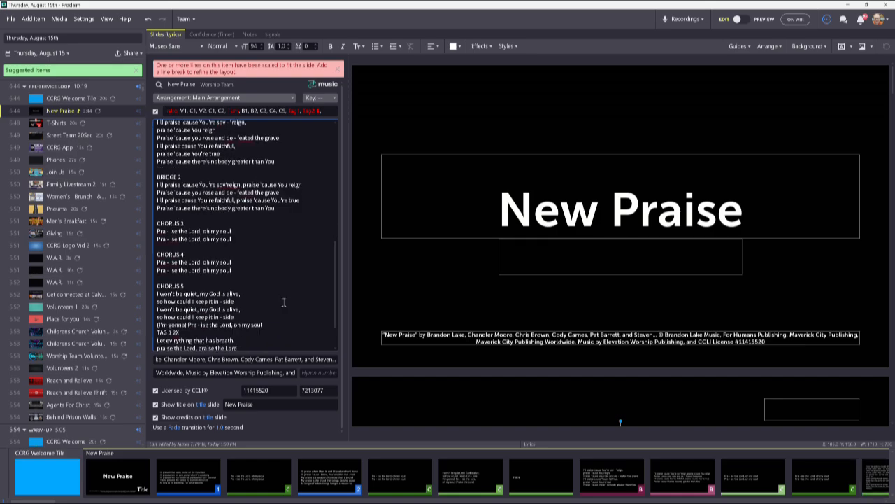
pyautogui.click(267, 312)
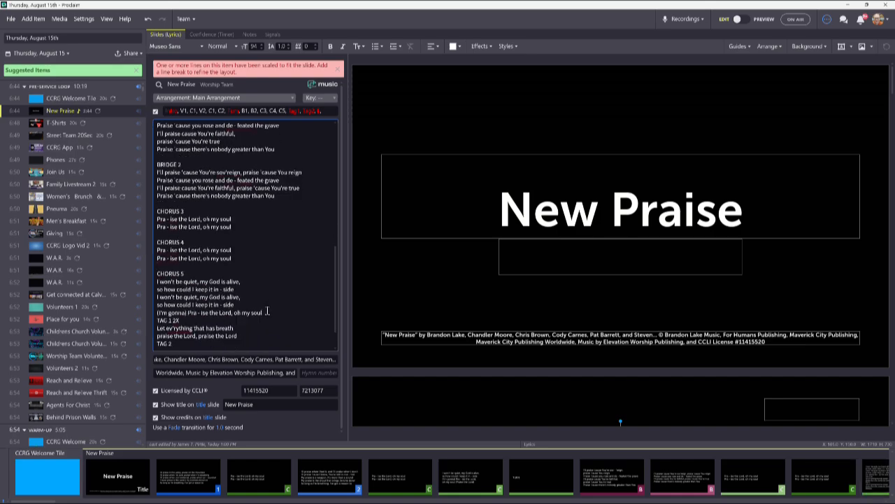
pyautogui.press('Return')
pyautogui.scroll(-3, 267, 312)
pyautogui.click(246, 305)
pyautogui.press('Return')
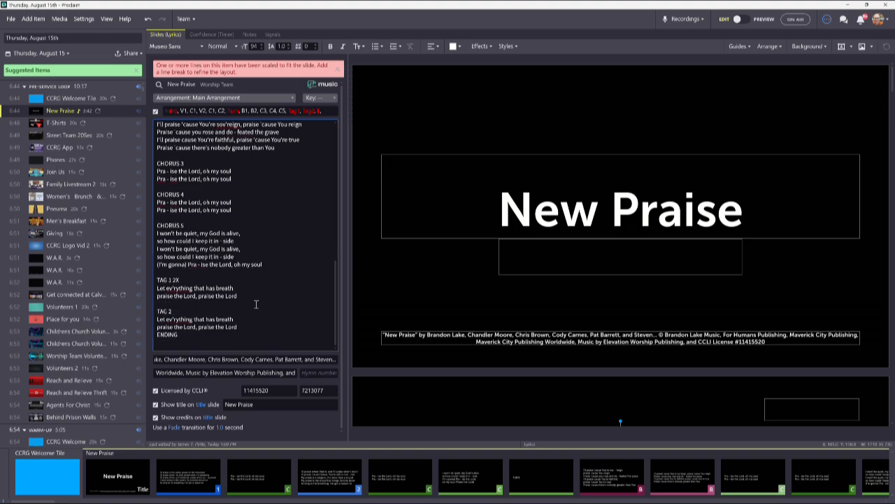
pyautogui.click(277, 326)
pyautogui.press('Return')
# Review the separated lyric sections from the first INTRO to ENDING and check the title and Verse 1 slides.
pyautogui.click(282, 223)
pyautogui.scroll(10, 279, 216)
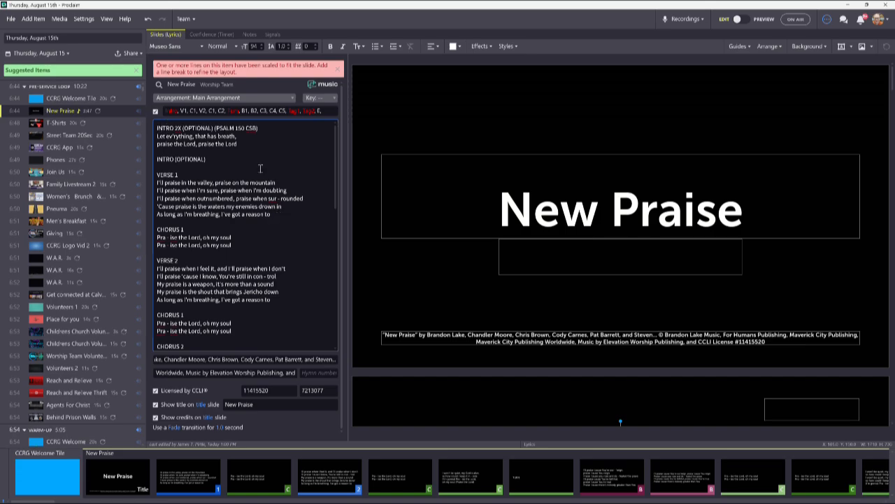
pyautogui.scroll(-10, 284, 292)
pyautogui.scroll(-2, 284, 291)
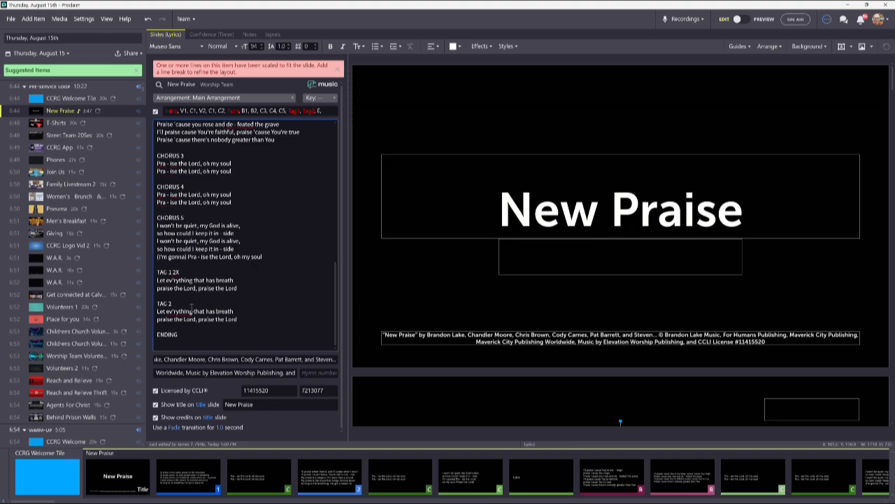
pyautogui.click(282, 222)
pyautogui.scroll(10, 280, 190)
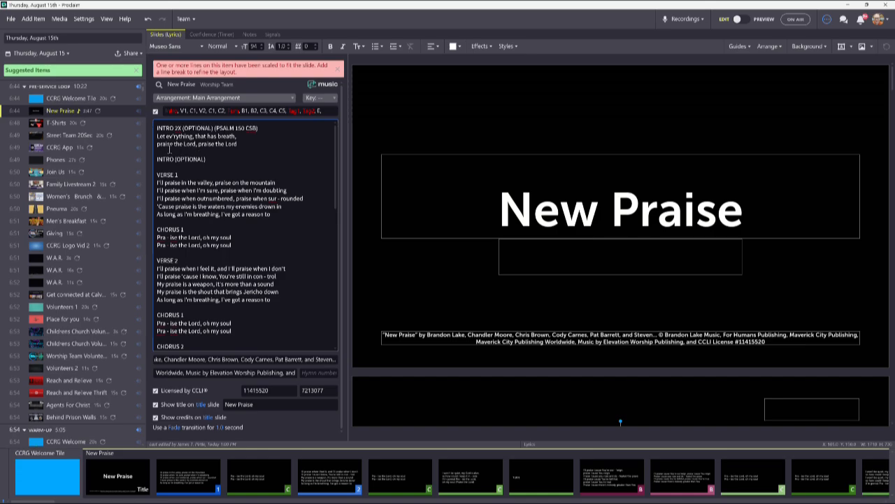
pyautogui.scroll(-3, 620, 236)
pyautogui.scroll(3, 619, 236)
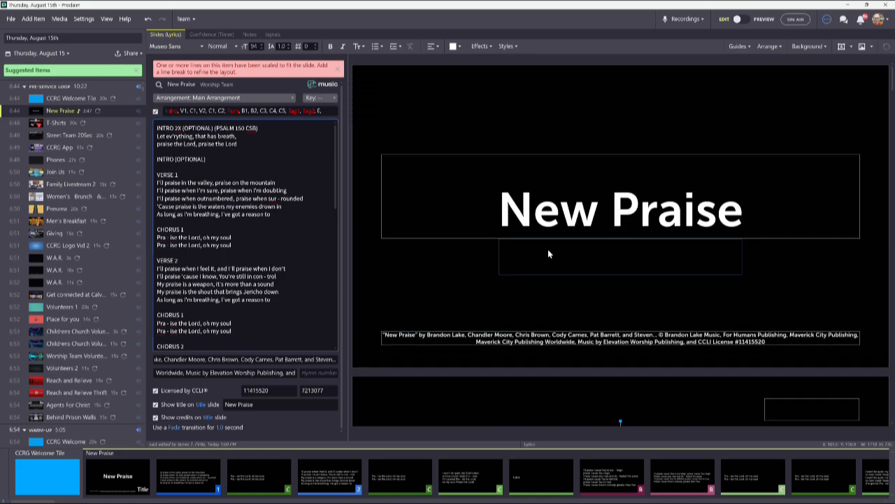
pyautogui.scroll(-3, 475, 274)
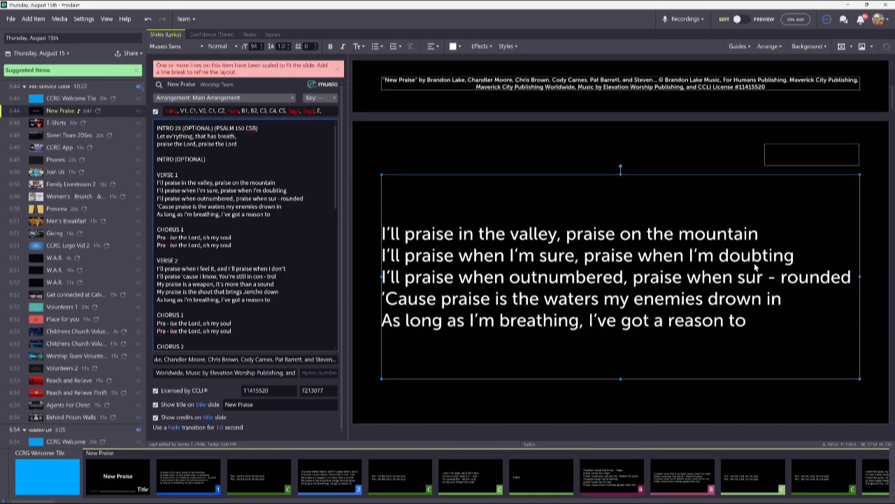
pyautogui.scroll(2, 485, 263)
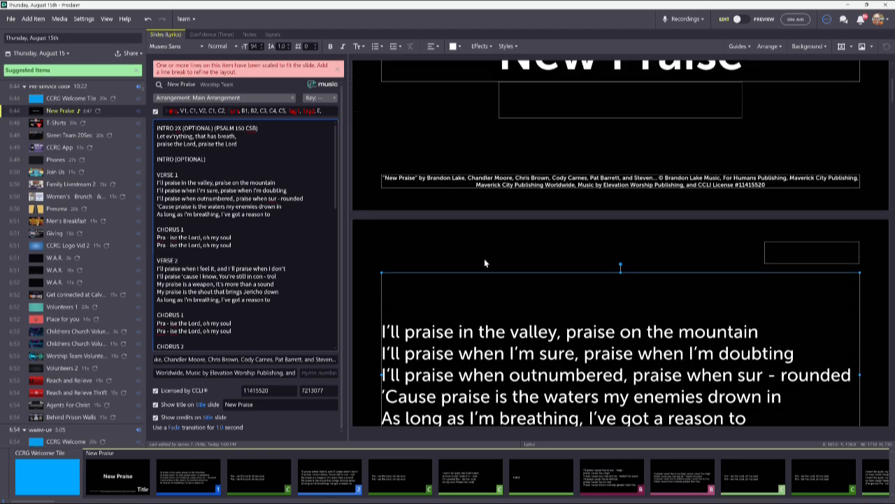
pyautogui.scroll(3, 484, 263)
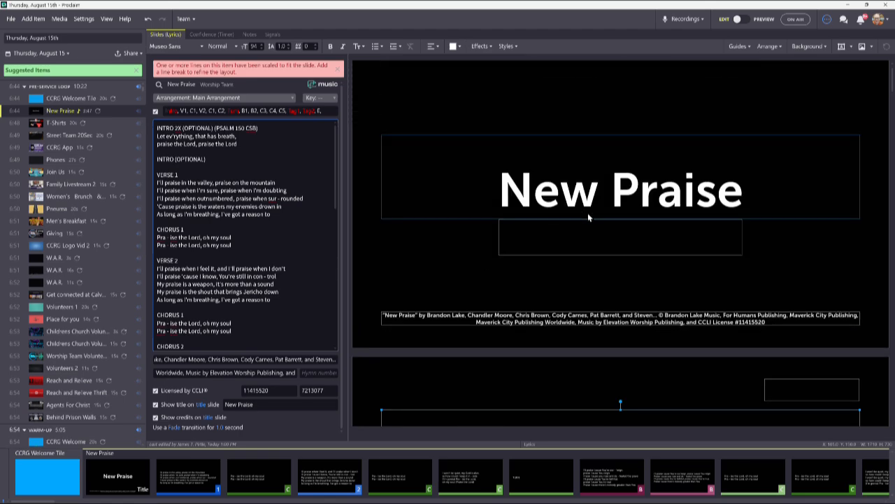
pyautogui.scroll(-4, 588, 213)
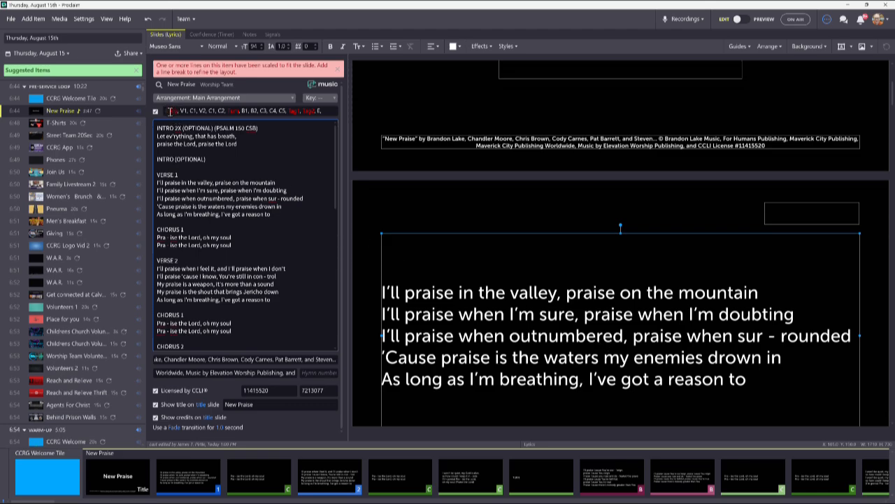
# Remove "(OPTIONAL)" from the second INTRO heading above VERSE 1 in the lyrics.
pyautogui.scroll(3, 485, 290)
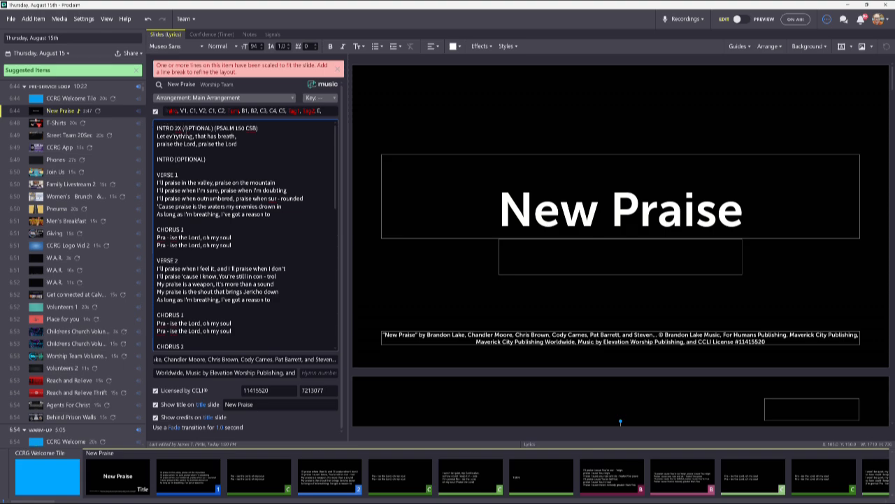
pyautogui.click(210, 161)
pyautogui.press('BackSpace')
pyautogui.press('BackSpace')
pyautogui.press('BackSpace')
pyautogui.press('BackSpace')
pyautogui.press('BackSpace')
pyautogui.press('BackSpace')
pyautogui.press('BackSpace')
pyautogui.press('BackSpace')
pyautogui.press('BackSpace')
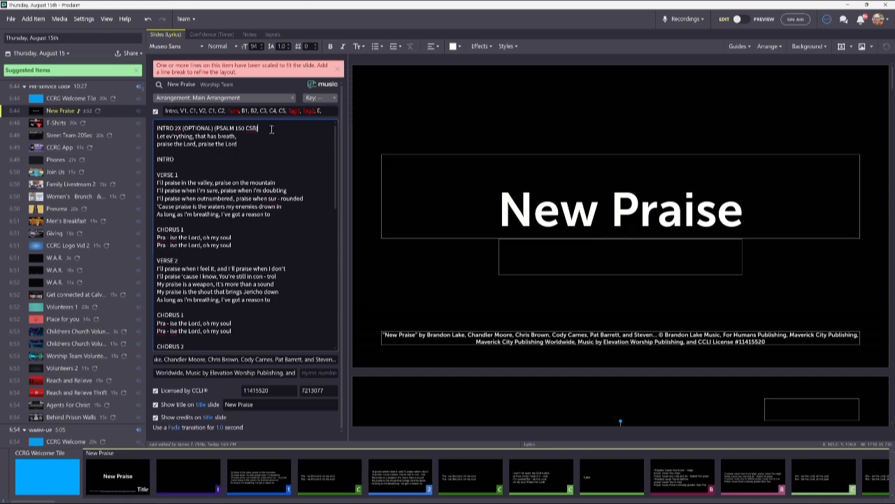
# Strip "2X (OPTIONAL) (PSALM 150 CSB)" from the first heading in the lyrics so it reads only INTRO.
pyautogui.press('BackSpace')
pyautogui.press('BackSpace')
pyautogui.press('BackSpace')
pyautogui.press('BackSpace')
pyautogui.press('BackSpace')
pyautogui.press('BackSpace')
pyautogui.press('BackSpace')
pyautogui.press('BackSpace')
pyautogui.press('BackSpace')
pyautogui.press('BackSpace')
pyautogui.press('BackSpace')
pyautogui.press('BackSpace')
pyautogui.press('BackSpace')
pyautogui.press('BackSpace')
pyautogui.press('BackSpace')
pyautogui.press('BackSpace')
pyautogui.press('BackSpace')
pyautogui.press('BackSpace')
pyautogui.press('BackSpace')
pyautogui.press('BackSpace')
pyautogui.press('BackSpace')
pyautogui.press('BackSpace')
pyautogui.press('BackSpace')
pyautogui.press('BackSpace')
pyautogui.press('BackSpace')
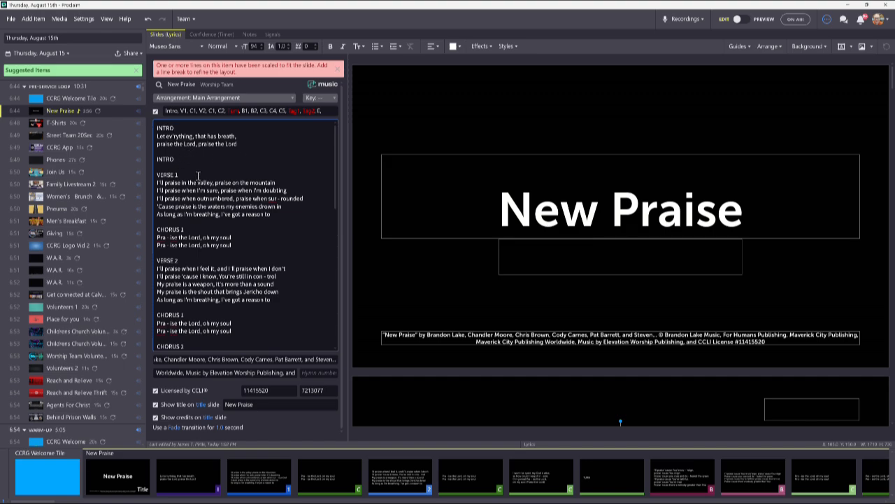
# Delete the duplicate, empty INTRO heading above VERSE 1, leaving one blank line between the sections.
pyautogui.press('BackSpace')
pyautogui.press('BackSpace')
pyautogui.press('BackSpace')
pyautogui.press('BackSpace')
pyautogui.press('BackSpace')
pyautogui.press('BackSpace')
pyautogui.press('BackSpace')
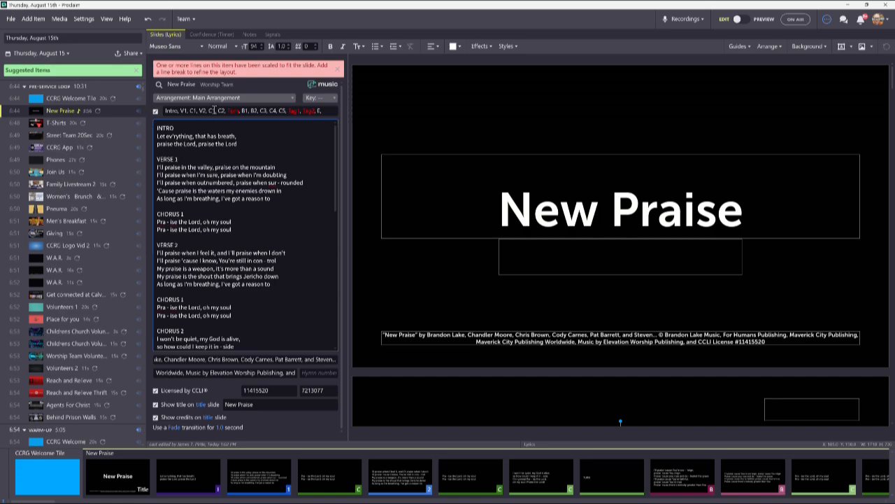
# Delete the empty TURN section between CHORUS 2 and BRIDGE 1 and drop Turn from the custom verse order.
pyautogui.scroll(-2, 250, 194)
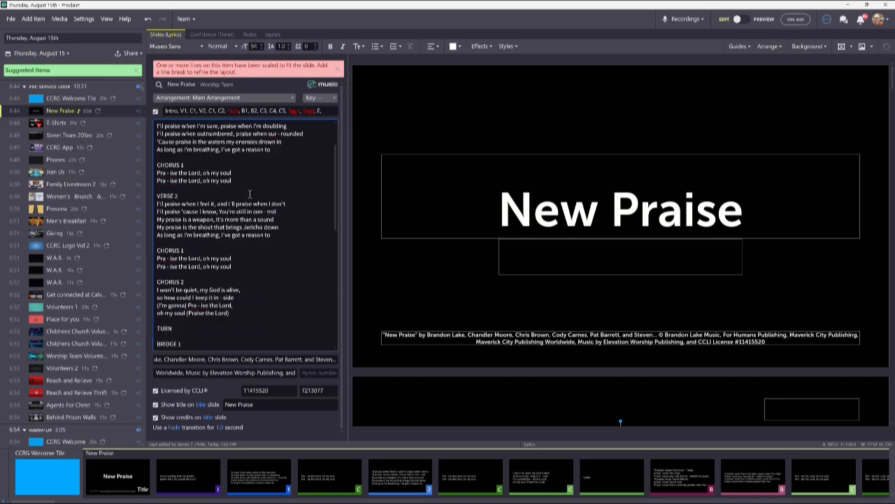
pyautogui.scroll(-1, 249, 193)
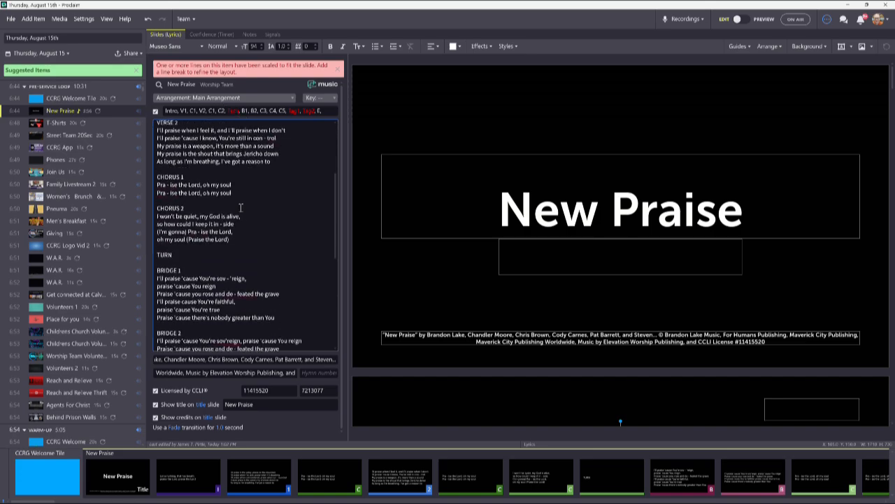
pyautogui.click(179, 254)
pyautogui.press('BackSpace')
pyautogui.press('BackSpace')
pyautogui.press('BackSpace')
pyautogui.press('BackSpace')
pyautogui.press('BackSpace')
pyautogui.press('BackSpace')
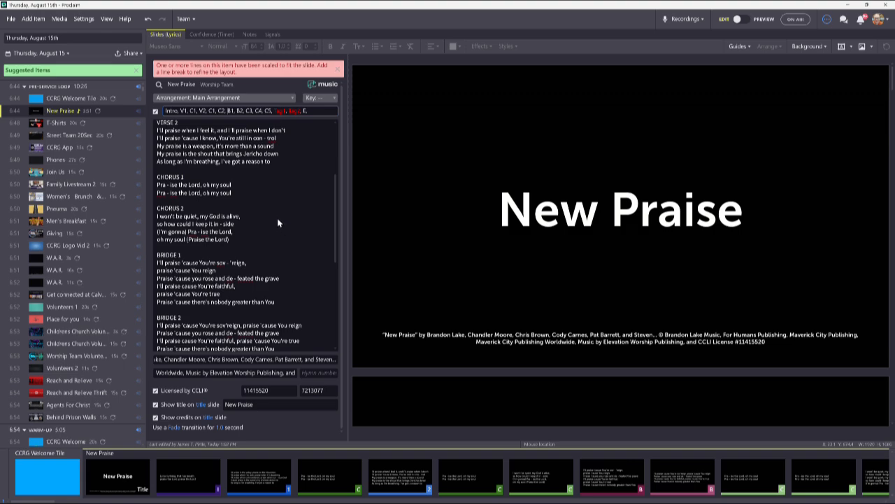
# Set the tags in the custom verse order to Tag 1, Tag 1, Tag 2 and remove the 2X mark from the TAG 1 heading.
pyautogui.click(266, 125)
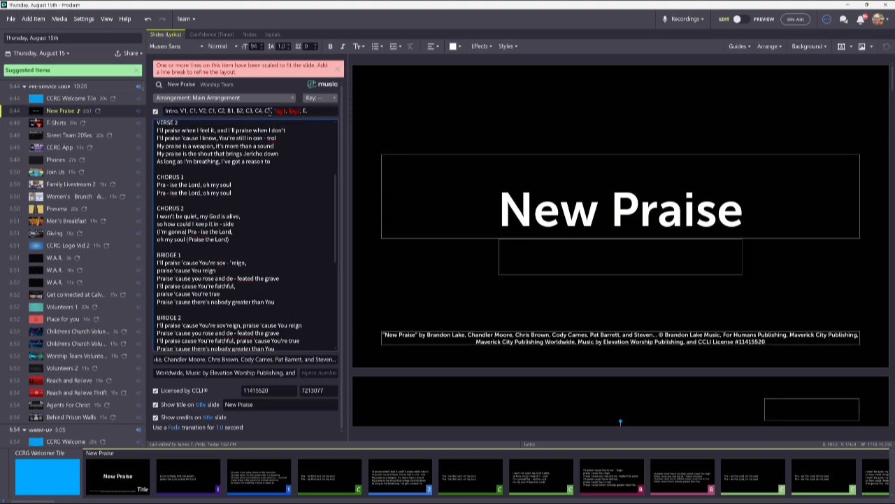
pyautogui.scroll(-2, 289, 266)
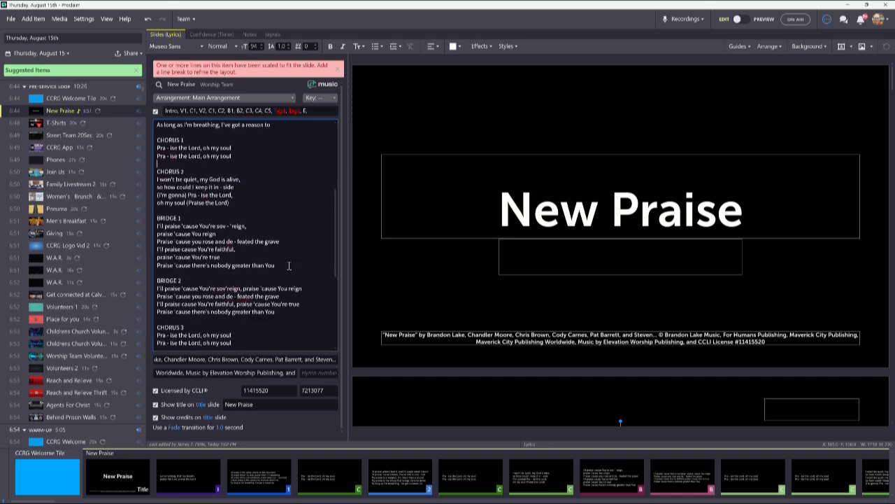
pyautogui.scroll(-2, 289, 265)
pyautogui.scroll(-7, 289, 266)
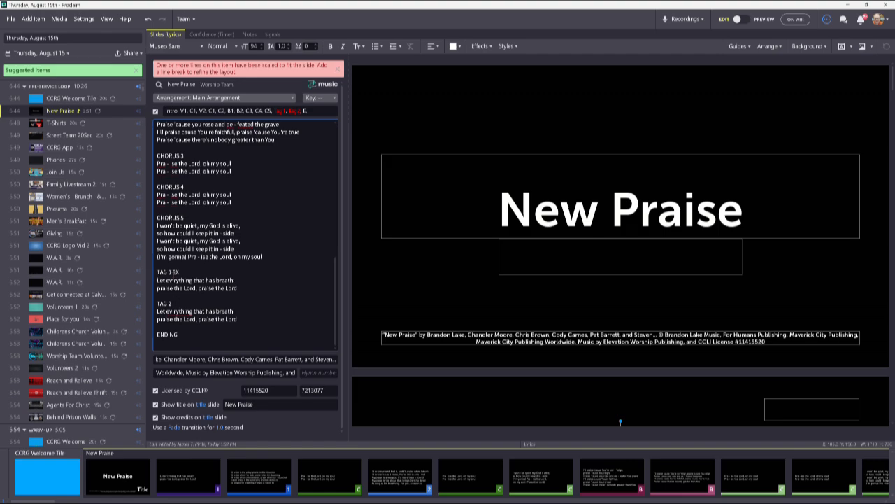
pyautogui.click(286, 111)
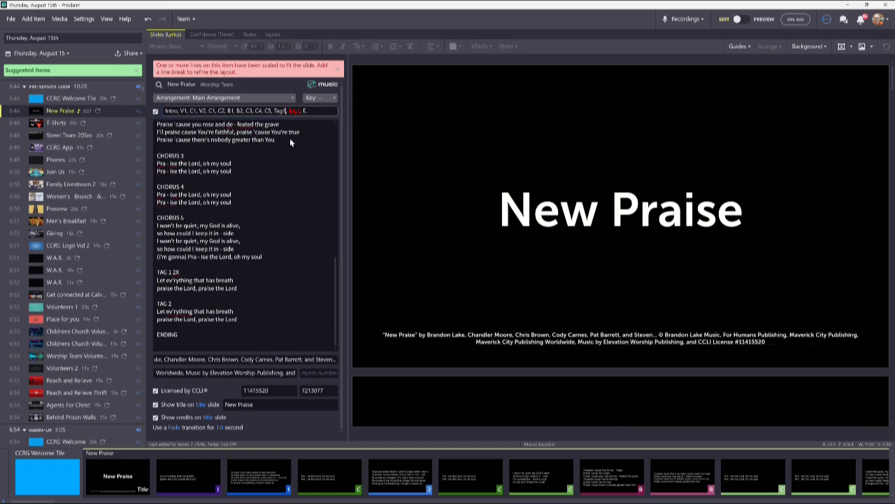
pyautogui.write(', ')
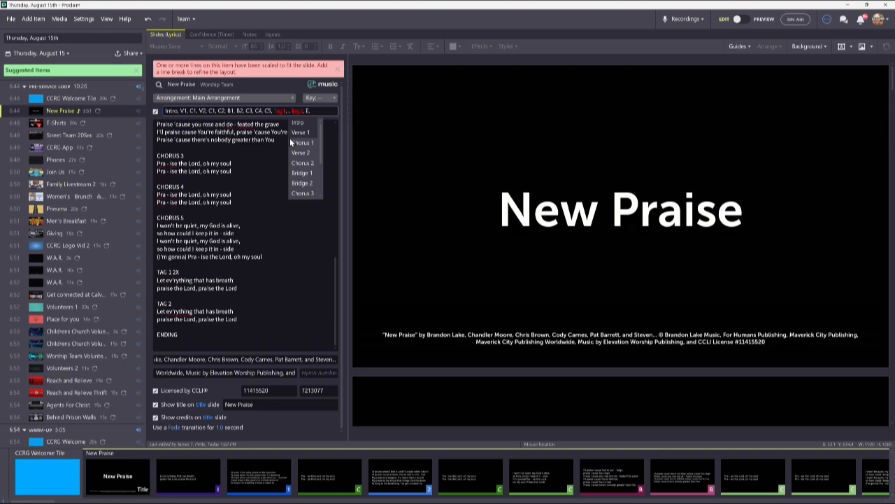
pyautogui.write('Tag')
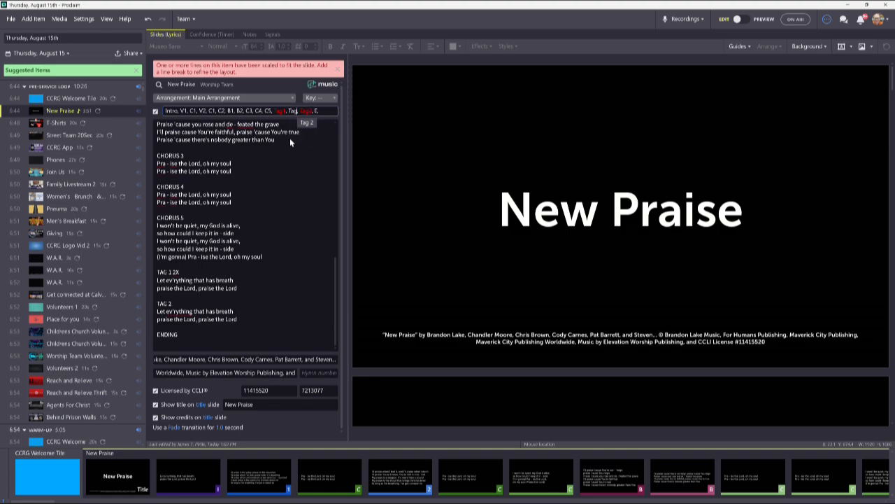
pyautogui.write(' 1, Tag 2')
pyautogui.click(287, 172)
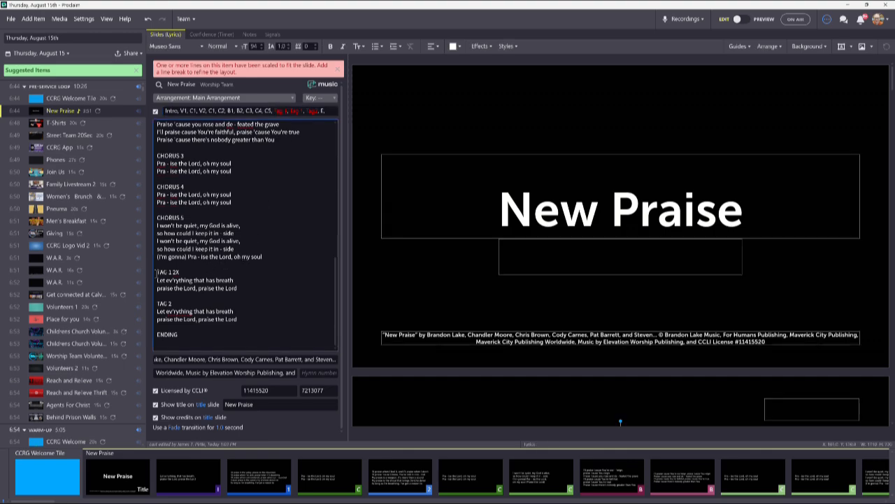
pyautogui.click(189, 271)
pyautogui.press('BackSpace')
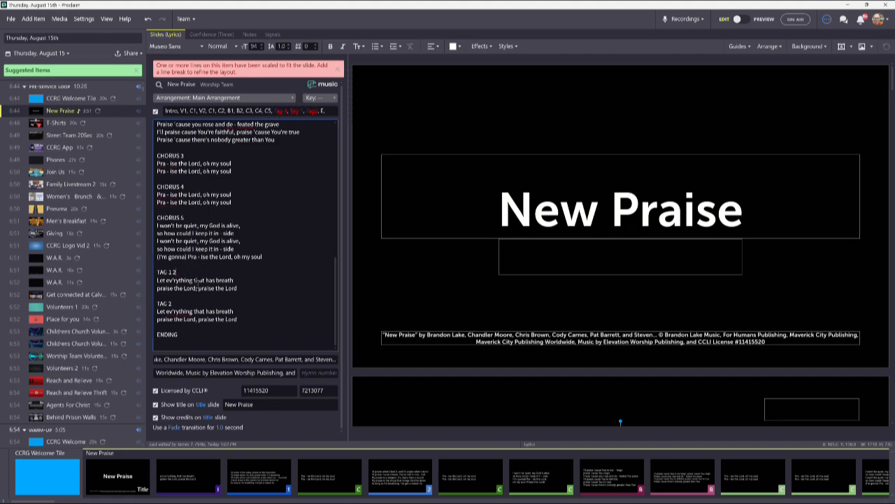
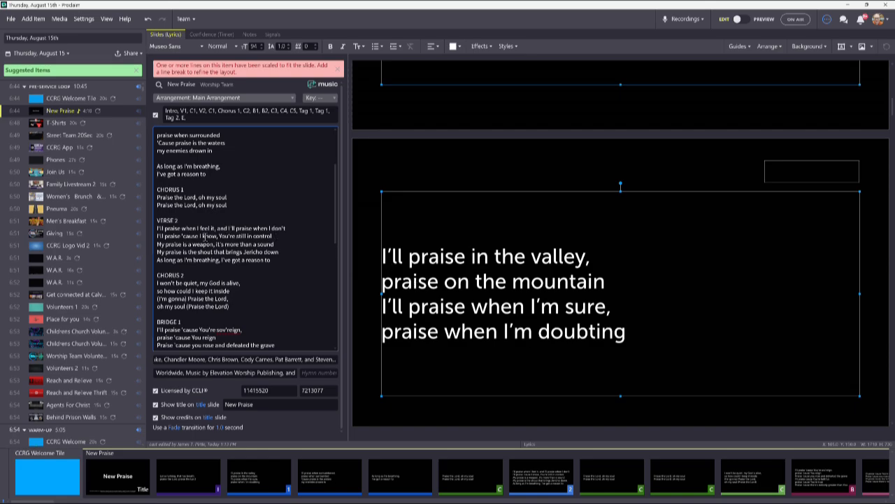
# Break Verse 2 after "I'll praise when I feel it," and "I'll praise 'cause I know," and insert a blank line after "You're still in control".
pyautogui.scroll(-6, 464, 272)
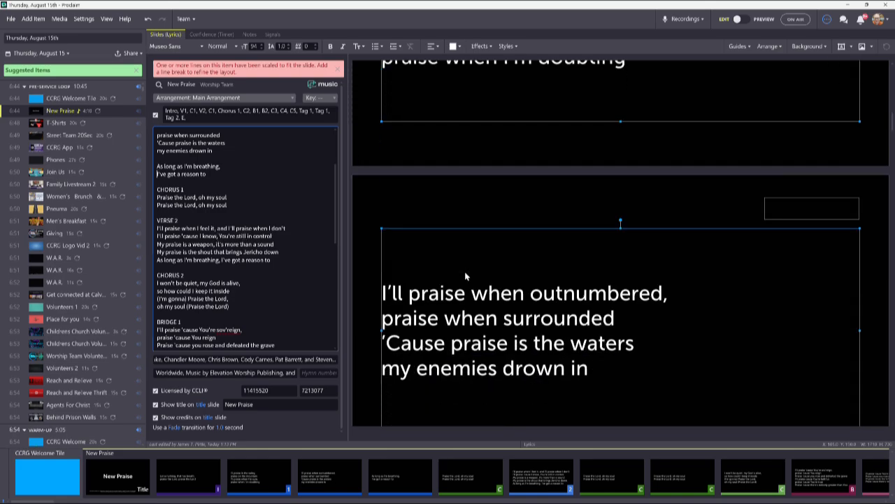
pyautogui.scroll(-5, 462, 278)
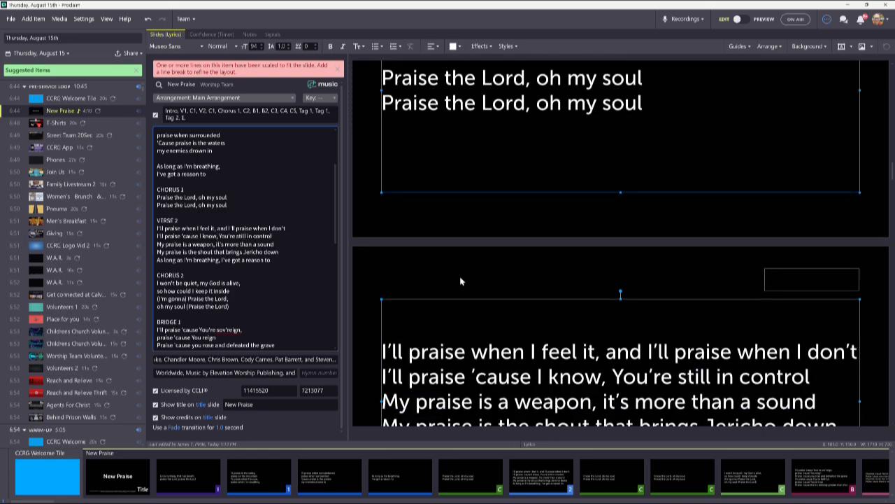
pyautogui.scroll(-1, 461, 282)
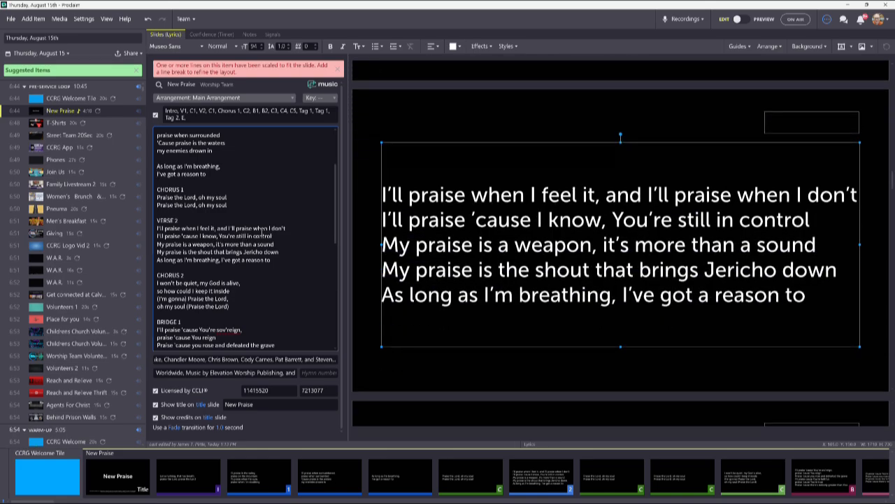
pyautogui.click(217, 228)
pyautogui.press('Return')
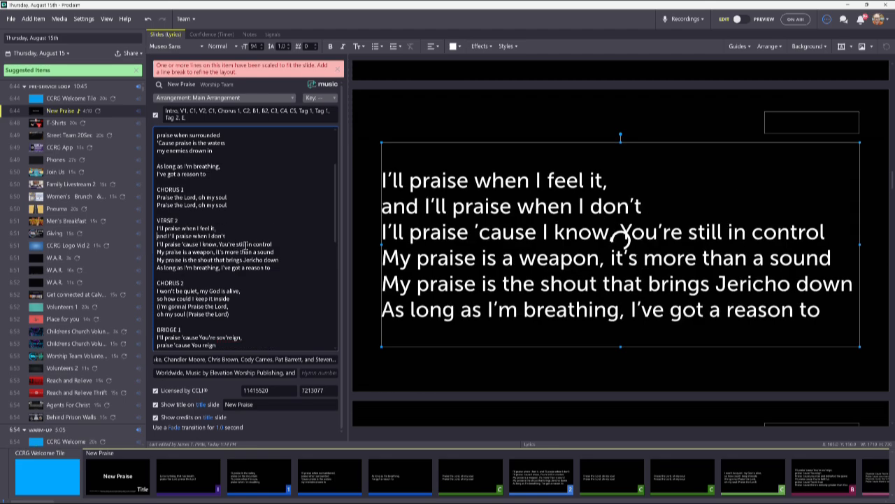
pyautogui.click(220, 244)
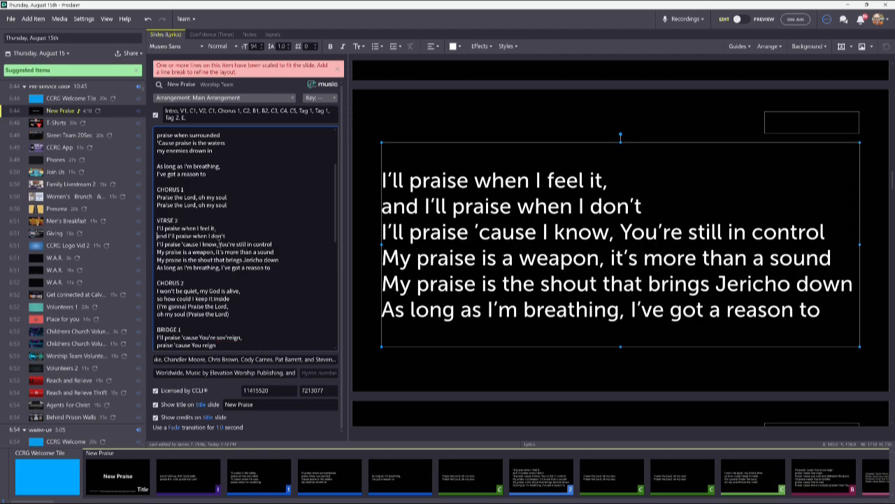
pyautogui.press('Return')
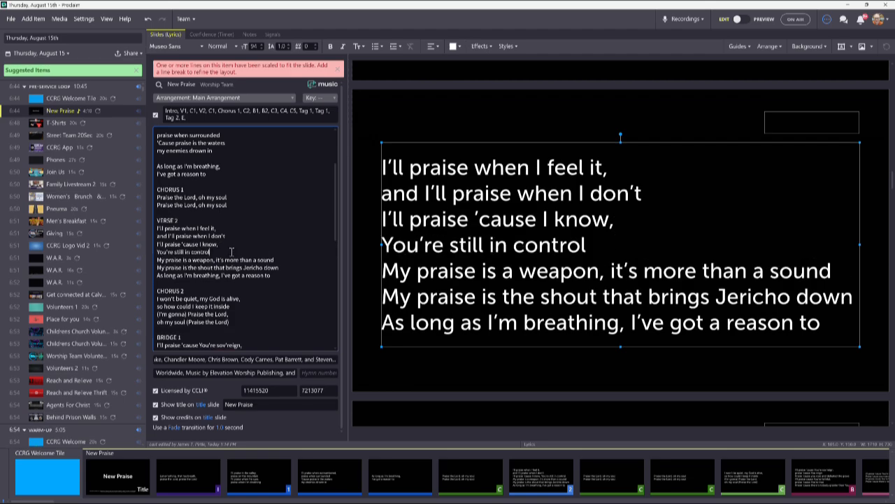
pyautogui.click(305, 251)
pyautogui.press('Return')
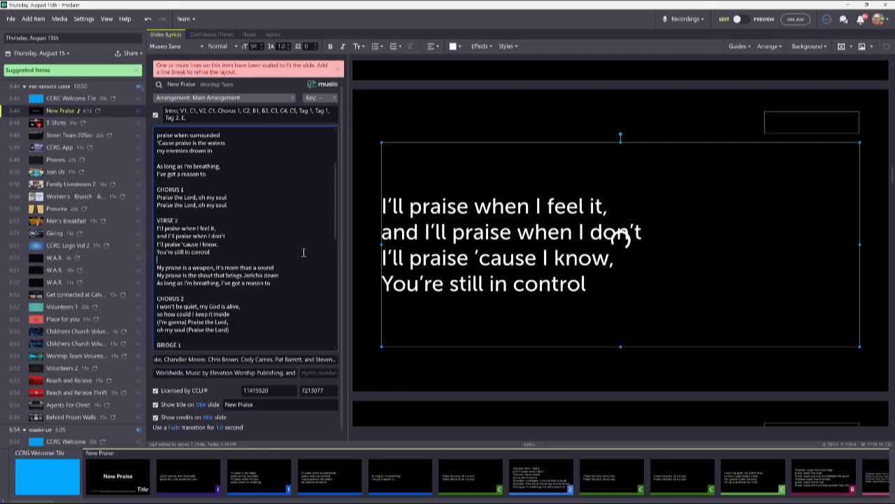
# Break Verse 2 after "My praise is a weapon," and "My praise is the shout", and insert a blank line after "that brings Jericho down".
pyautogui.scroll(-5, 530, 267)
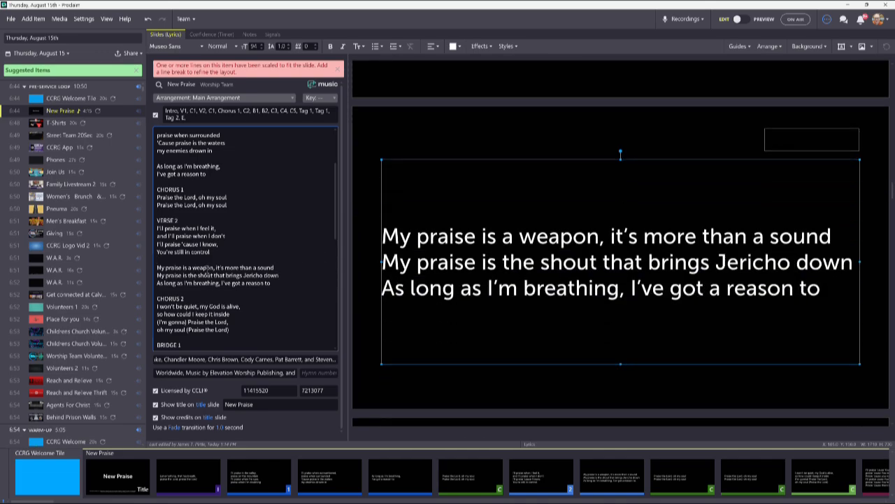
pyautogui.click(216, 267)
pyautogui.press('Return')
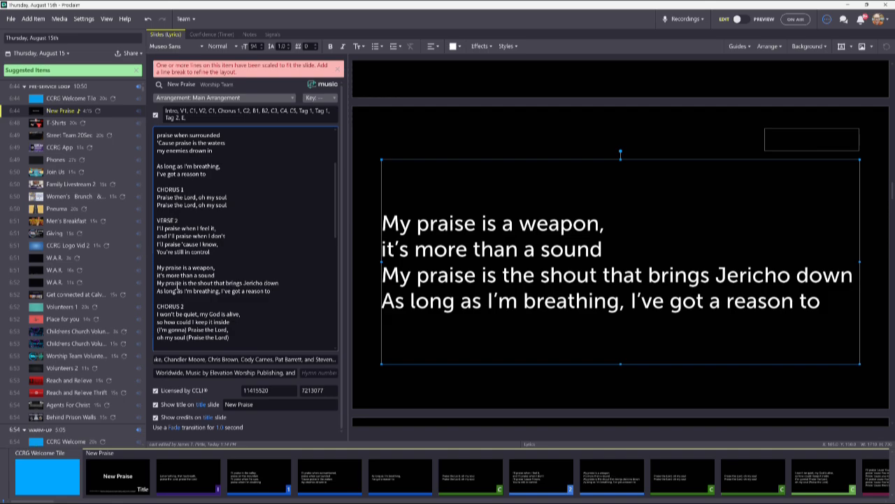
pyautogui.press('Return')
pyautogui.click(245, 291)
pyautogui.press('Return')
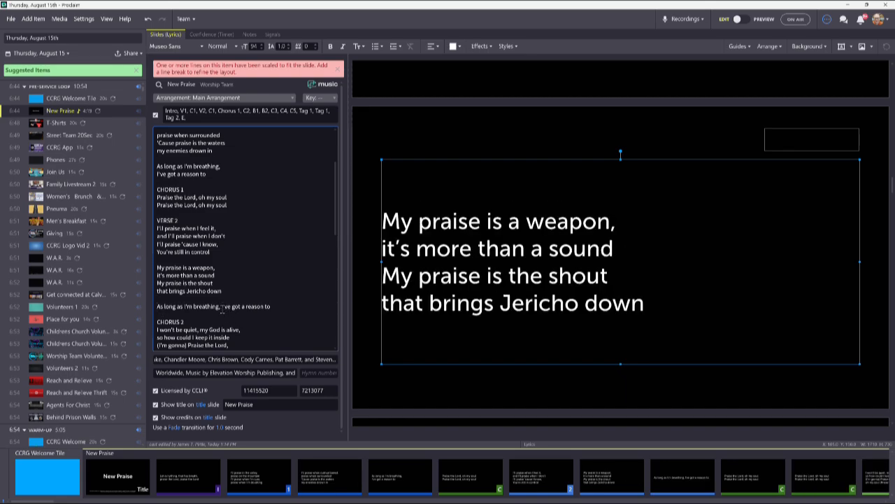
# Break the last line of Verse 2 after "As long as I'm breathing," and check its slide.
pyautogui.click(222, 306)
pyautogui.press('Return')
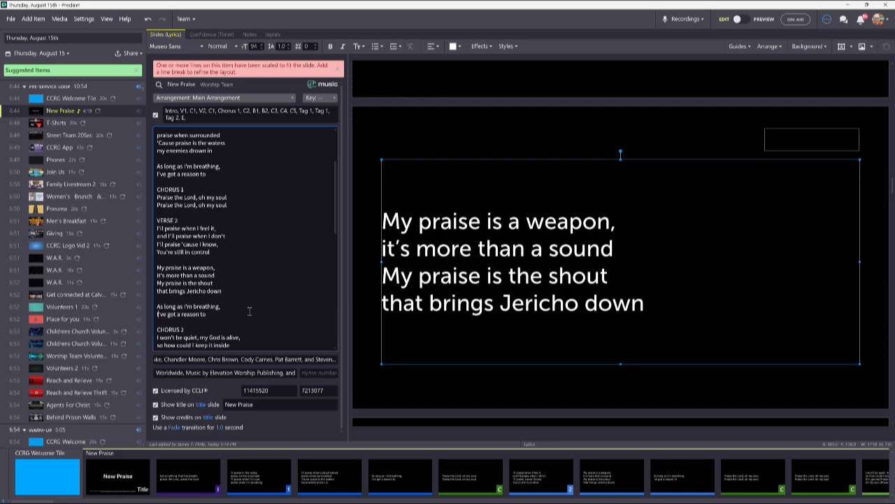
pyautogui.scroll(-3, 473, 280)
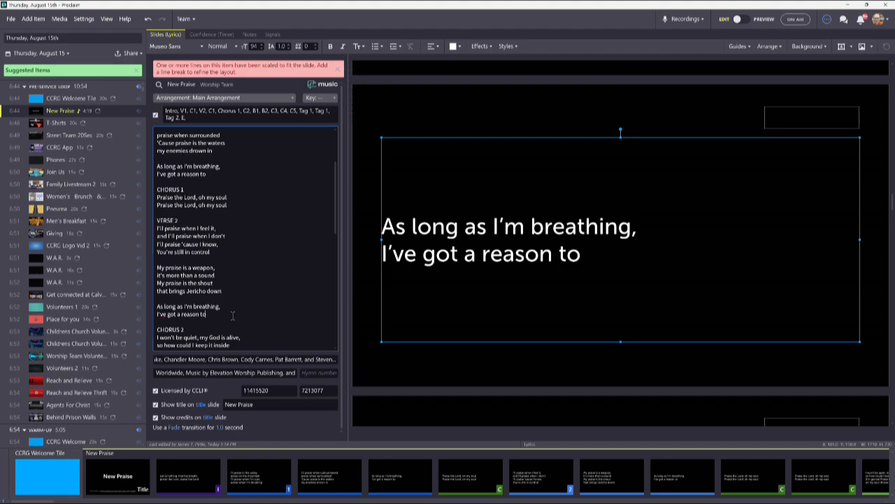
# Remove the extra "Chorus 1" entry between C1 and C2 from the custom verse order.
pyautogui.scroll(-2, 256, 291)
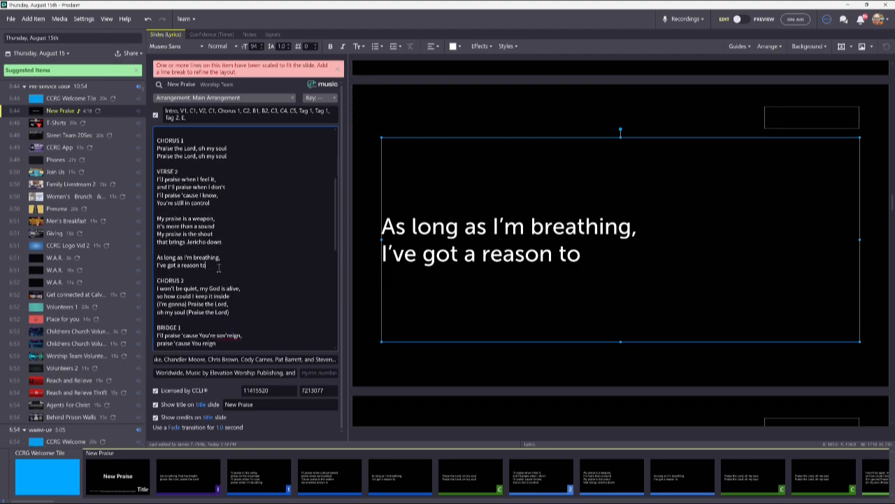
pyautogui.click(236, 112)
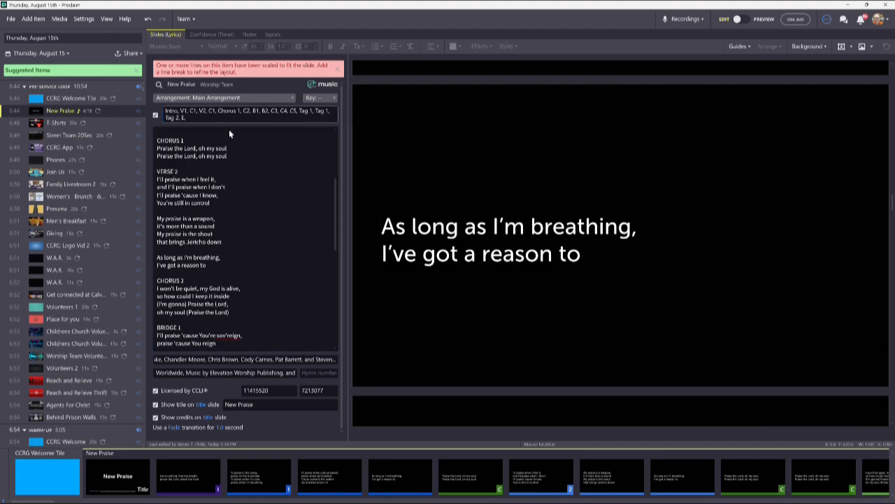
pyautogui.press('BackSpace')
pyautogui.press('BackSpace')
pyautogui.press('BackSpace')
pyautogui.press('BackSpace')
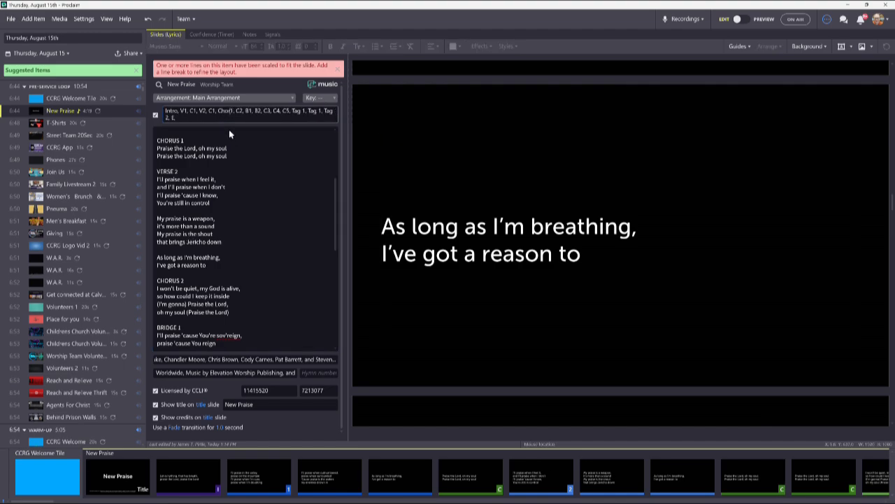
pyautogui.press('BackSpace')
pyautogui.press('BackSpace')
pyautogui.press('BackSpace')
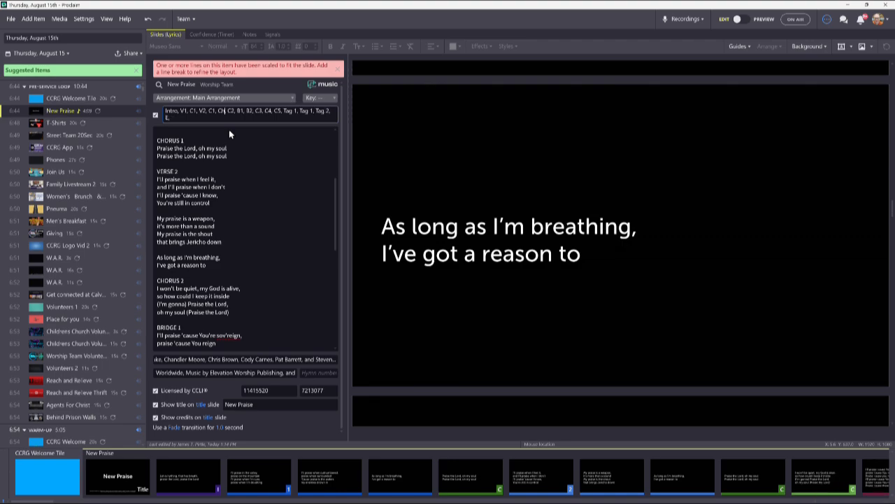
pyautogui.press('Delete')
pyautogui.press('BackSpace')
pyautogui.press('BackSpace')
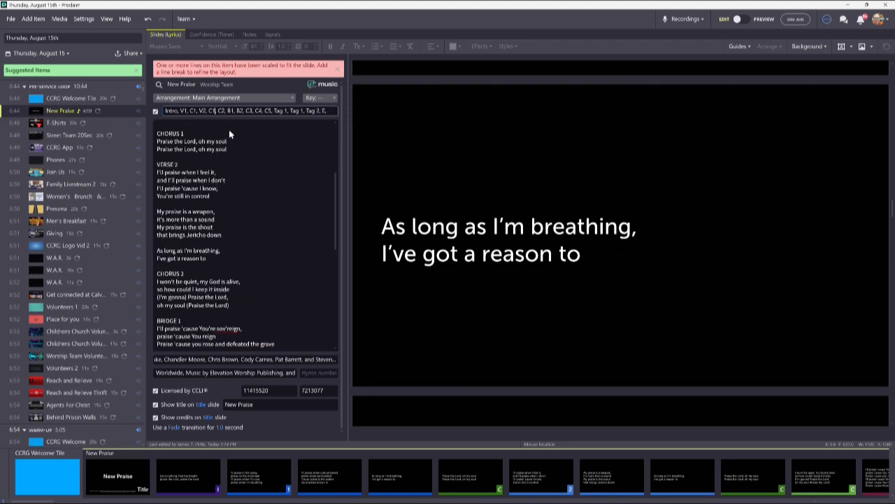
pyautogui.click(262, 204)
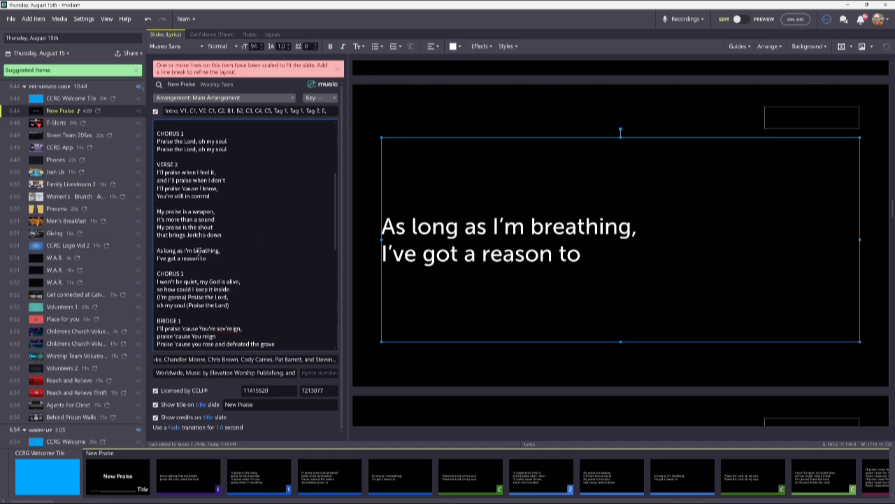
pyautogui.scroll(1, 202, 245)
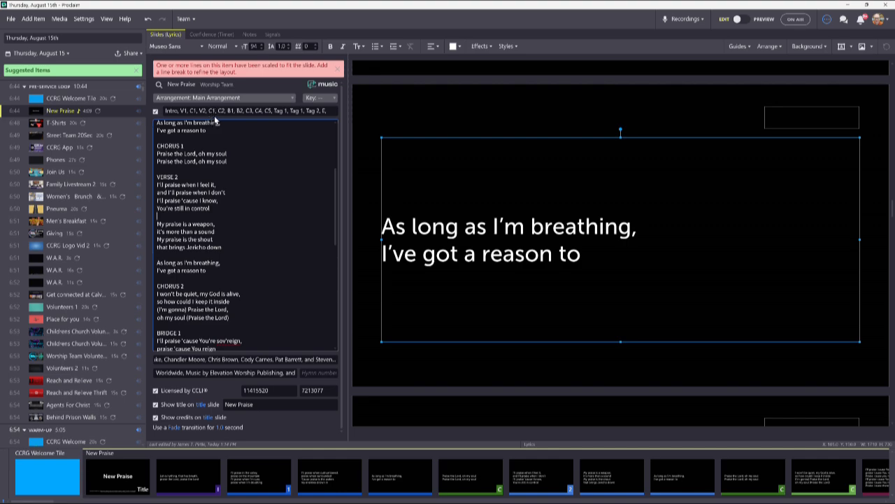
# Break Chorus 2 after "I won't be quiet," and "so how could I", and insert a blank line after "keep it inside".
pyautogui.scroll(-2, 219, 272)
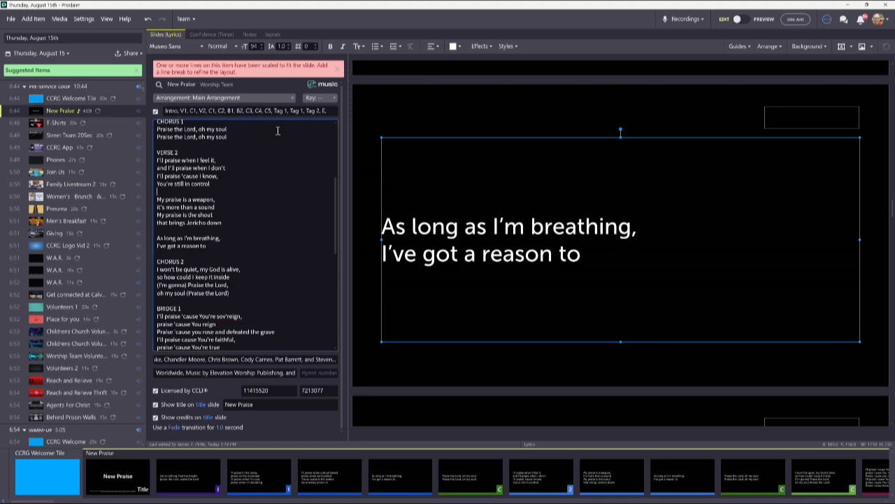
pyautogui.scroll(1, 253, 243)
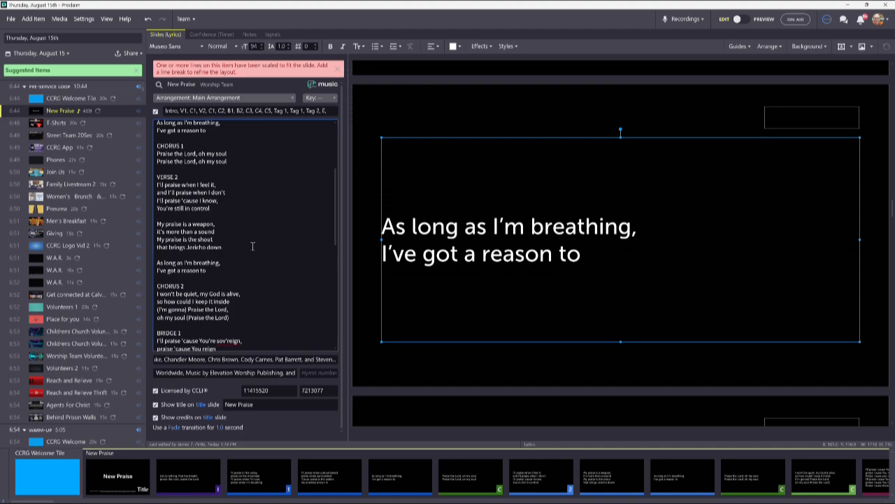
pyautogui.scroll(-2, 252, 246)
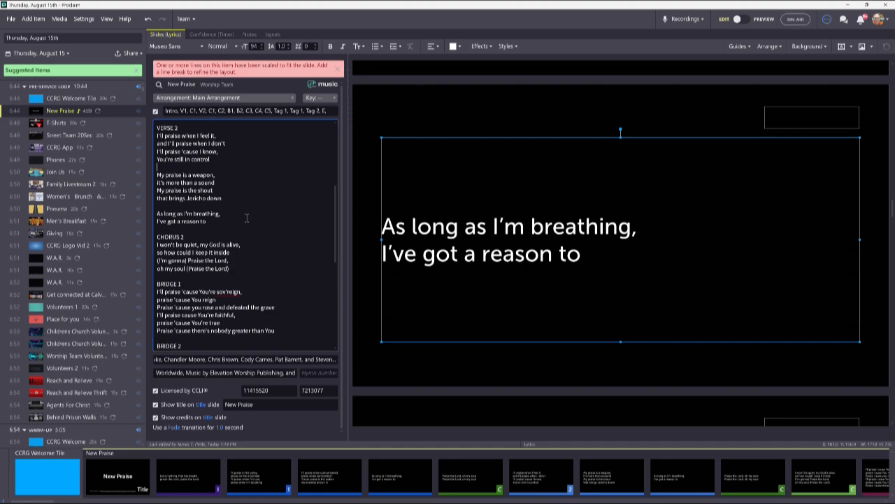
pyautogui.scroll(-2, 206, 239)
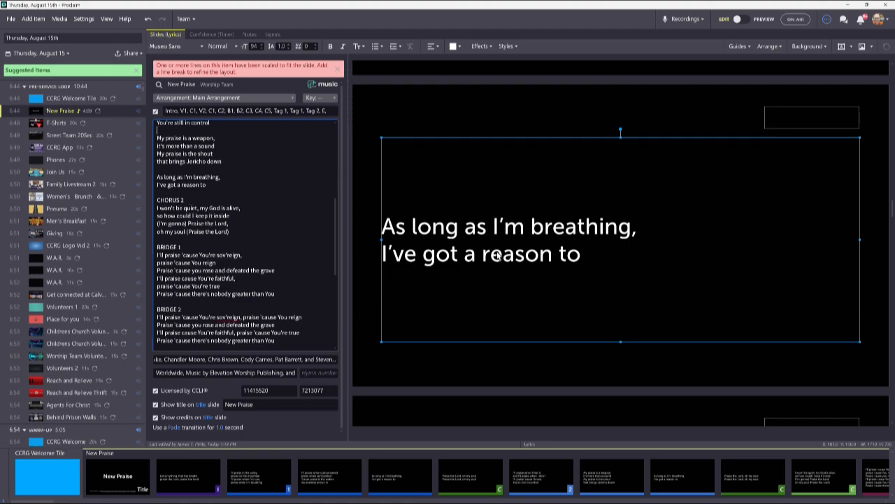
pyautogui.scroll(-6, 493, 253)
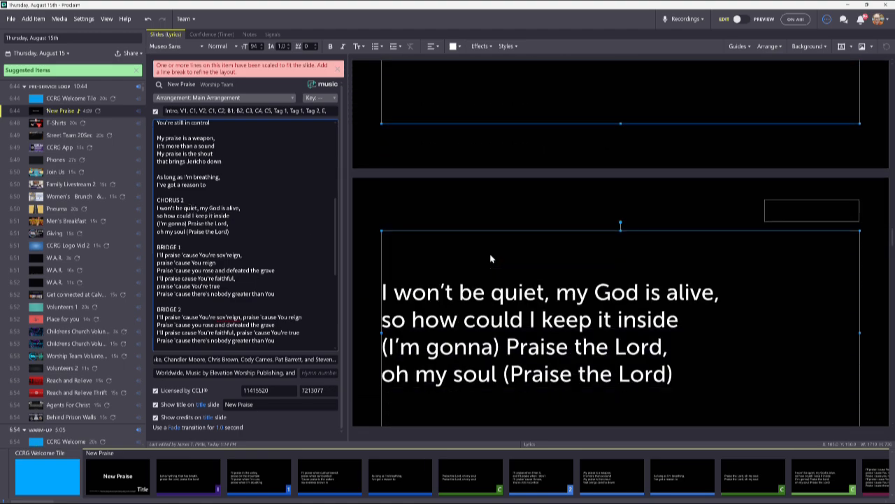
pyautogui.scroll(-2, 490, 259)
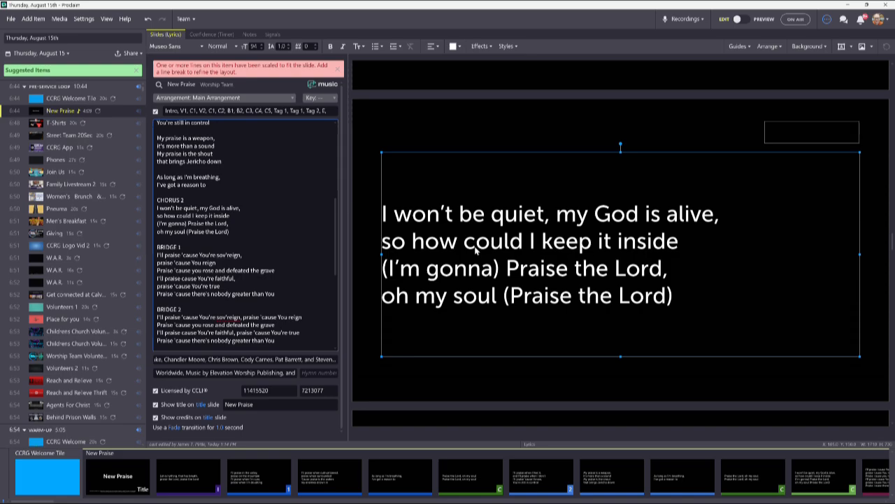
pyautogui.click(201, 208)
pyautogui.press('Return')
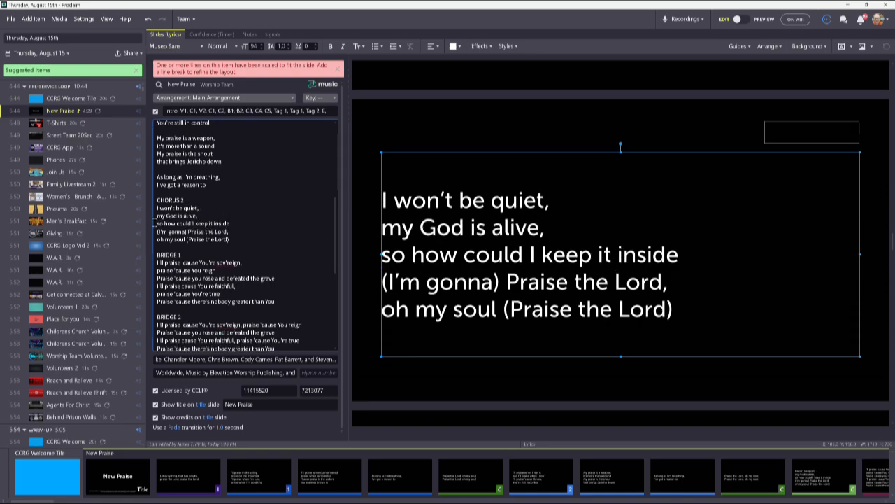
pyautogui.click(197, 224)
pyautogui.press('Return')
pyautogui.click(210, 232)
pyautogui.press('Return')
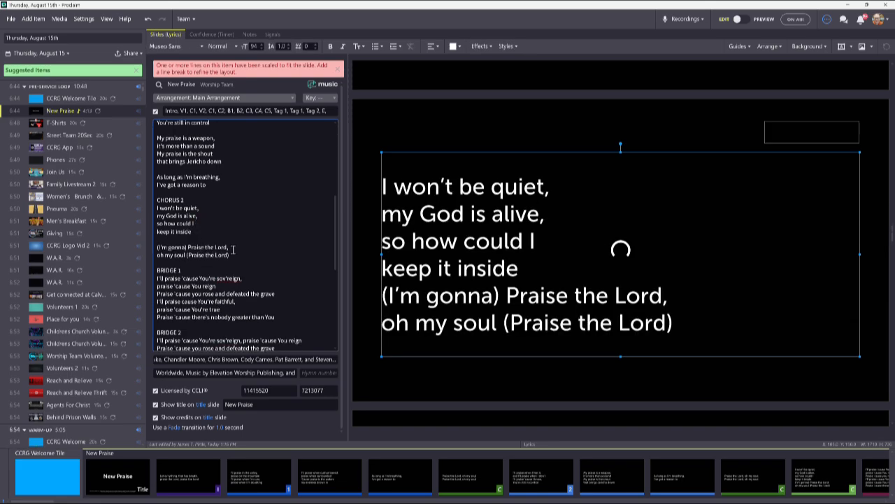
# Break the end of Chorus 2 after "(I'm gonna)" and "oh my soul", and check the resulting slide.
pyautogui.click(197, 248)
pyautogui.press('Return')
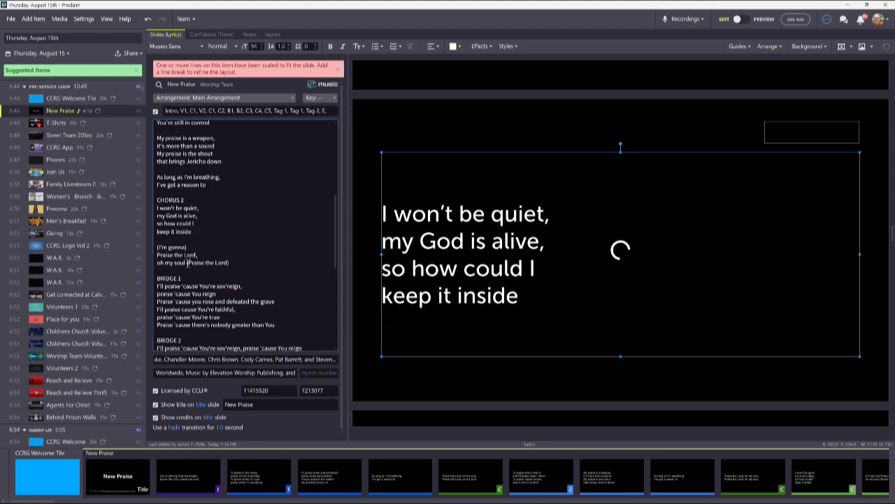
pyautogui.click(187, 262)
pyautogui.press('Return')
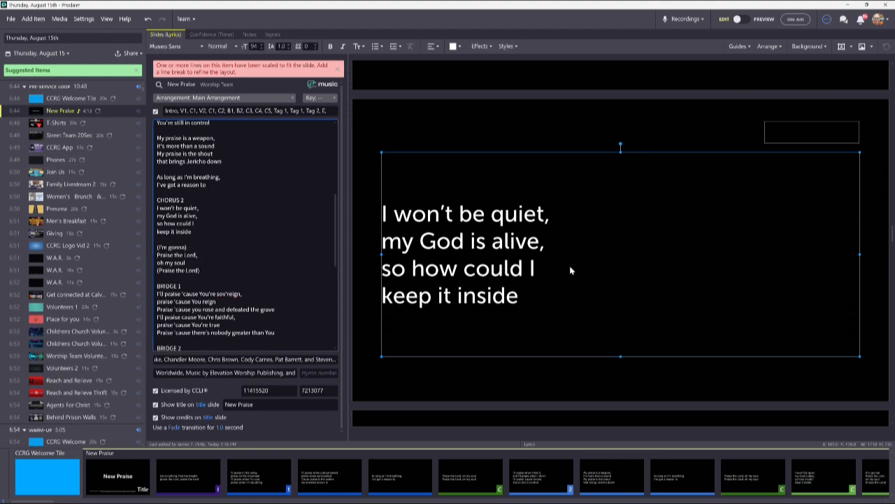
pyautogui.scroll(-3, 570, 270)
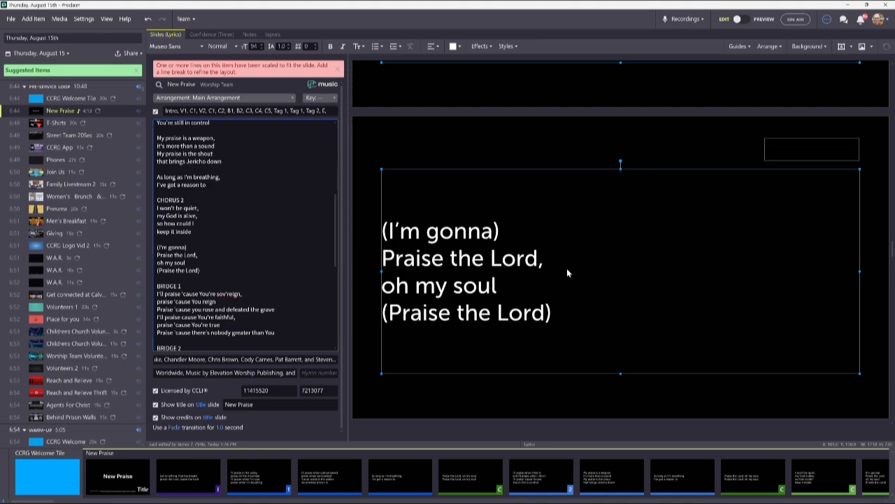
# Undo all the line breaks just added to Chorus 2.
pyautogui.hotkey('ctrl', 'z')
pyautogui.hotkey('ctrl', 'z')
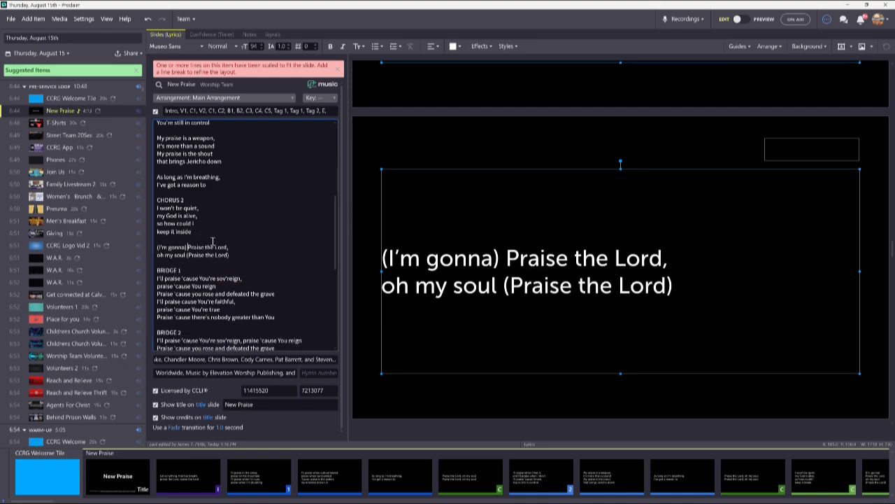
pyautogui.hotkey('ctrl', 'z')
pyautogui.hotkey('ctrl', 'z')
pyautogui.hotkey('ctrl', 'z')
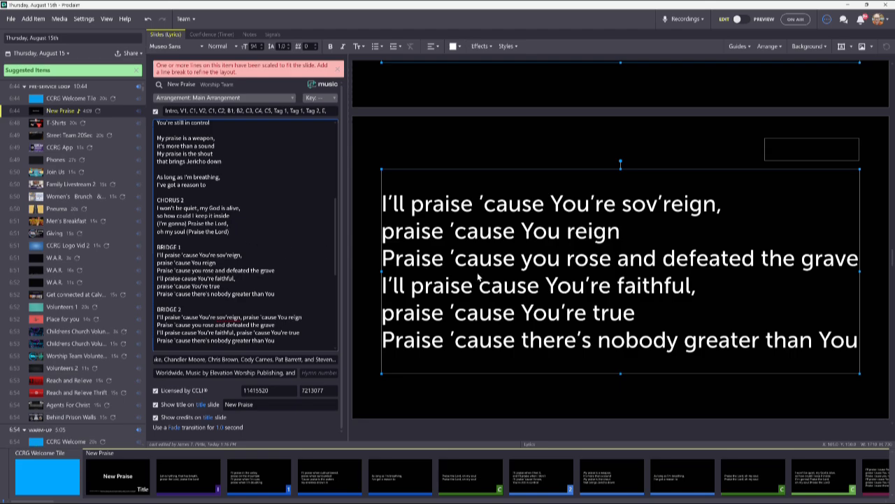
# Break Bridge 1 after "Praise 'cause you rose" and "Praise 'cause there's nobody", and insert a blank line after "and defeated the grave".
pyautogui.scroll(14, 478, 278)
pyautogui.scroll(-13, 478, 277)
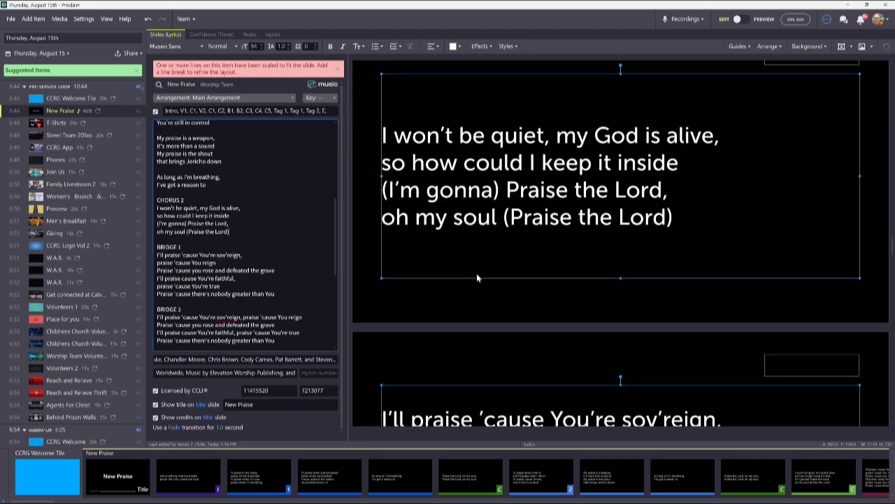
pyautogui.scroll(-2, 478, 278)
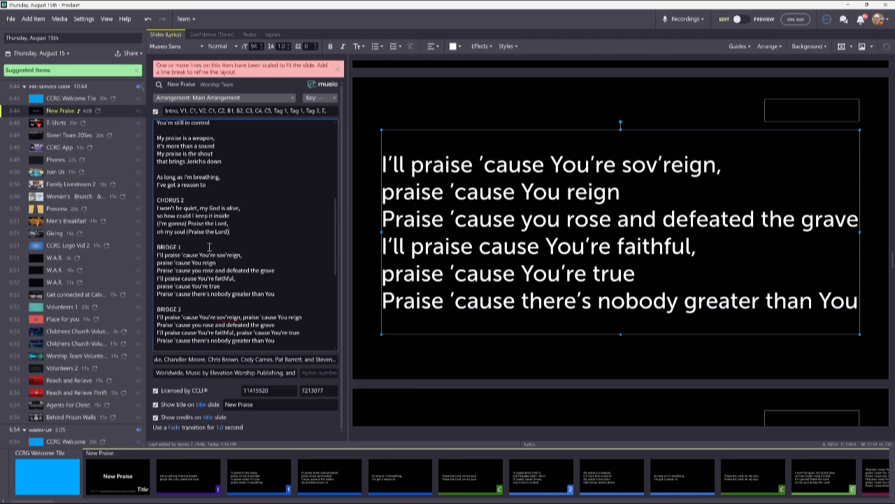
pyautogui.scroll(-1, 263, 254)
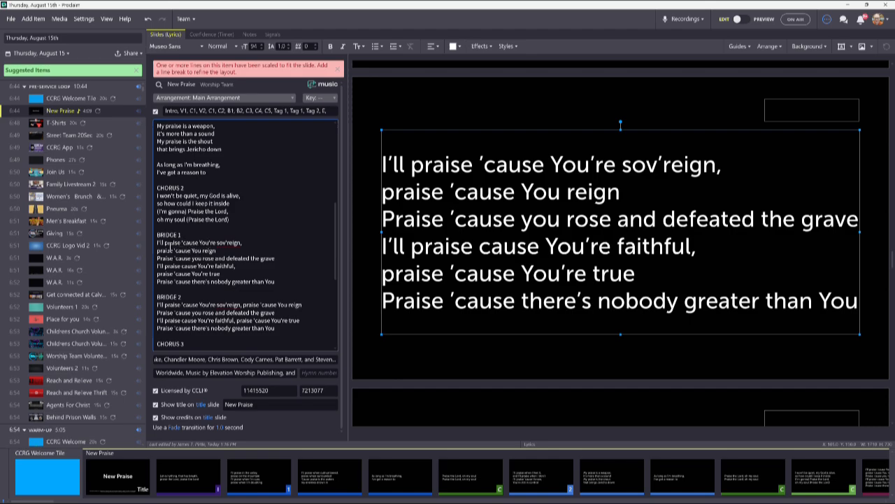
pyautogui.click(215, 258)
pyautogui.press('Delete')
pyautogui.write('a')
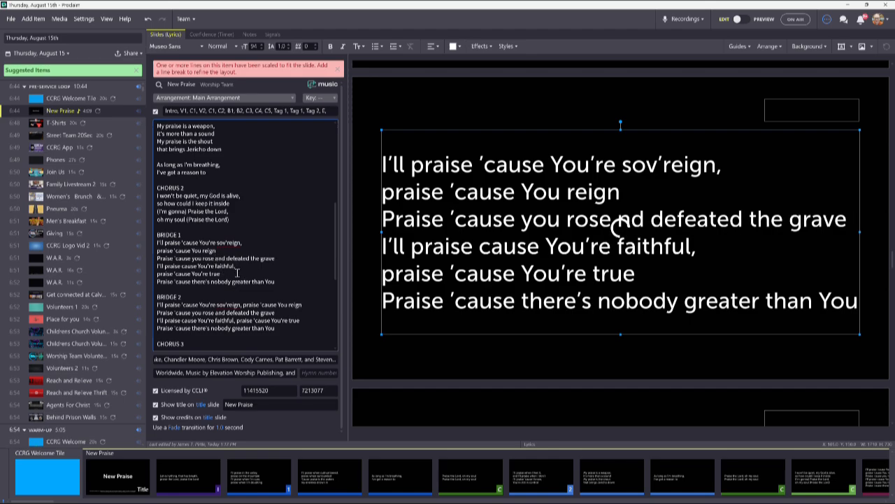
pyautogui.press('Return')
pyautogui.click(223, 267)
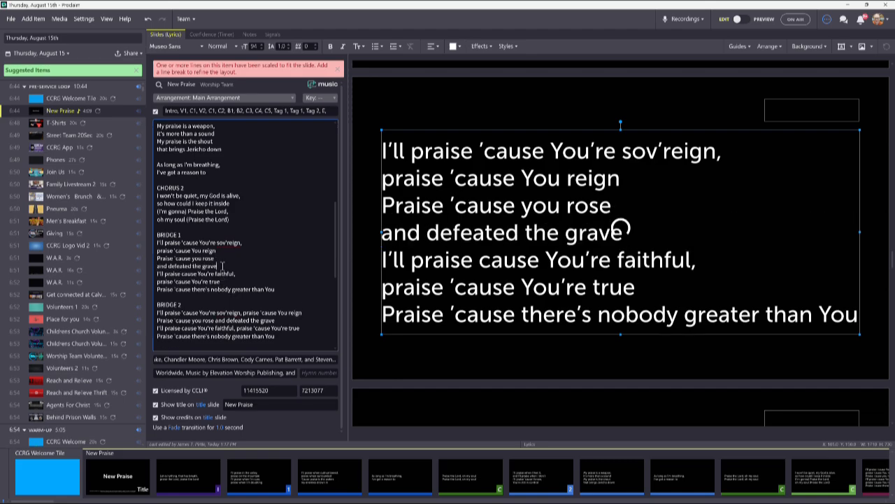
pyautogui.press('Return')
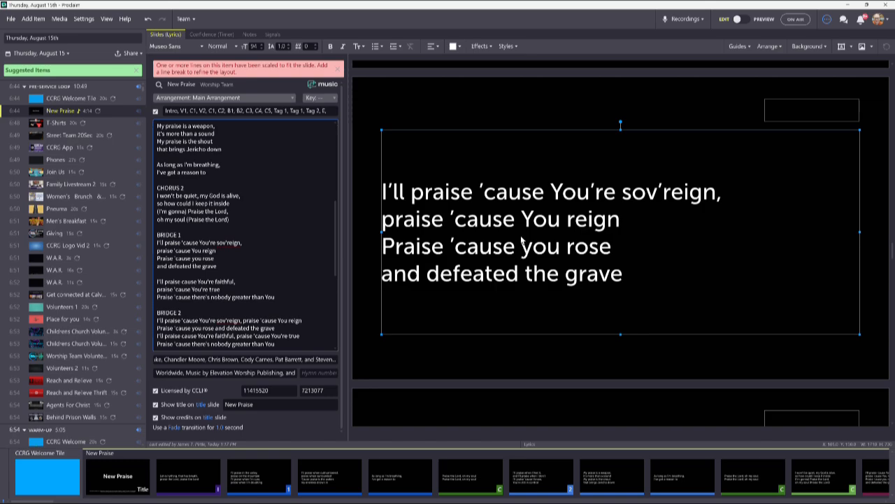
pyautogui.scroll(-5, 590, 231)
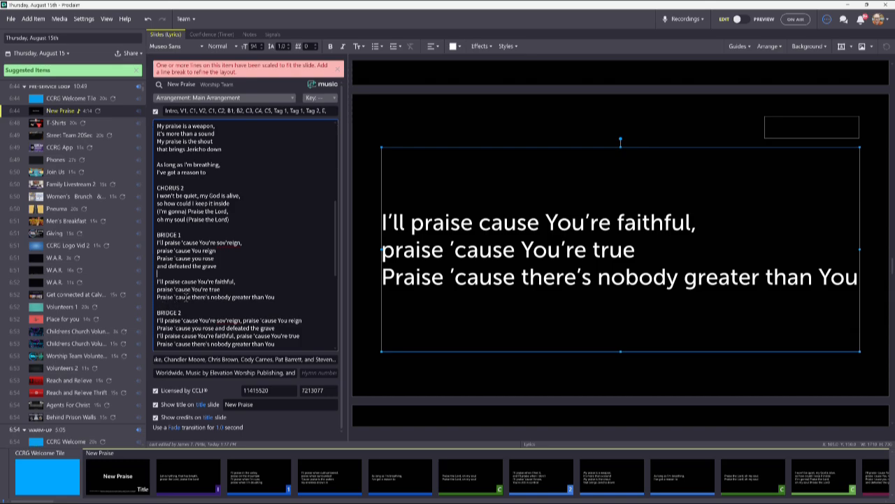
pyautogui.press('Return')
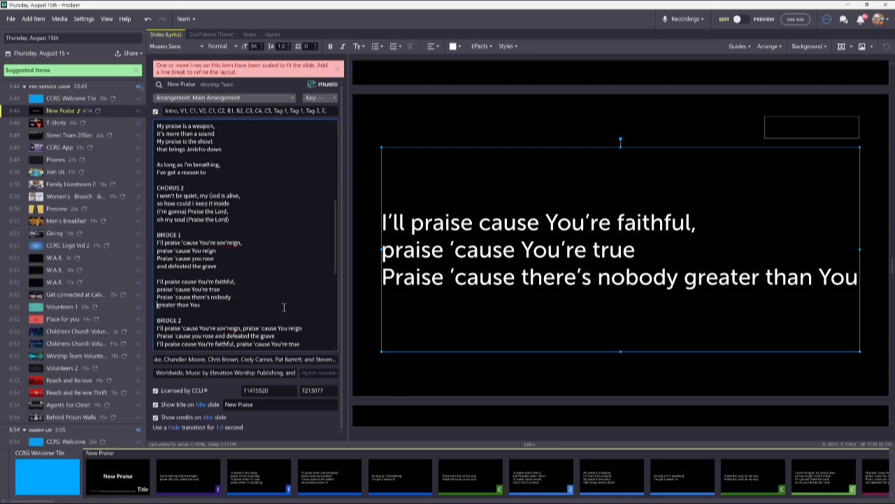
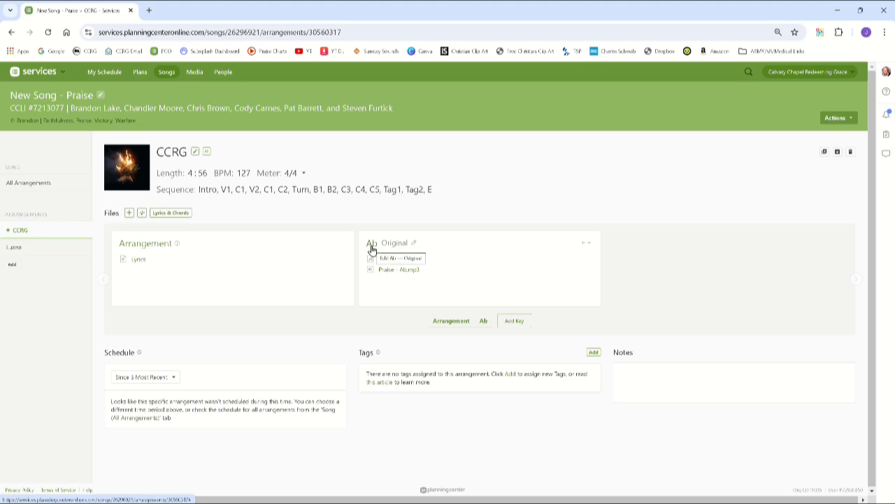
# Switch to Proclaim and set the key of New Praise's CCRG arrangement to Ab major.
pyautogui.hotkey('alt', 'Tab')
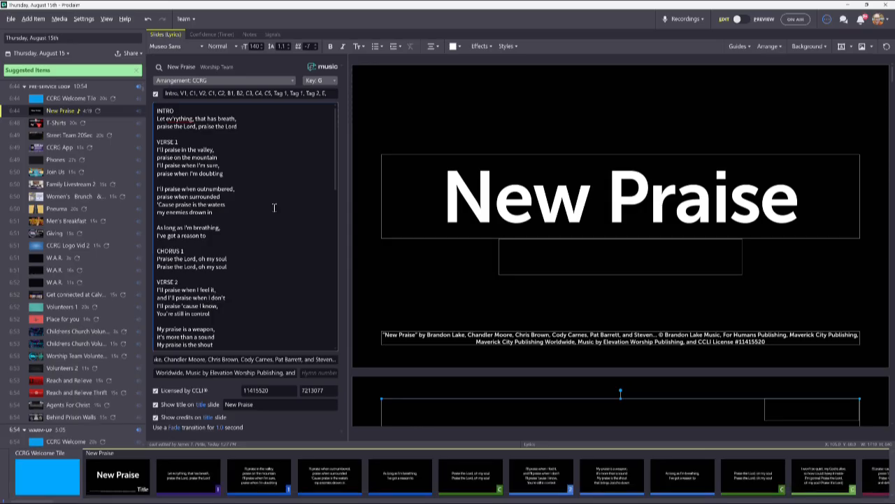
pyautogui.click(334, 81)
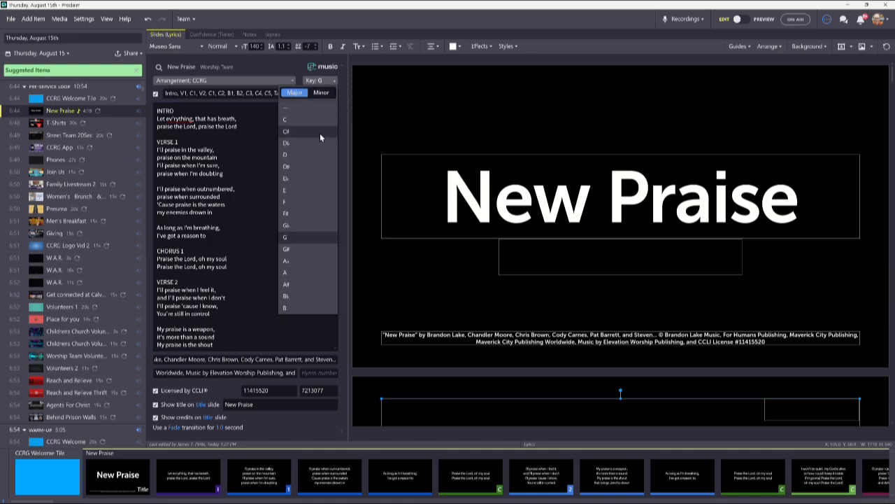
pyautogui.click(304, 260)
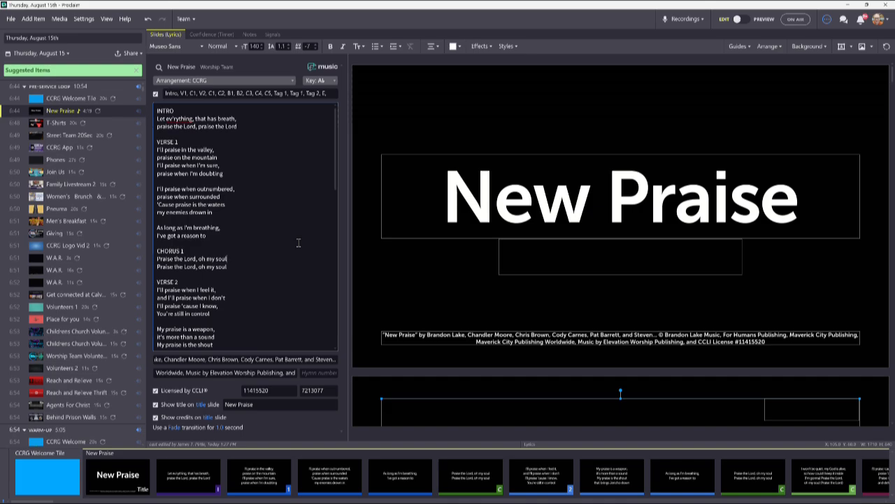
# Switch back to the song's CCRG arrangement page in Planning Center.
pyautogui.hotkey('alt', 'Tab')
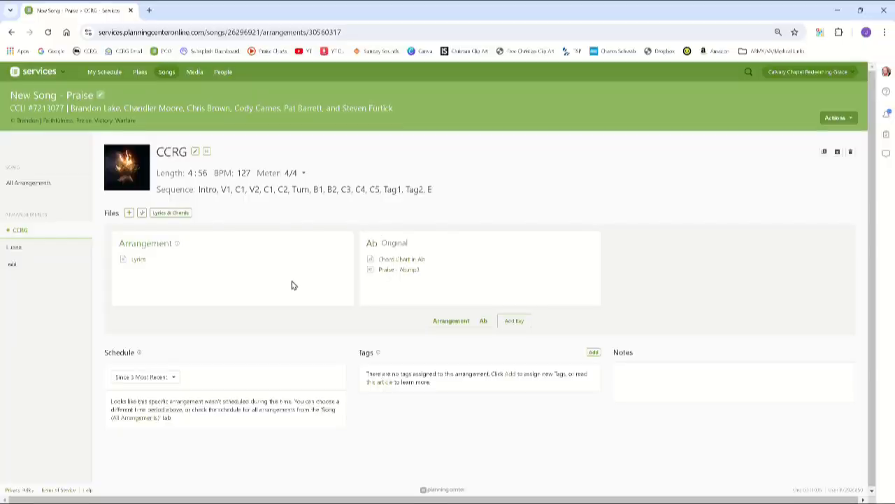
pyautogui.hotkey('alt', 'Tab')
pyautogui.hotkey('alt', 'Tab')
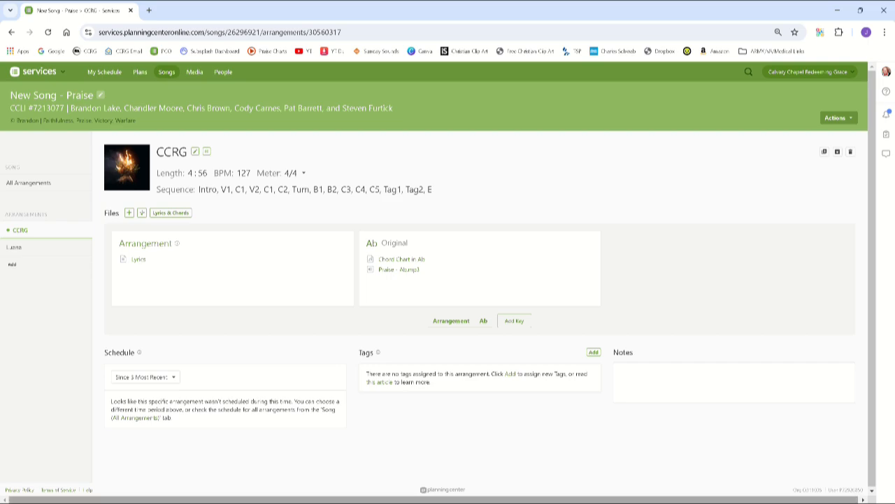
# Bring up New Praise in Proclaim, and return to the CCRG arrangement in the Chrome window.
pyautogui.press('super')
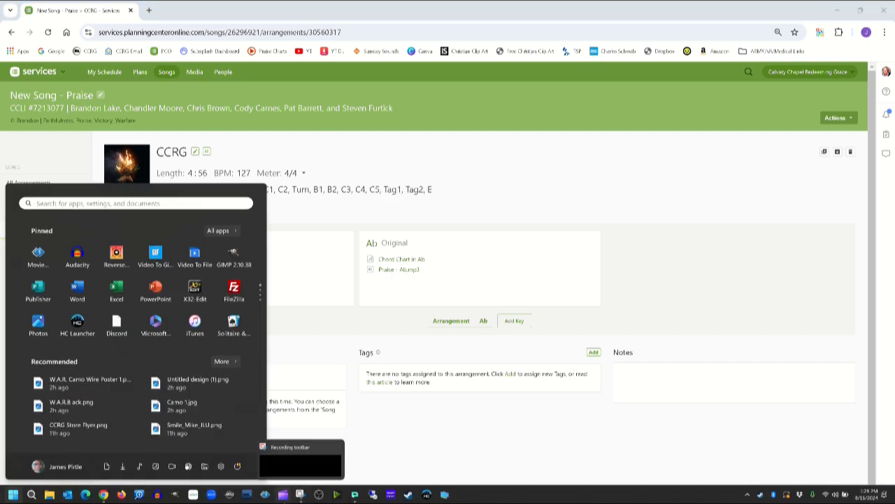
pyautogui.moveTo(307, 498)
pyautogui.click(354, 494)
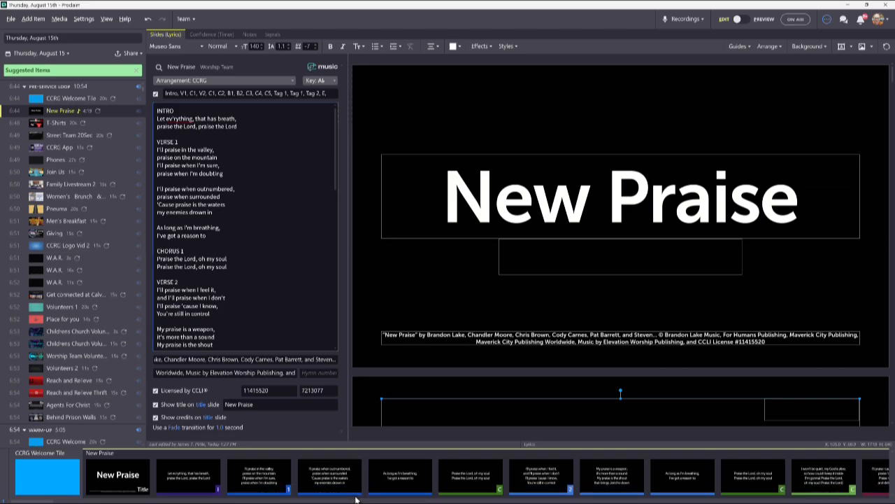
pyautogui.press('super')
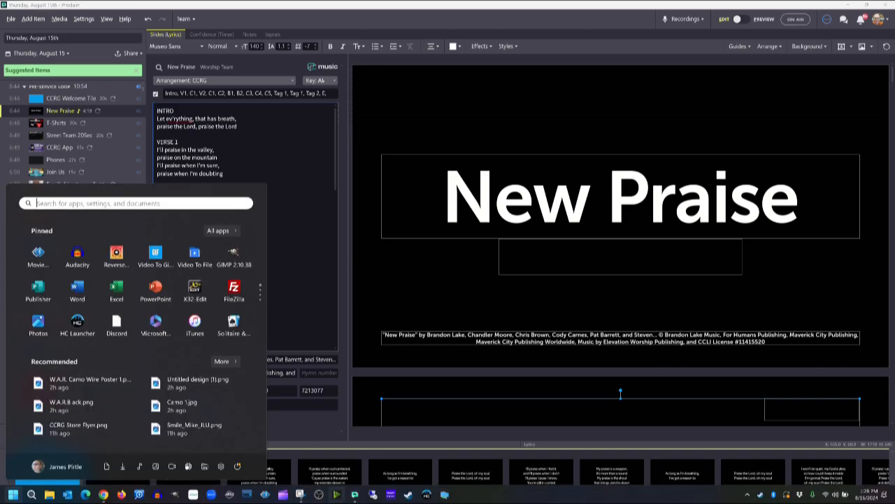
pyautogui.click(103, 495)
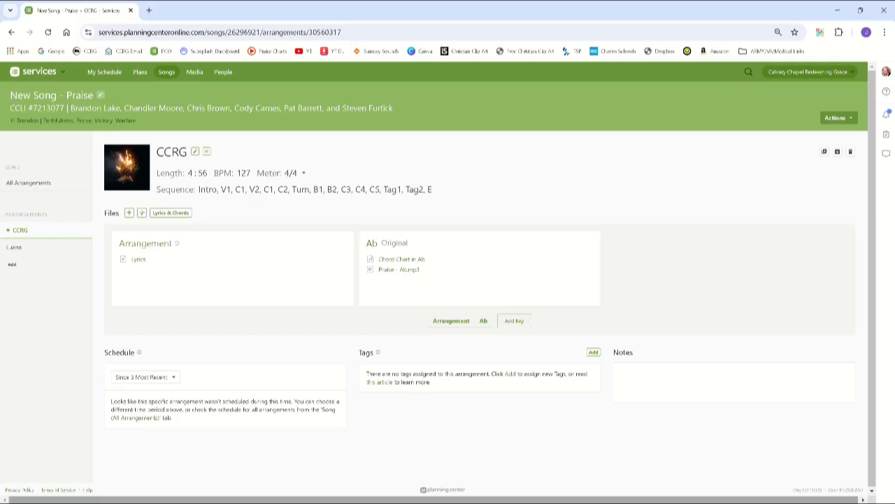
pyautogui.press('super')
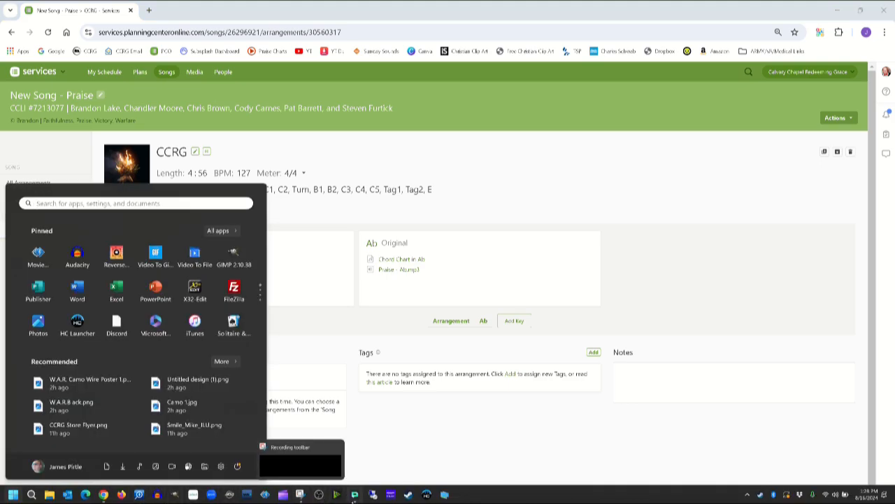
pyautogui.moveTo(357, 498)
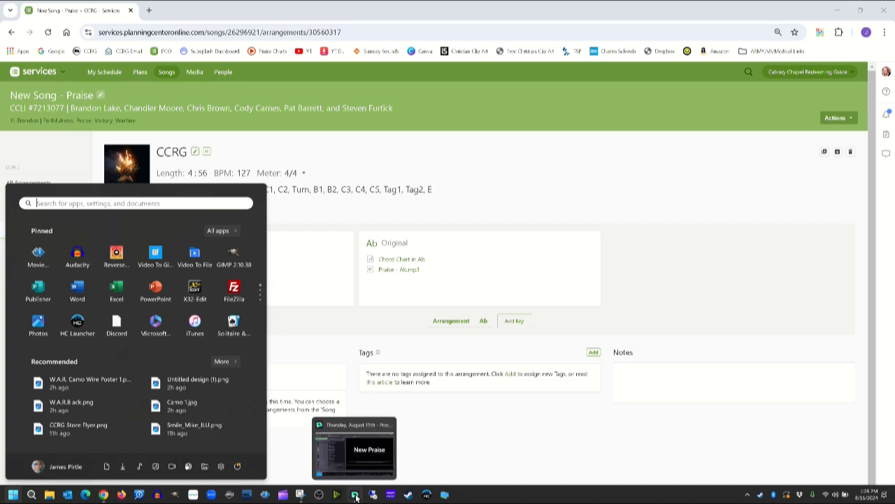
pyautogui.moveTo(299, 497)
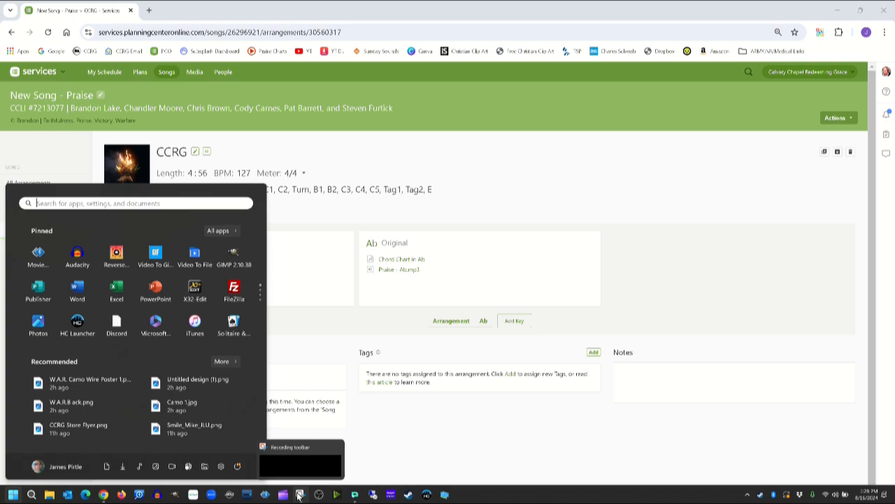
pyautogui.moveTo(104, 495)
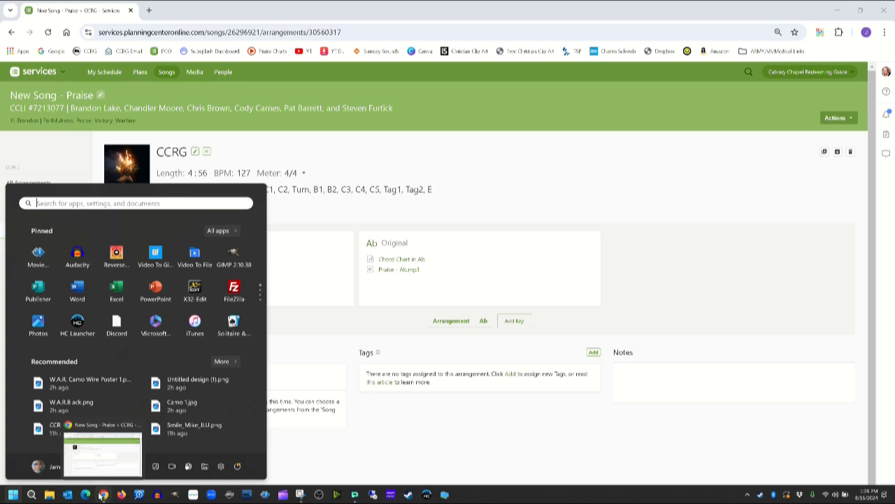
# Switch to Proclaim and browse background media for New Praise, narrowing the song results to the Video media type.
pyautogui.click(356, 496)
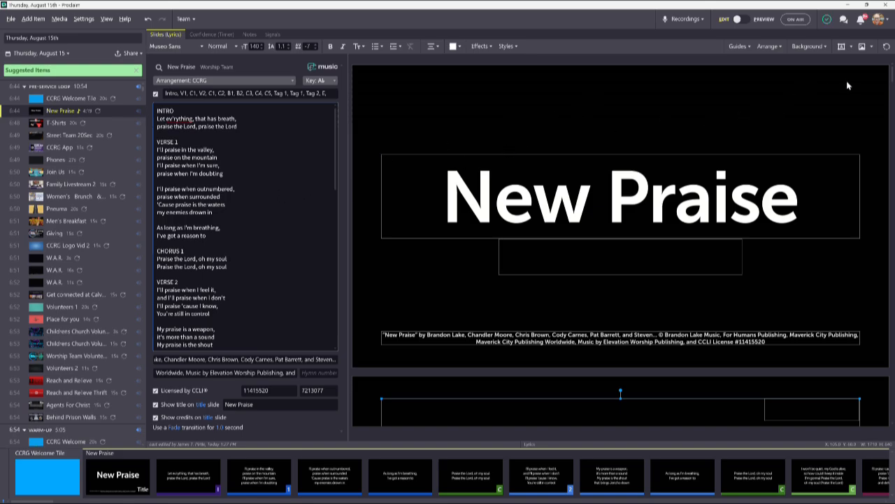
pyautogui.click(805, 47)
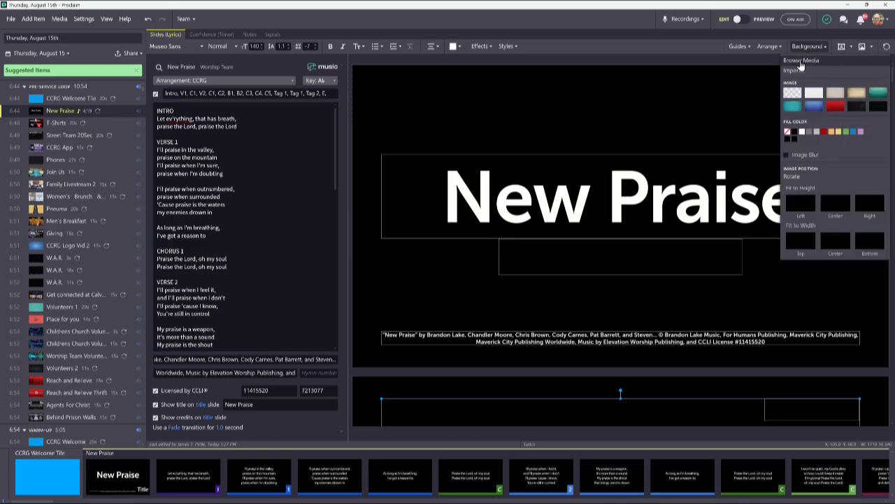
pyautogui.click(801, 62)
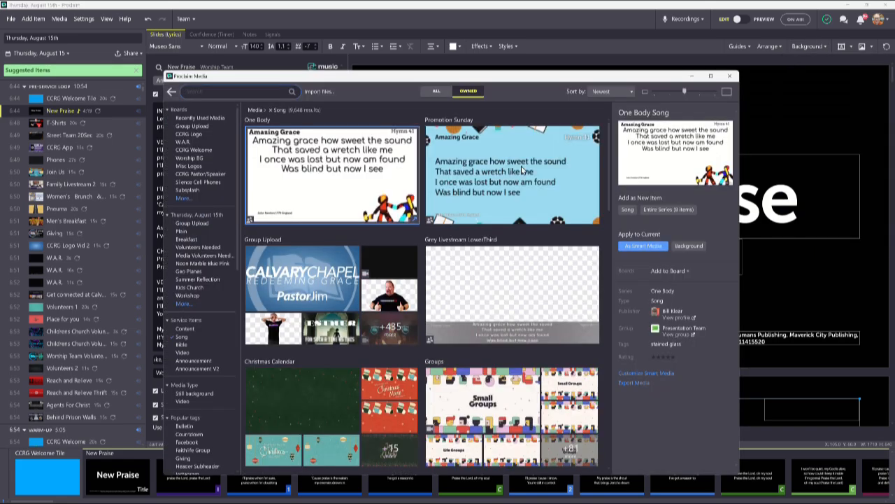
pyautogui.scroll(-3, 435, 253)
pyautogui.scroll(3, 436, 252)
pyautogui.click(181, 402)
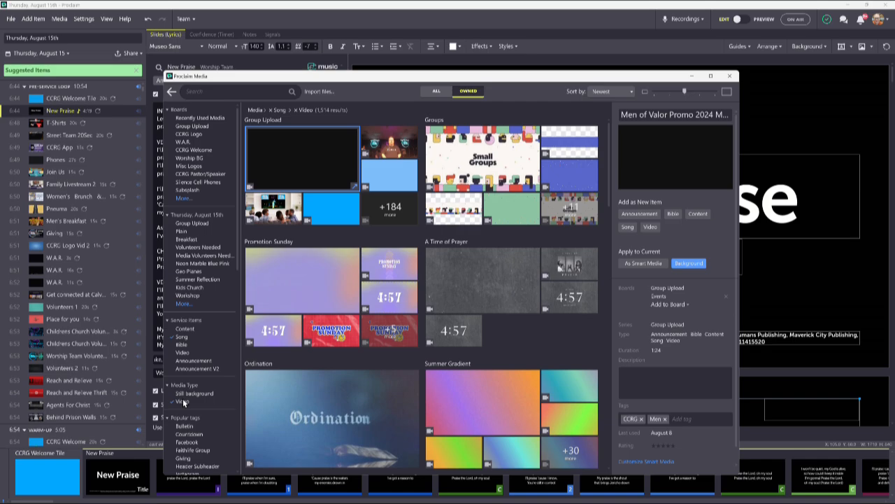
# Try out the service item filters on the video results, from Content through Announcement V2, and return to Song only.
pyautogui.click(181, 337)
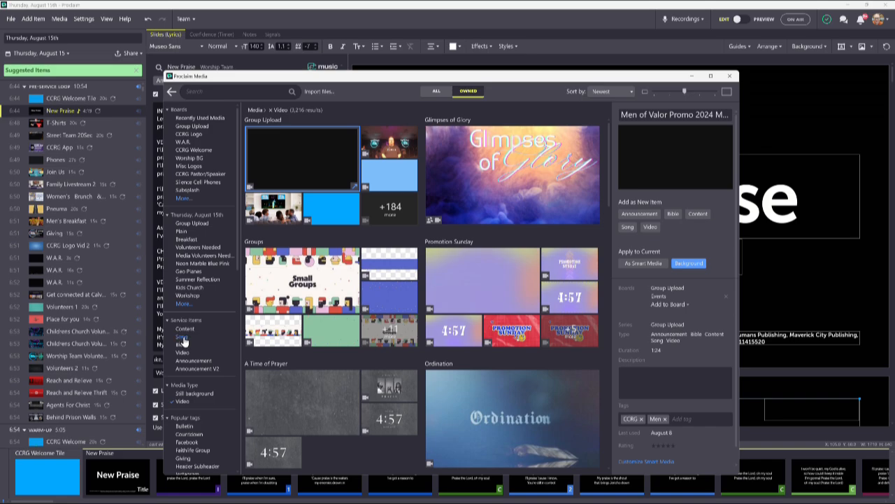
pyautogui.click(183, 338)
pyautogui.click(184, 330)
pyautogui.click(182, 346)
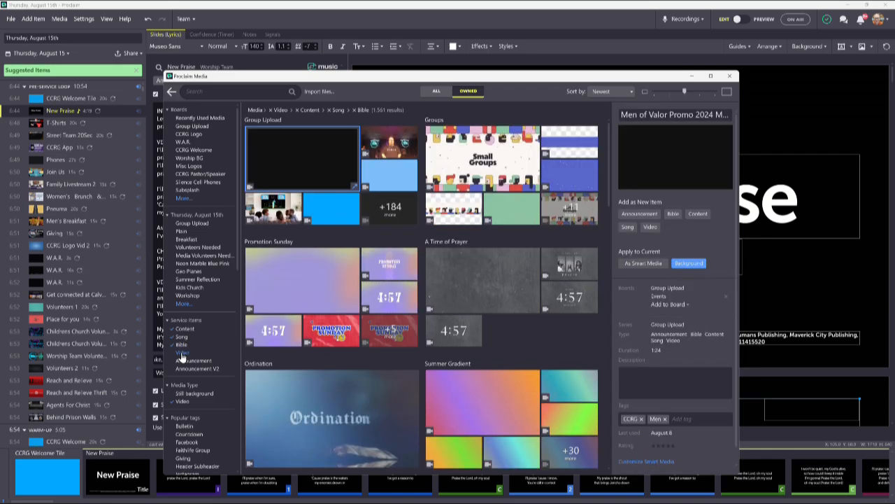
pyautogui.click(182, 354)
pyautogui.click(184, 361)
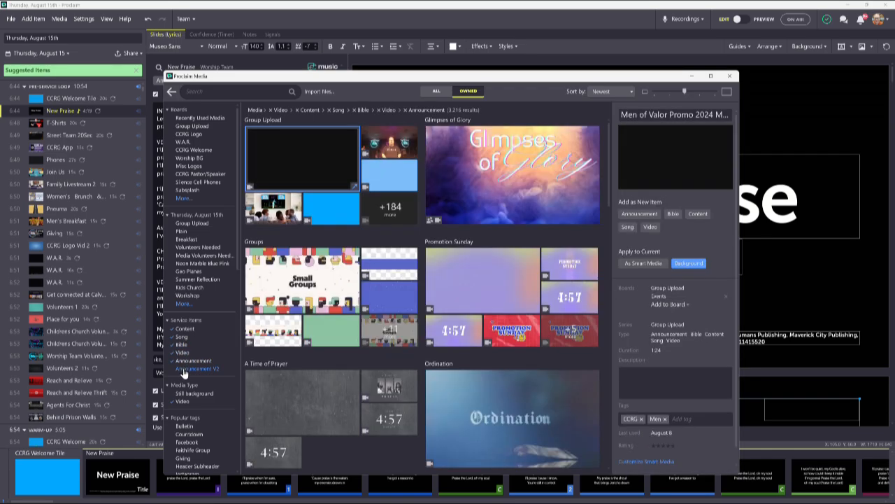
pyautogui.click(183, 370)
pyautogui.click(181, 330)
pyautogui.click(181, 338)
pyautogui.click(181, 347)
pyautogui.click(181, 353)
pyautogui.click(181, 360)
pyautogui.click(181, 369)
pyautogui.click(181, 337)
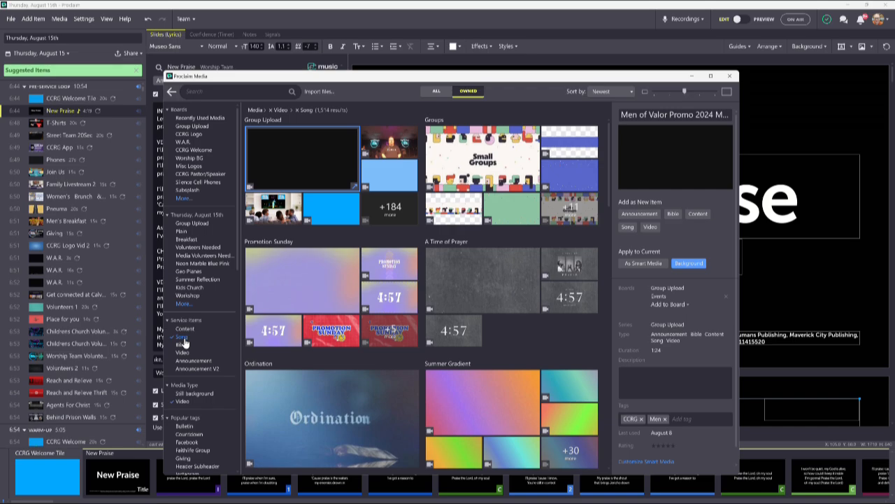
# Search the media library for "praise" and apply the Psalm 96 A New Song video as the song's background.
pyautogui.click(231, 91)
pyautogui.write('praise')
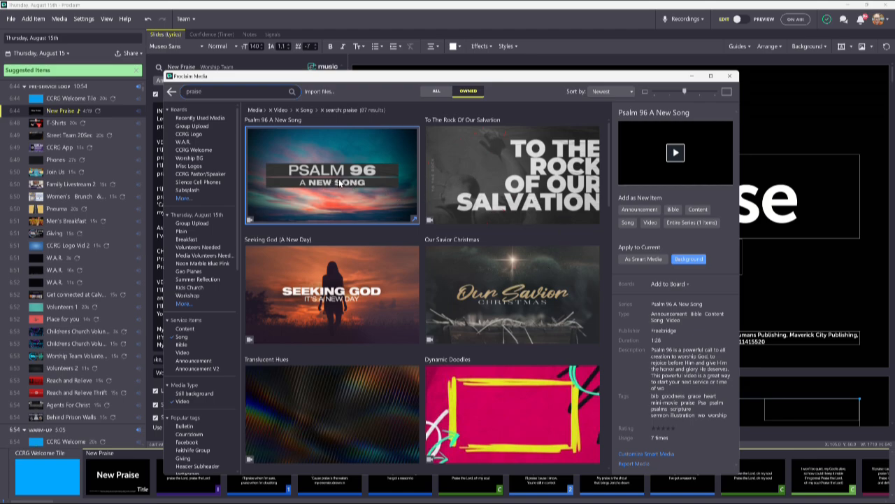
pyautogui.click(688, 259)
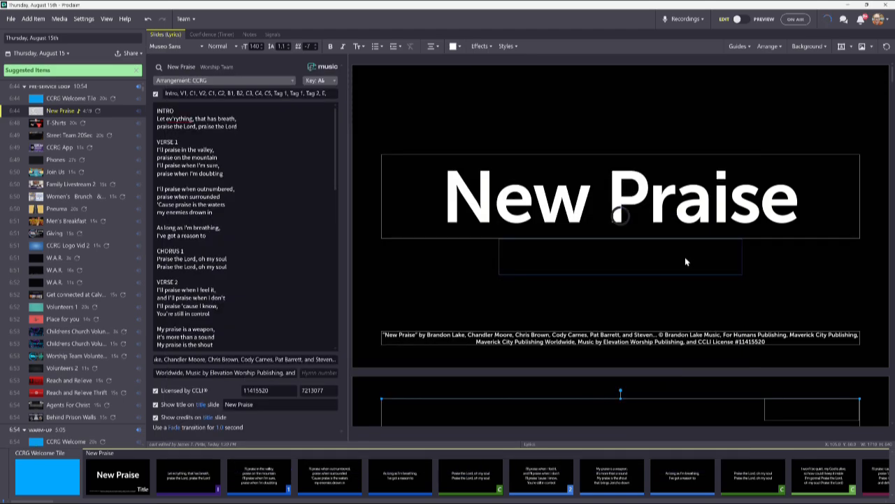
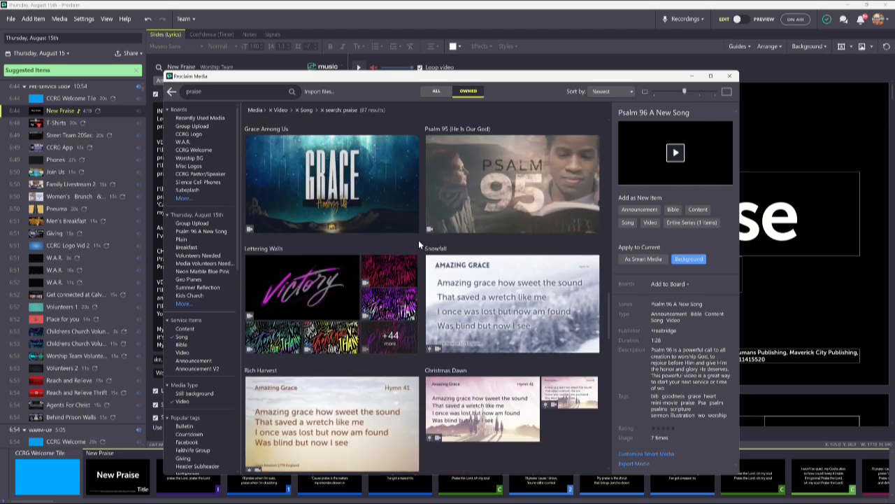
# Apply the "praise iridescent" video from the Lettering Walls series as New Praise's background, and preview its motion on the title slide.
pyautogui.click(390, 337)
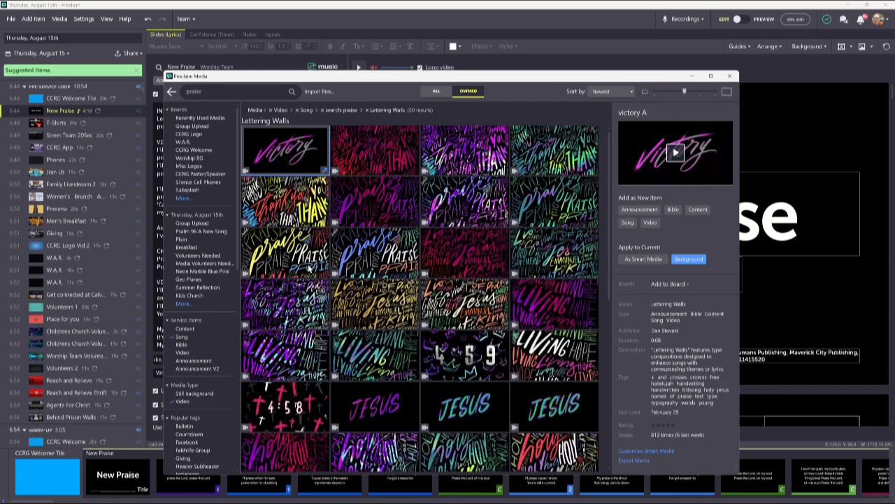
pyautogui.click(560, 205)
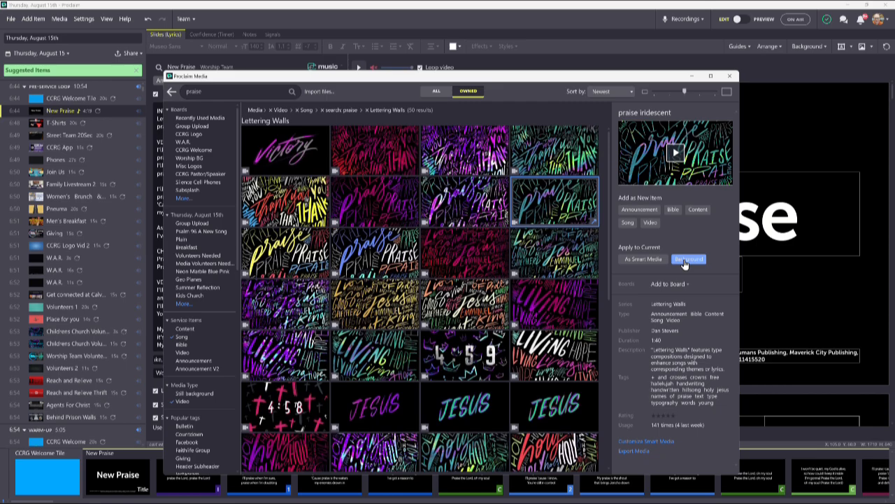
pyautogui.click(687, 259)
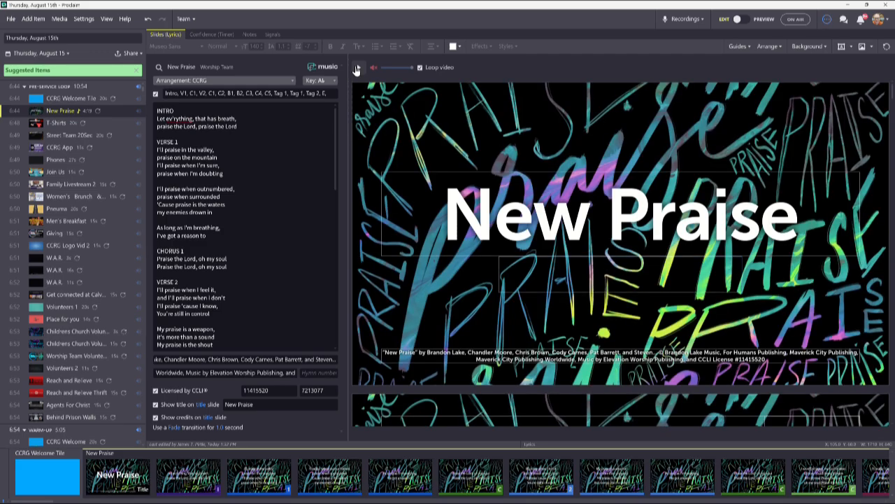
pyautogui.click(360, 68)
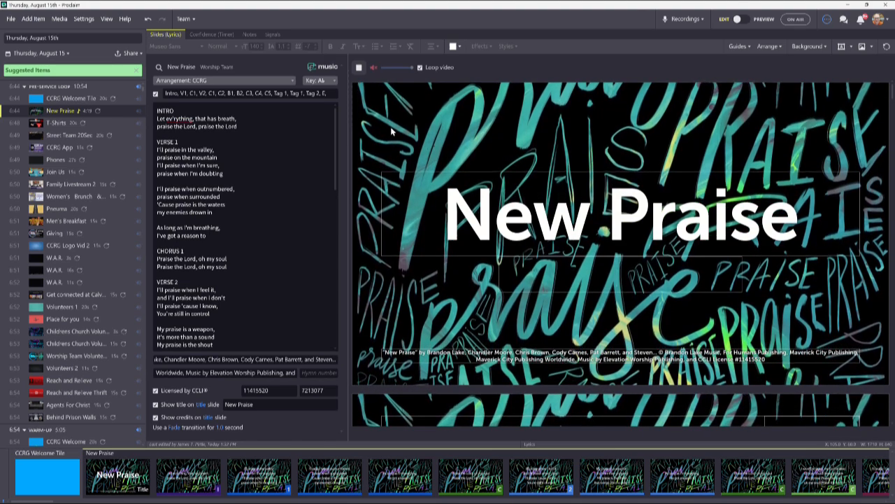
pyautogui.click(359, 69)
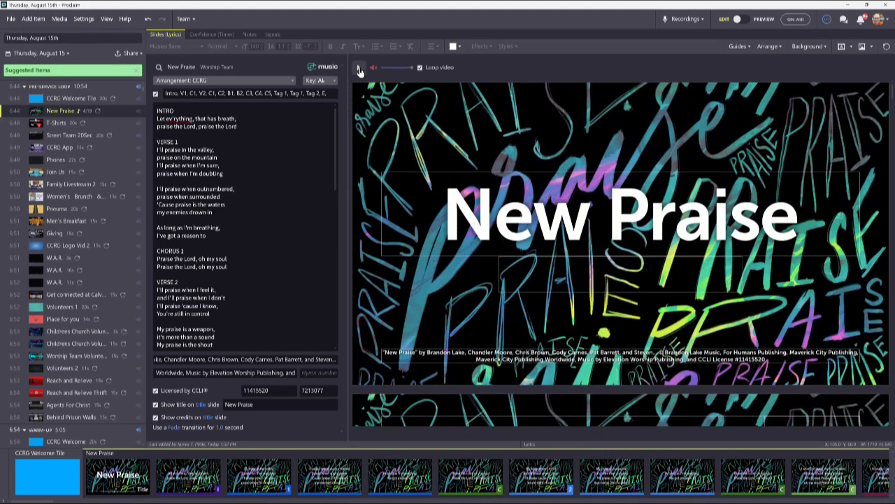
# Look through the available custom and default fonts for the title text on the New Praise title slide.
pyautogui.click(550, 224)
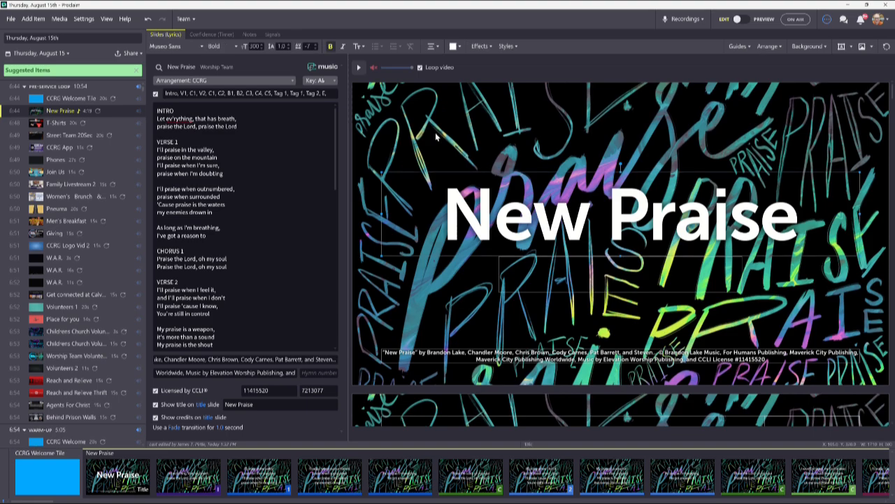
pyautogui.click(170, 46)
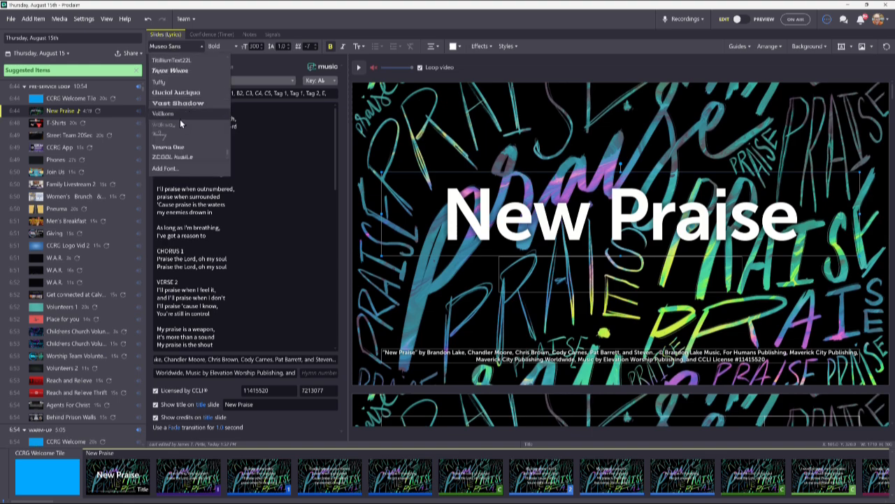
pyautogui.scroll(15, 188, 106)
pyautogui.scroll(5, 189, 95)
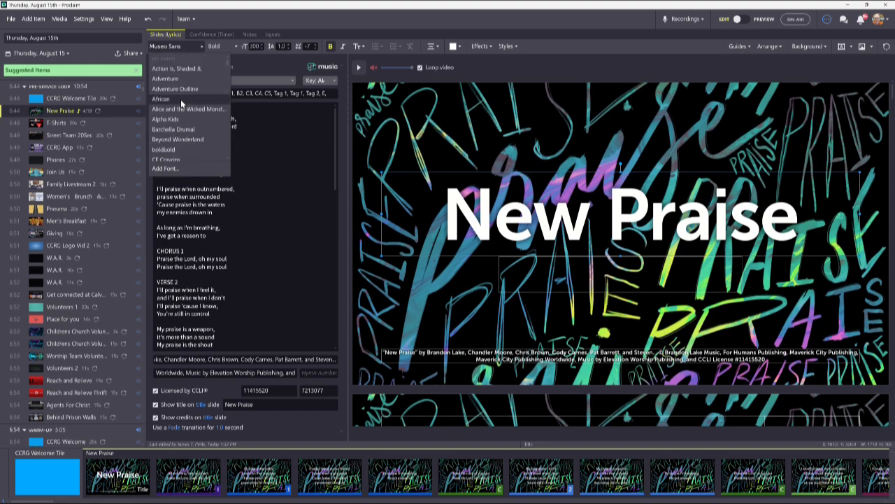
pyautogui.scroll(-8, 183, 92)
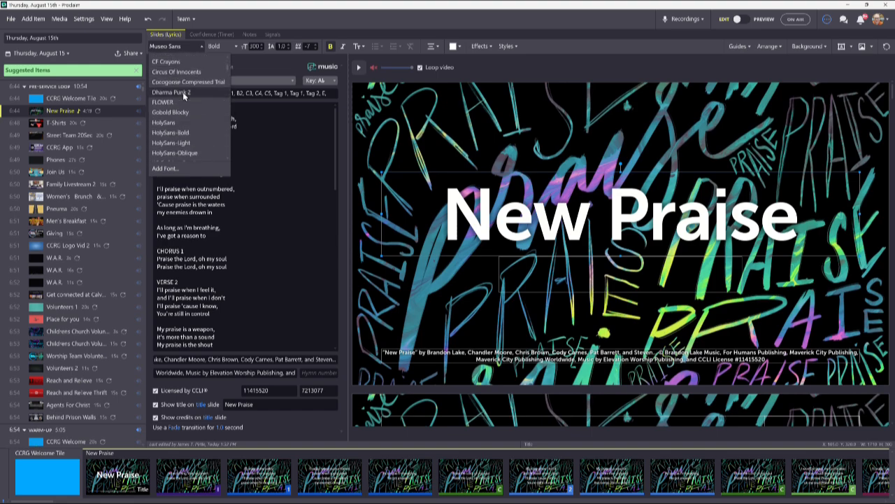
pyautogui.scroll(8, 182, 92)
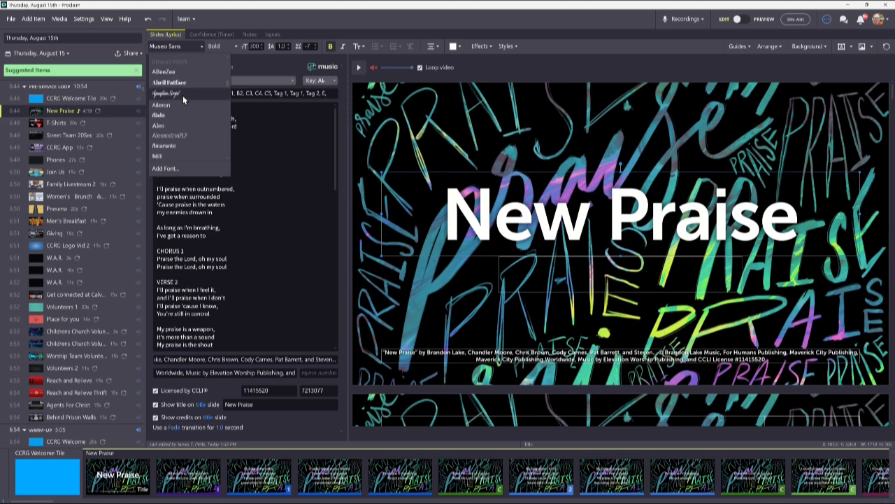
pyautogui.scroll(-4, 184, 98)
pyautogui.scroll(-3, 187, 105)
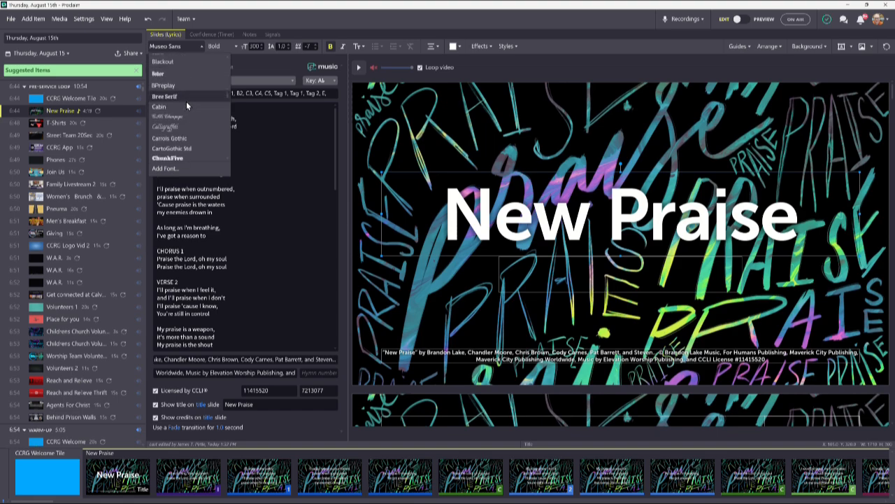
pyautogui.scroll(-2, 186, 105)
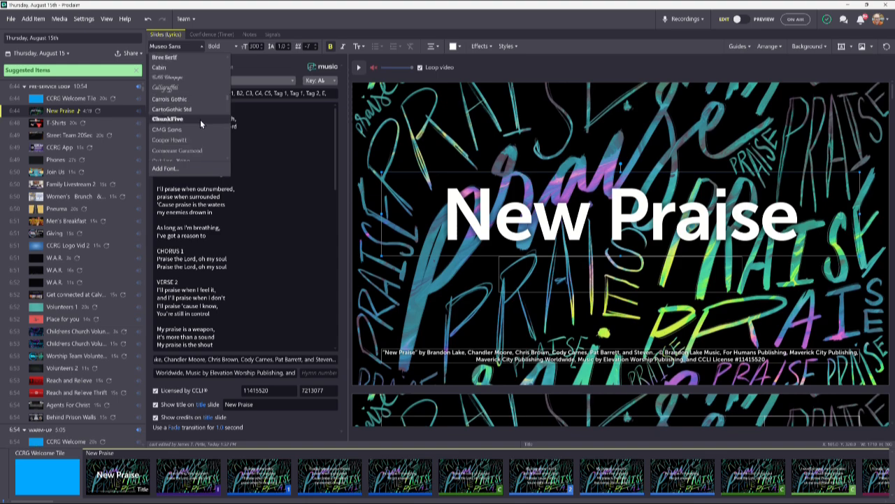
pyautogui.scroll(-2, 200, 120)
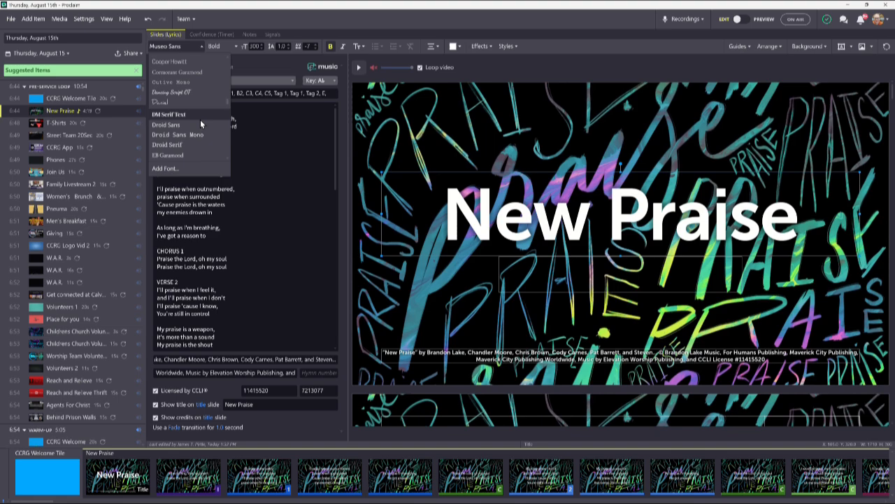
pyautogui.scroll(-2, 200, 119)
pyautogui.scroll(-4, 201, 120)
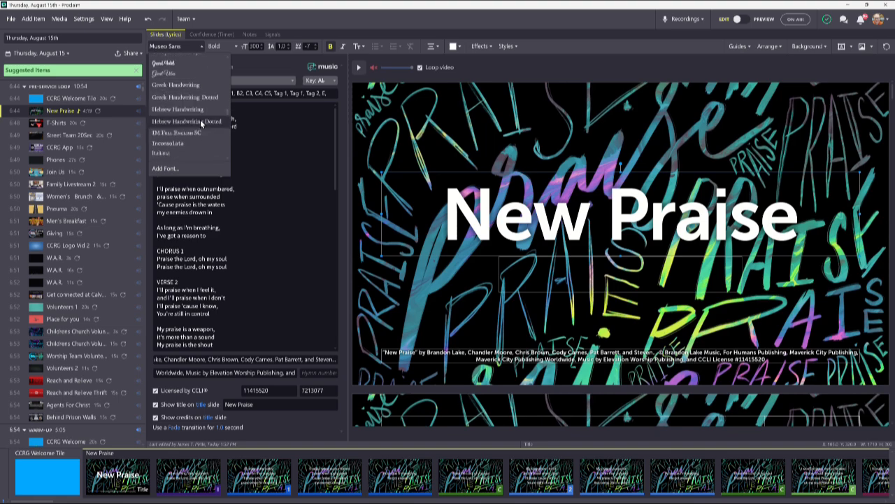
pyautogui.scroll(-2, 200, 120)
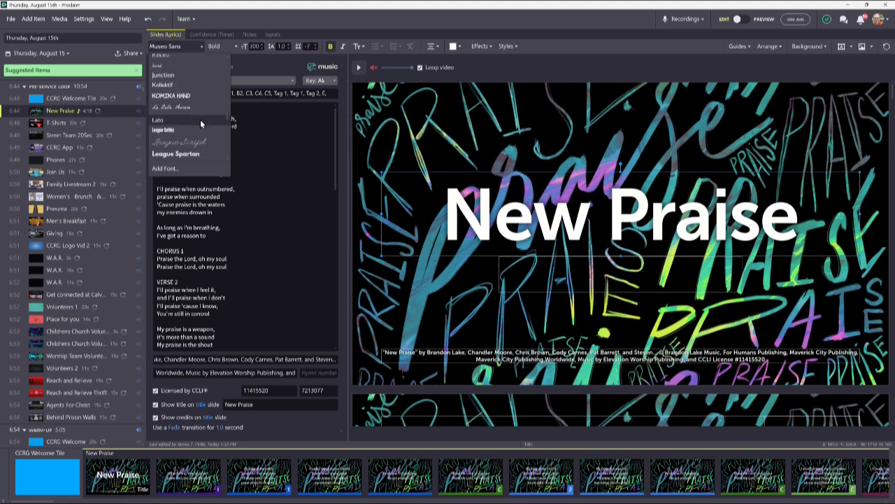
pyautogui.scroll(-2, 200, 119)
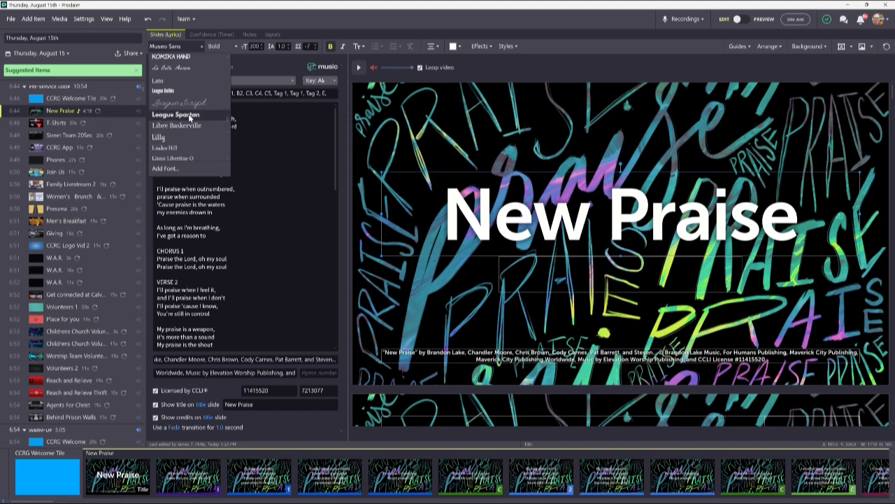
pyautogui.scroll(-3, 189, 116)
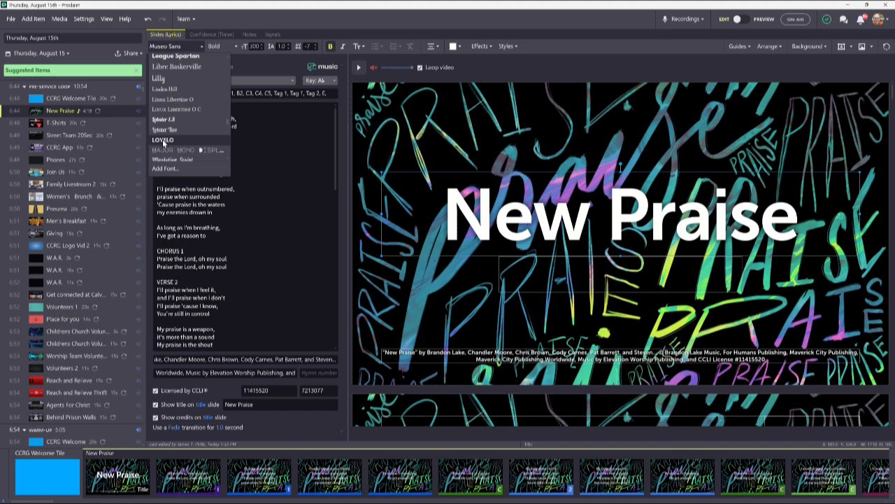
pyautogui.scroll(-3, 191, 132)
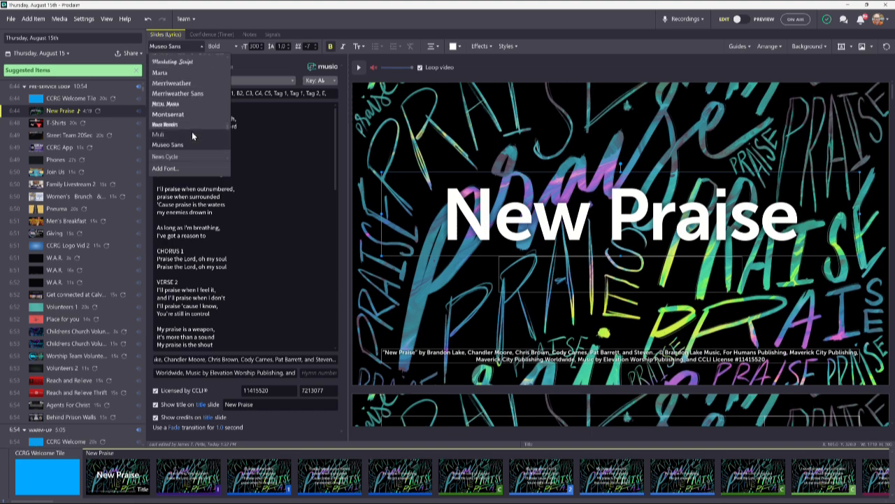
pyautogui.scroll(-5, 191, 131)
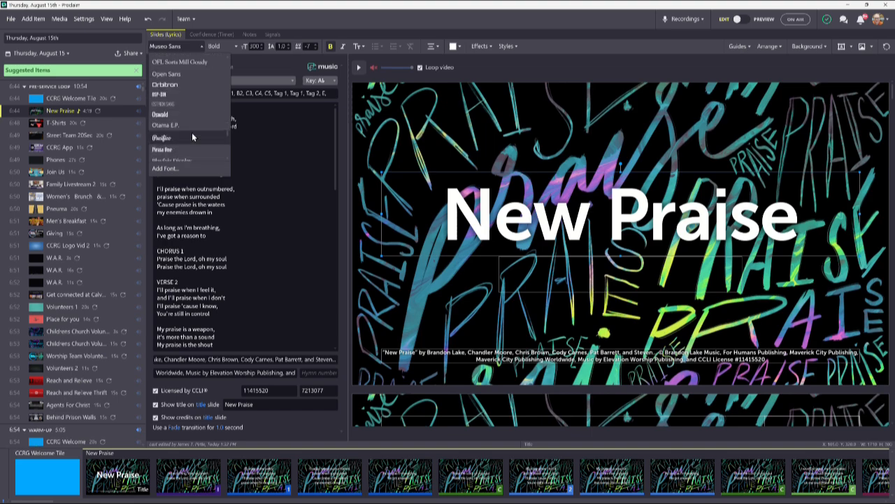
pyautogui.scroll(-3, 192, 132)
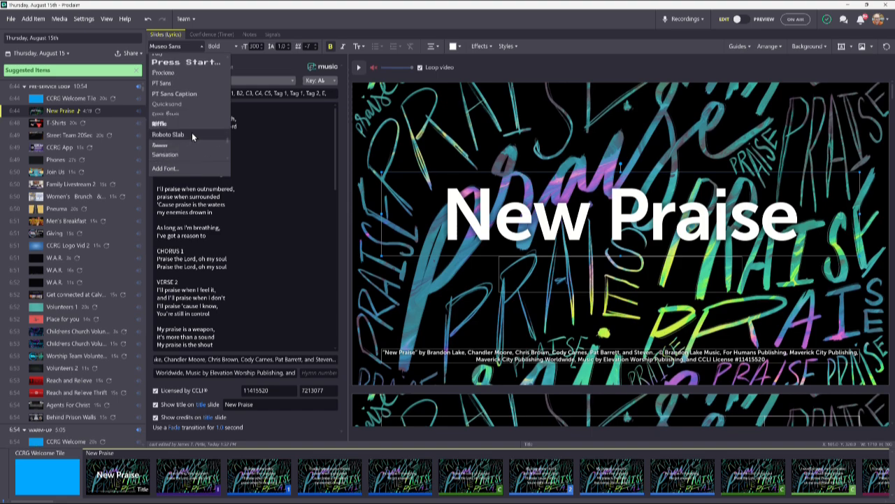
pyautogui.scroll(-3, 192, 133)
pyautogui.scroll(-3, 192, 138)
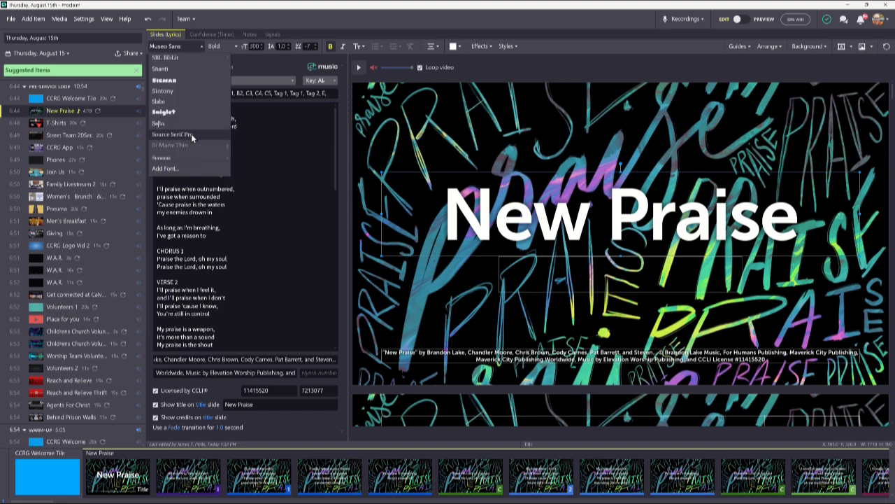
pyautogui.scroll(-3, 191, 137)
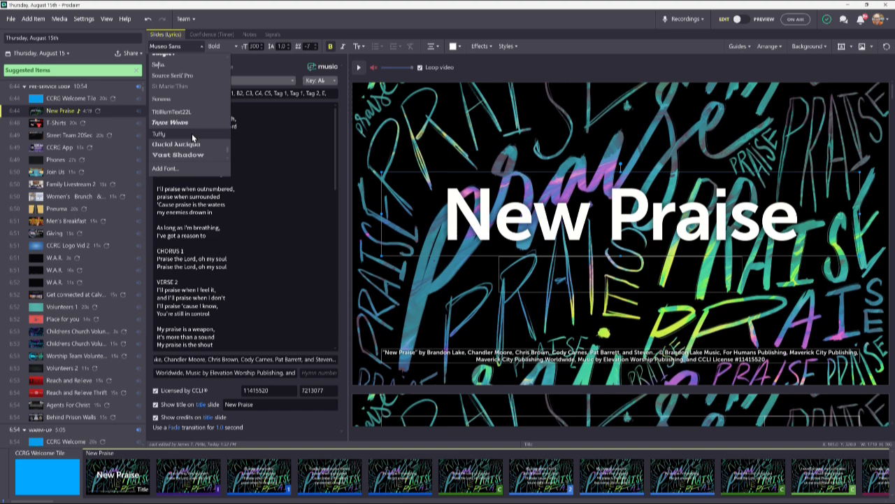
pyautogui.scroll(6, 192, 134)
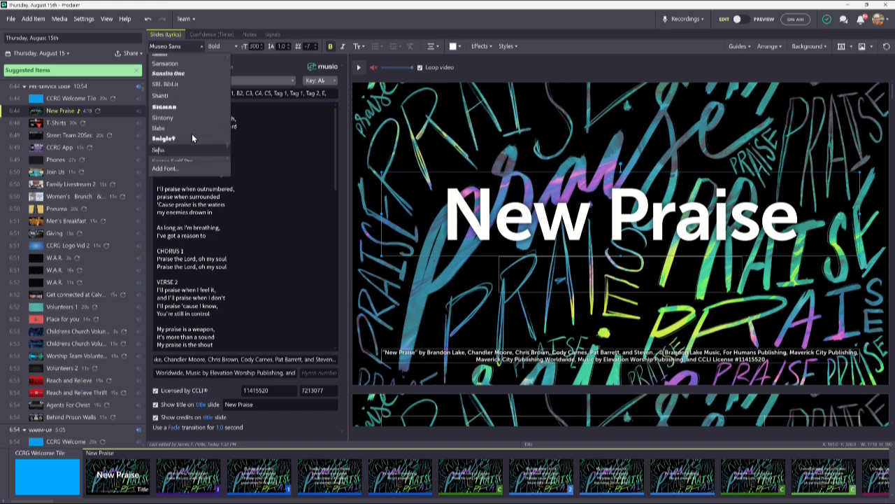
pyautogui.scroll(10, 192, 133)
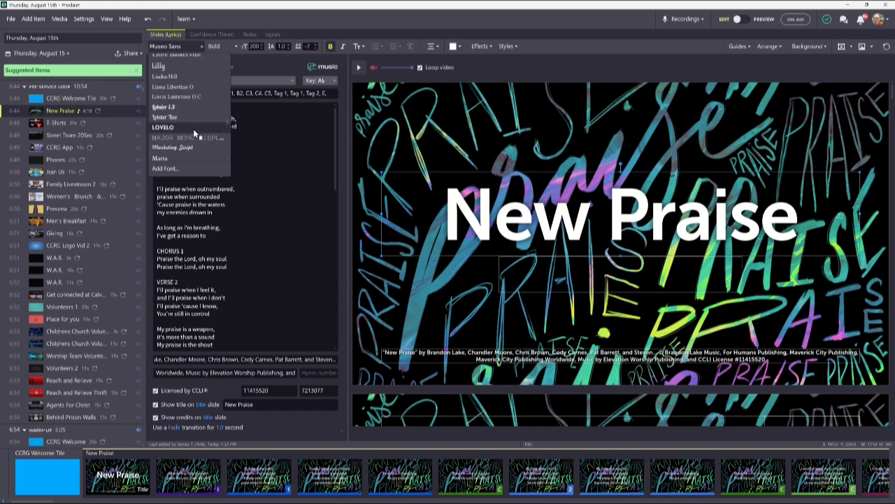
# Set the New Praise title's font to Lovelo and preview it over the moving video background.
pyautogui.click(189, 127)
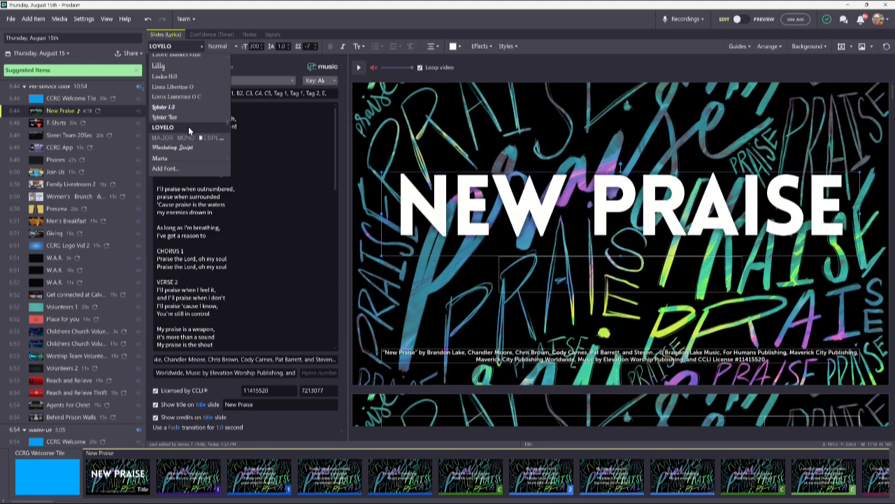
pyautogui.click(547, 213)
pyautogui.click(361, 70)
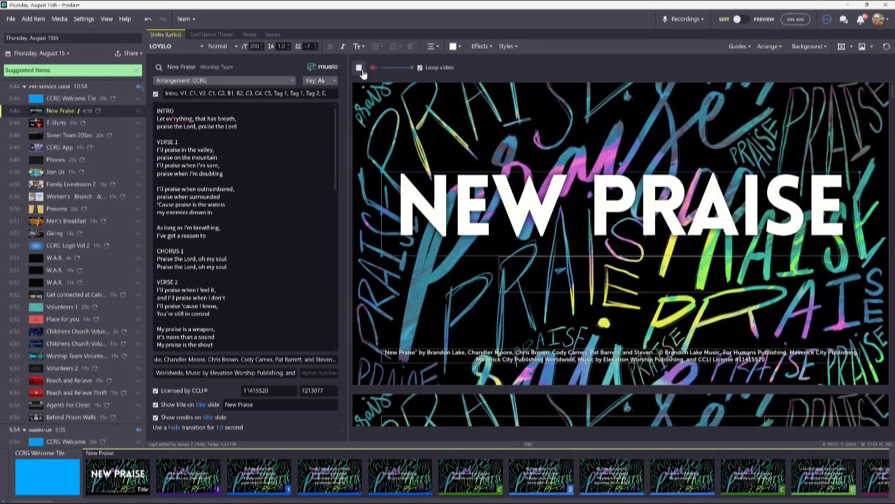
pyautogui.click(361, 72)
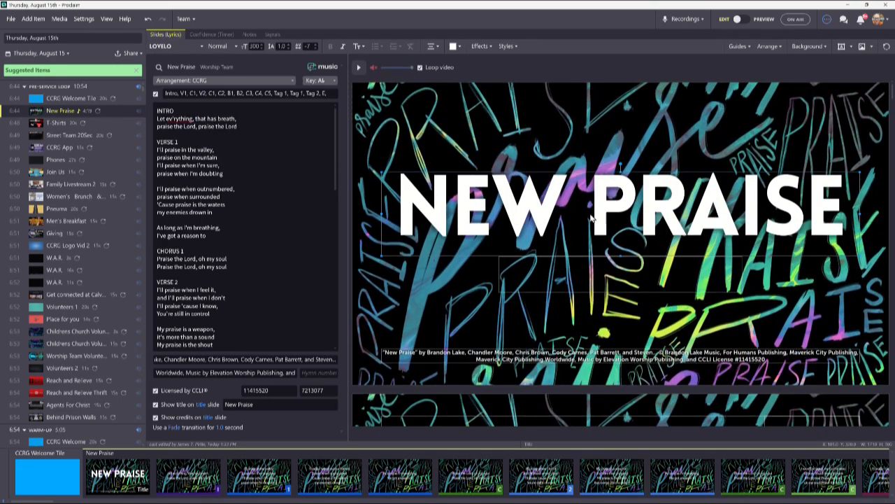
# Set the font of New Praise's lyrics to Lovelo on the lyric slides.
pyautogui.scroll(-2, 572, 222)
pyautogui.scroll(-2, 572, 223)
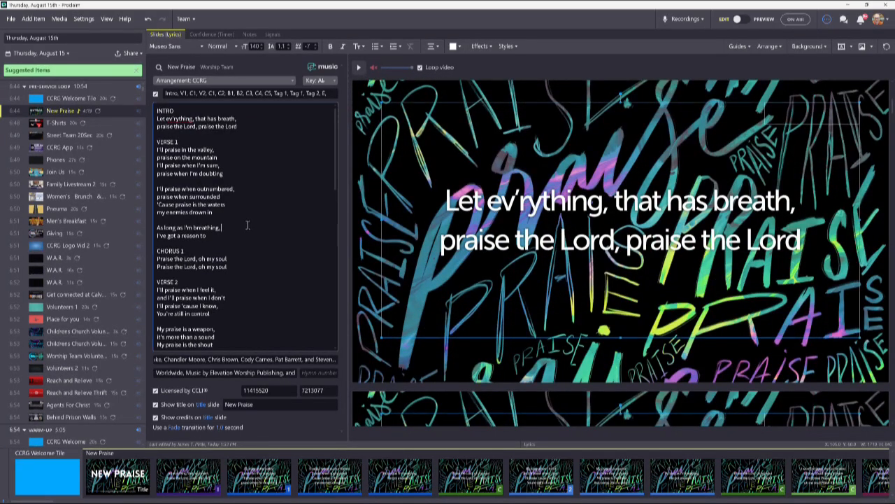
pyautogui.click(170, 46)
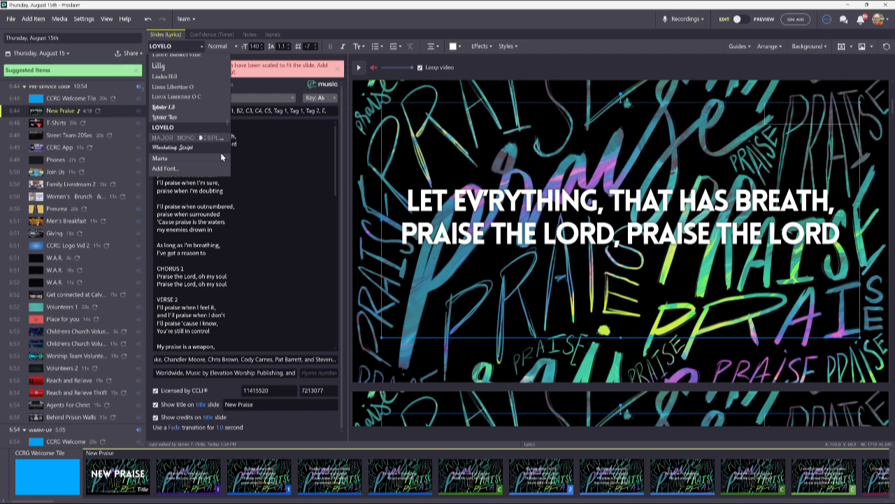
pyautogui.click(502, 233)
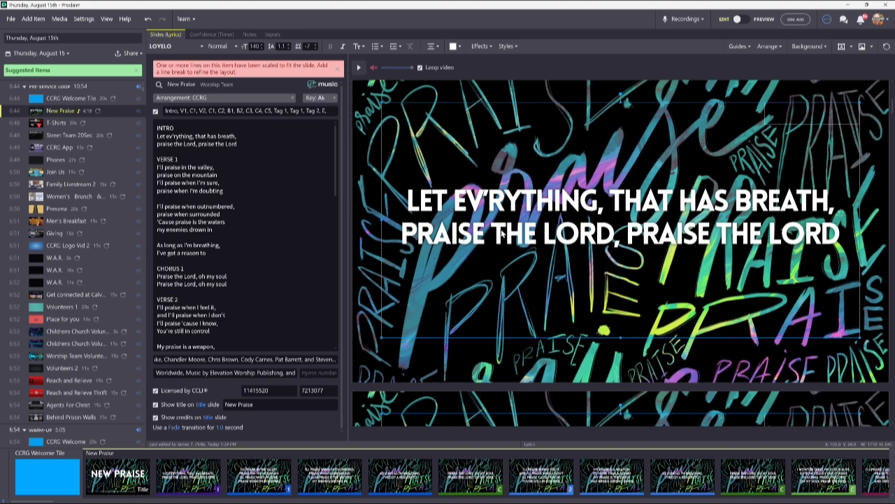
# Reduce the text size of the Lovelo lyrics to 130.
pyautogui.click(260, 48)
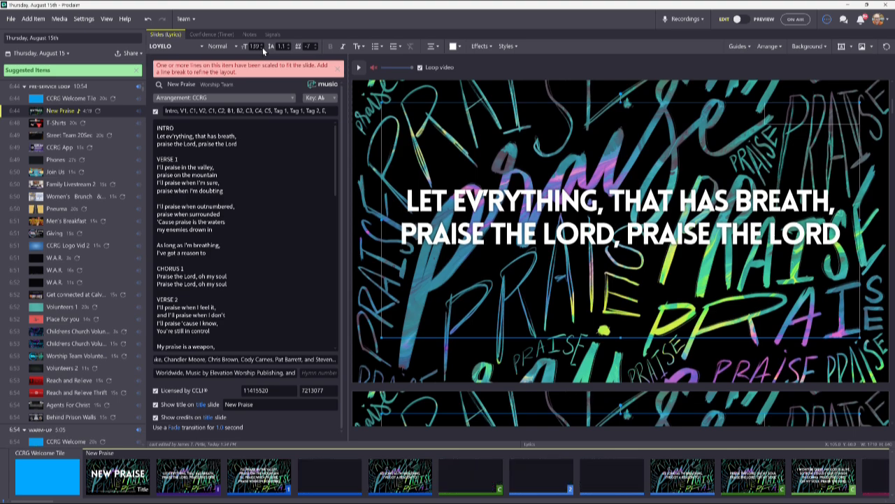
pyautogui.click(262, 48)
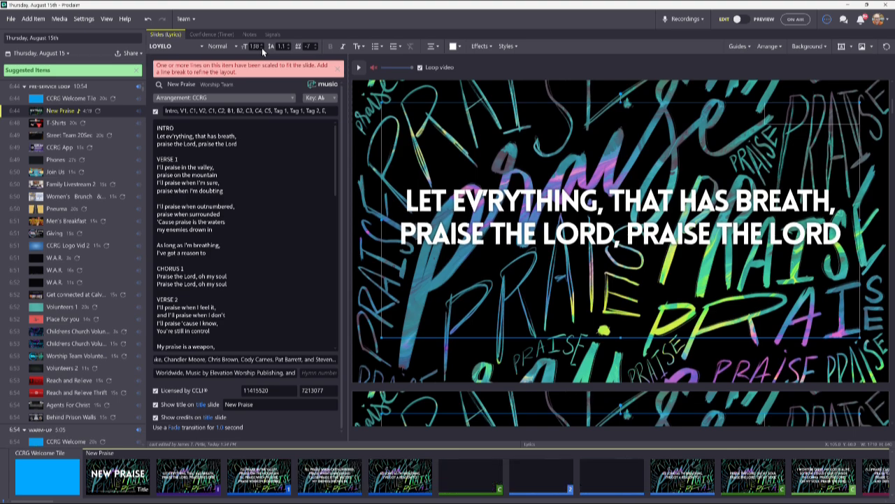
pyautogui.click(262, 48)
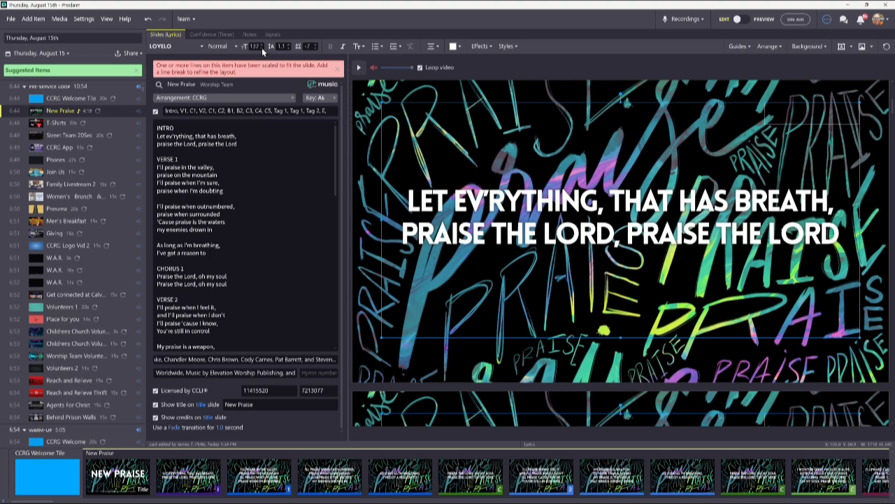
pyautogui.click(262, 47)
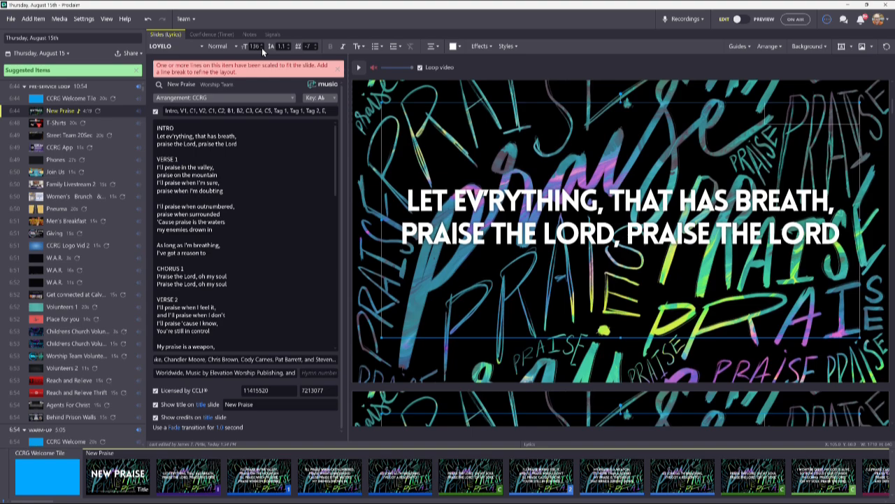
pyautogui.click(262, 48)
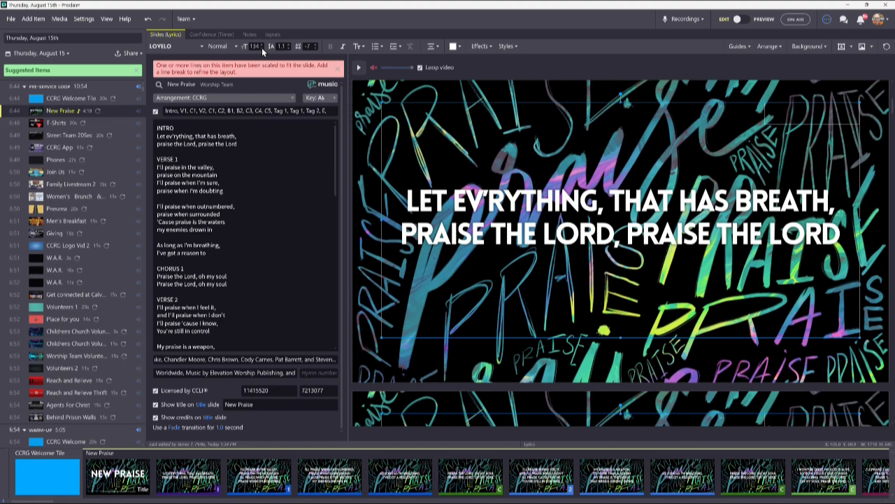
pyautogui.click(262, 48)
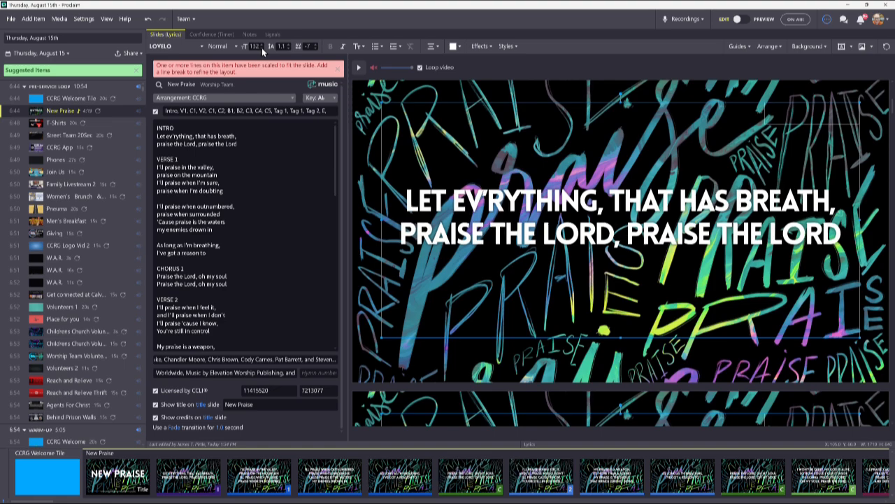
pyautogui.click(262, 47)
pyautogui.click(261, 47)
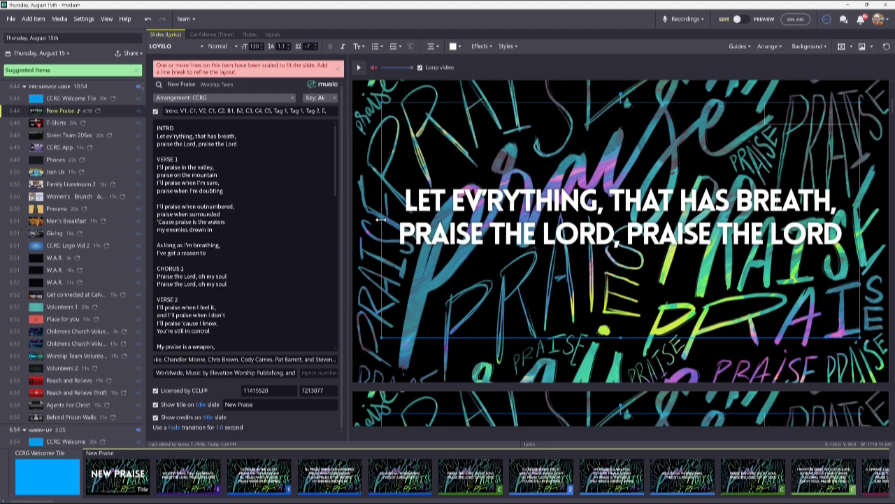
# Widen the lyrics text box toward both side edges of the slide.
pyautogui.moveTo(381, 218); pyautogui.dragTo(369, 219)
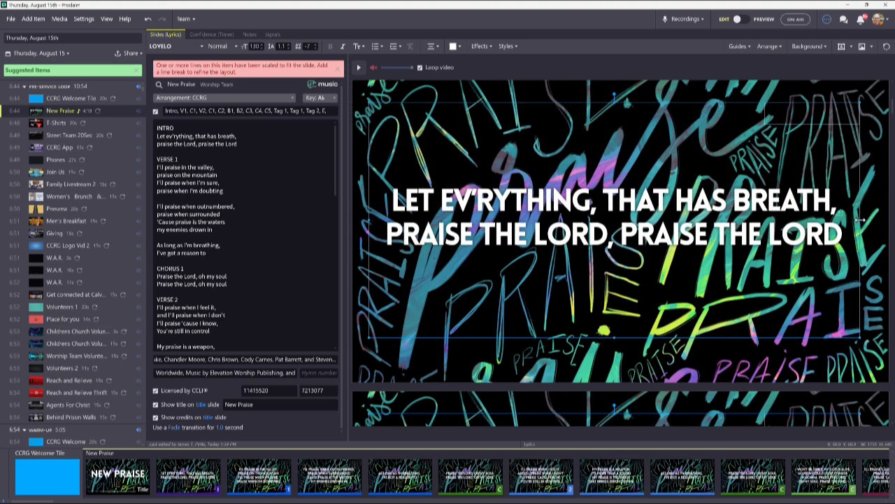
pyautogui.moveTo(861, 220); pyautogui.dragTo(868, 221)
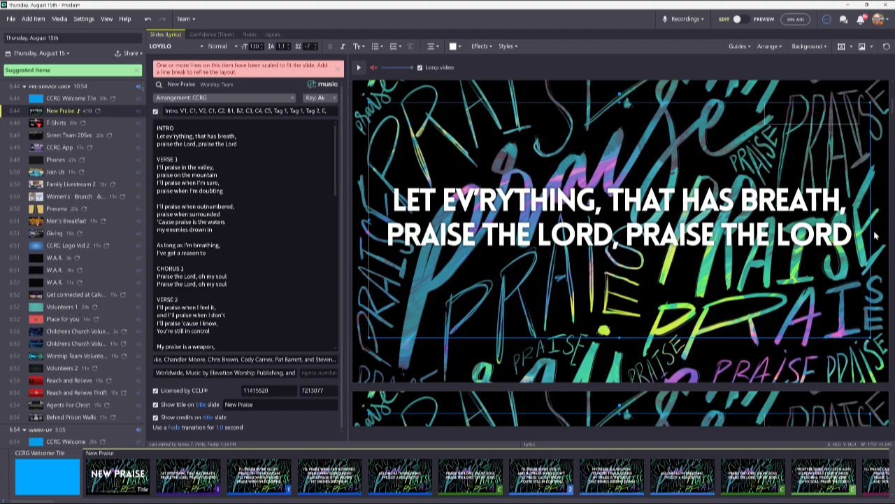
pyautogui.moveTo(871, 220); pyautogui.dragTo(873, 220)
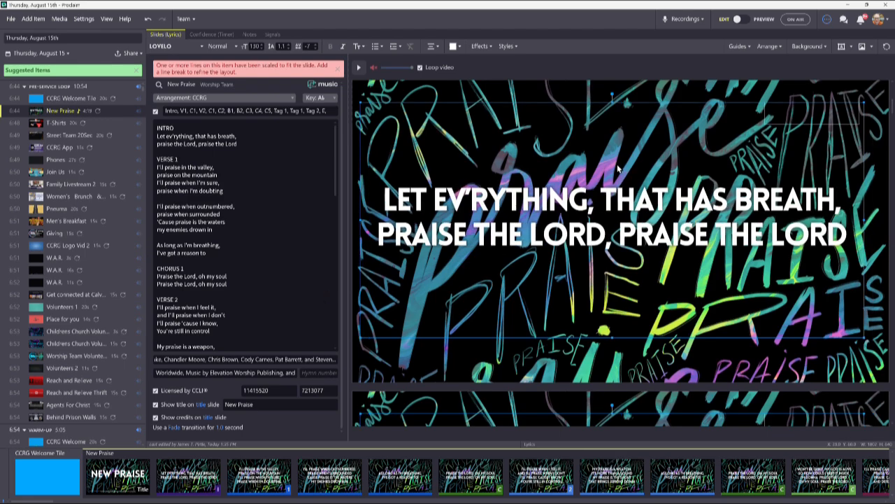
# Centre the lyrics text box horizontally, slightly lower on the slide, and extend its top edge back upward, undoing the accidental sideways move.
pyautogui.moveTo(621, 171)
pyautogui.mouseDown()
pyautogui.moveTo(627, 176)
pyautogui.moveTo(624, 168)
pyautogui.mouseUp()
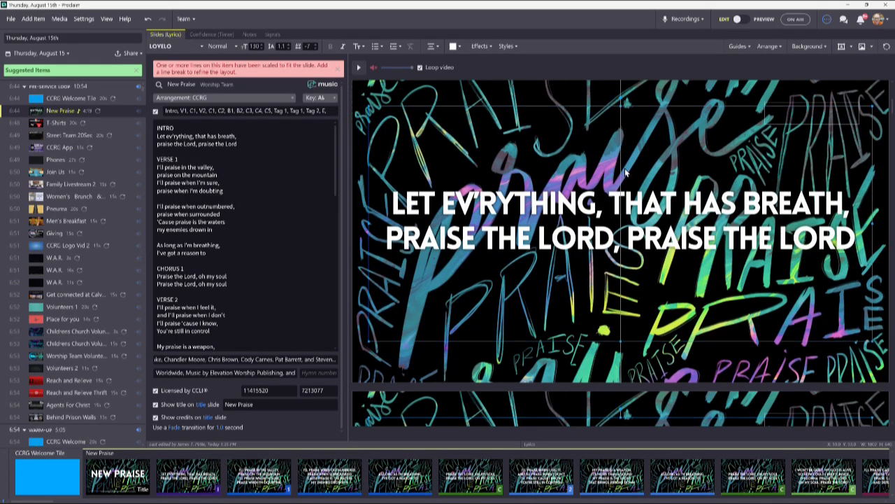
pyautogui.moveTo(625, 171); pyautogui.dragTo(624, 178)
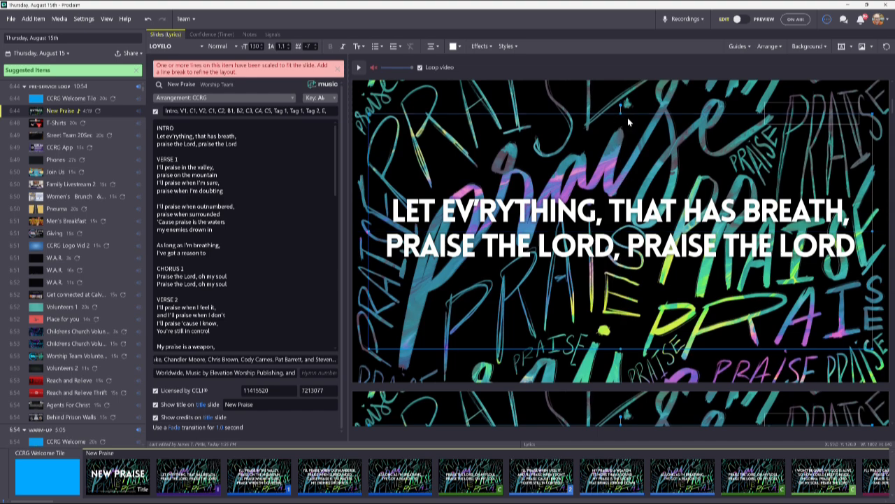
pyautogui.moveTo(621, 113); pyautogui.dragTo(622, 102)
pyautogui.moveTo(860, 103); pyautogui.dragTo(831, 109)
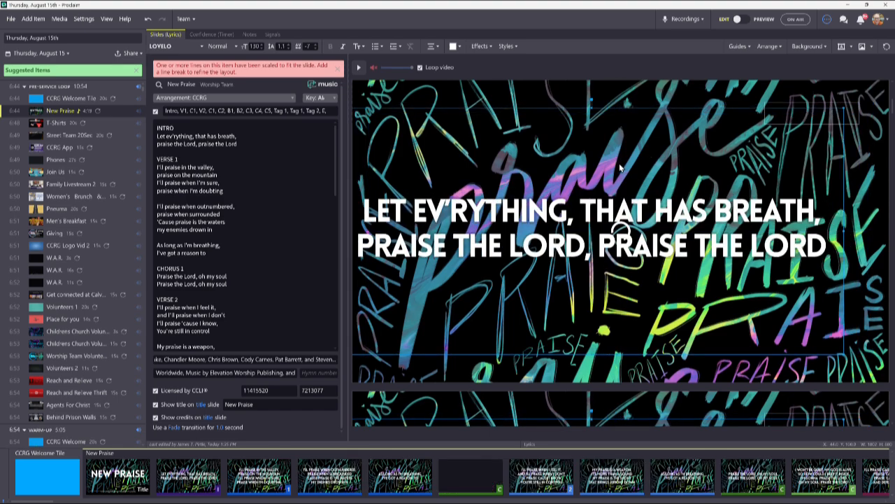
pyautogui.hotkey('ctrl', 'z')
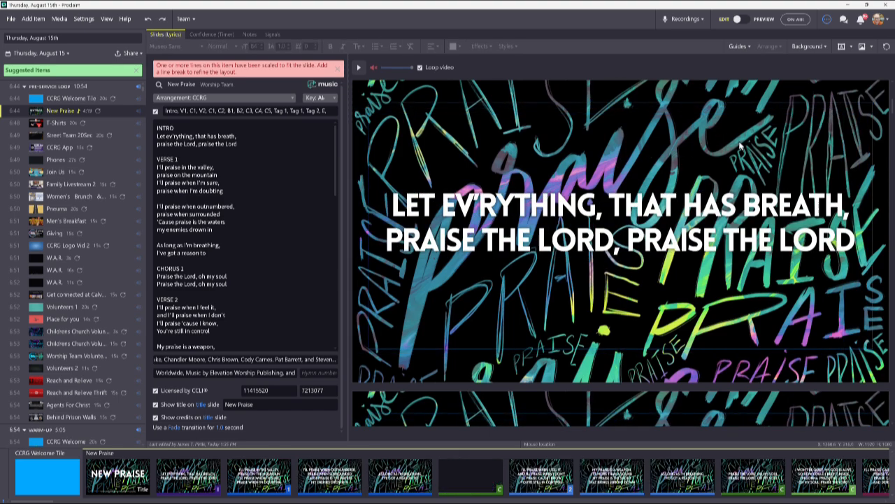
pyautogui.click(789, 117)
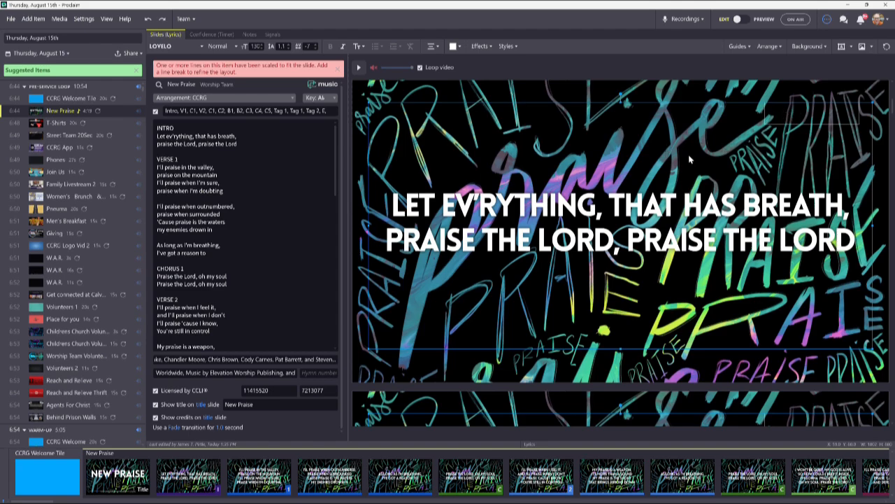
# Tighten the lyrics' letter spacing to -8, set their text size to 129, and compare them with the title slide.
pyautogui.click(262, 48)
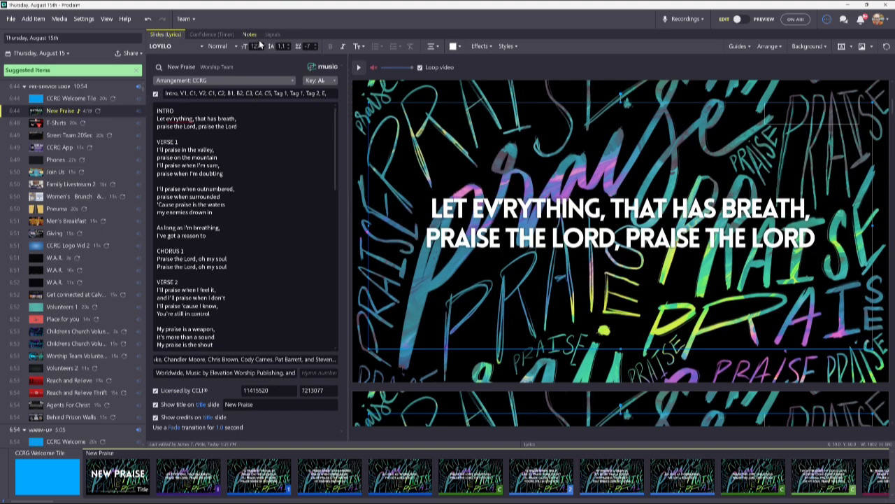
pyautogui.click(260, 44)
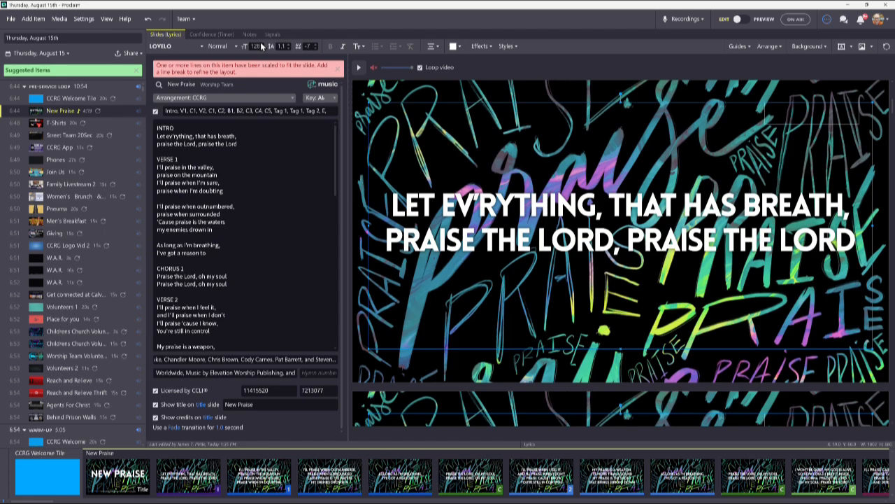
pyautogui.click(317, 49)
pyautogui.click(261, 45)
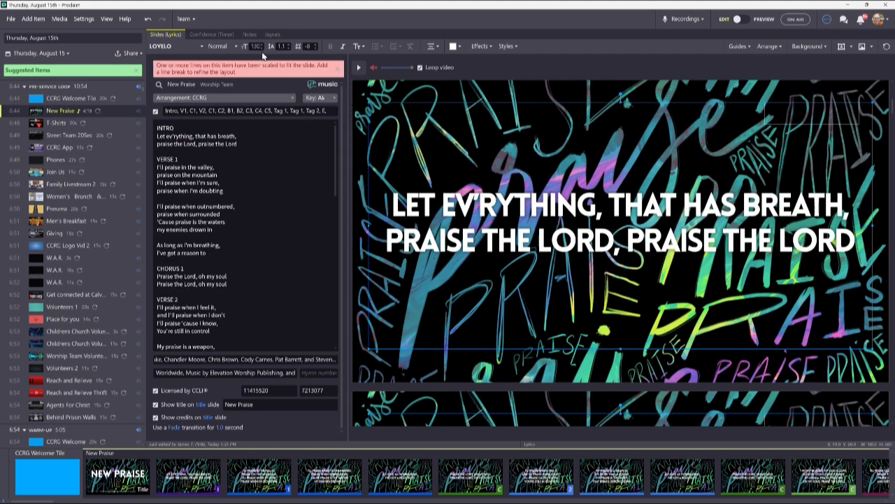
pyautogui.click(262, 49)
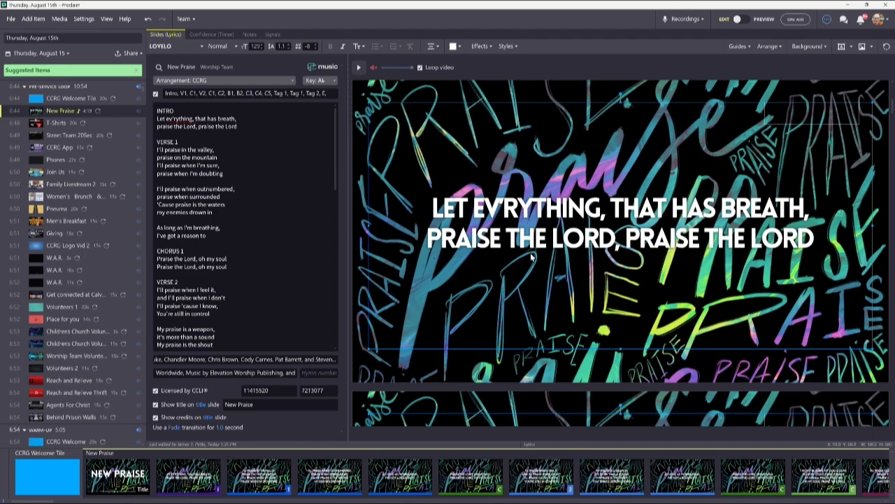
pyautogui.scroll(3, 543, 254)
pyautogui.scroll(3, 543, 253)
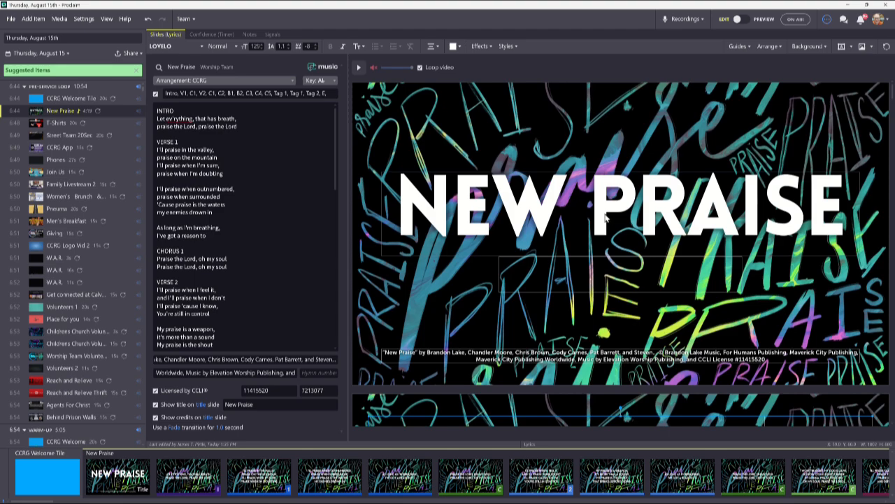
pyautogui.scroll(-5, 605, 218)
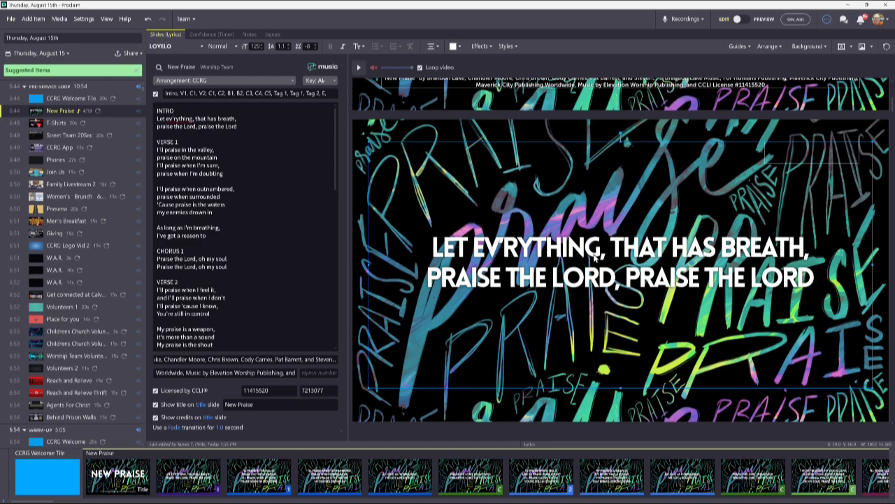
# Browse the preset text styles and try Phenomenal and Now in 3D! on the lyrics.
pyautogui.click(239, 226)
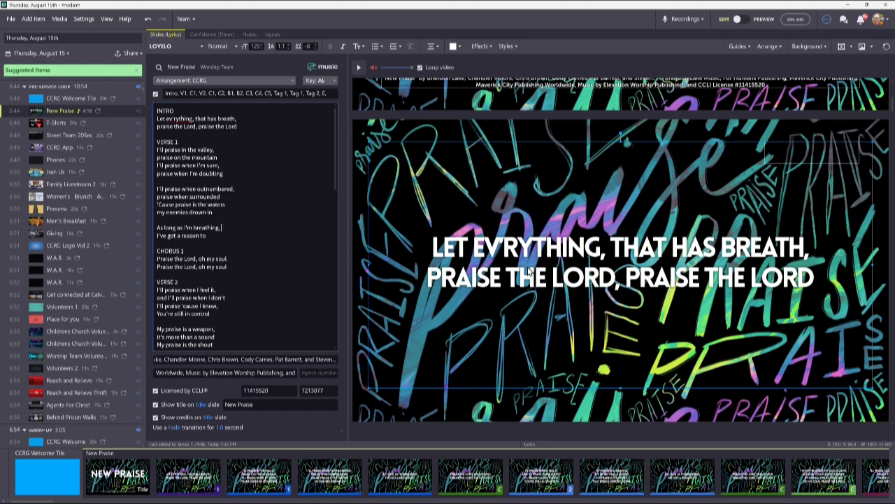
pyautogui.click(508, 47)
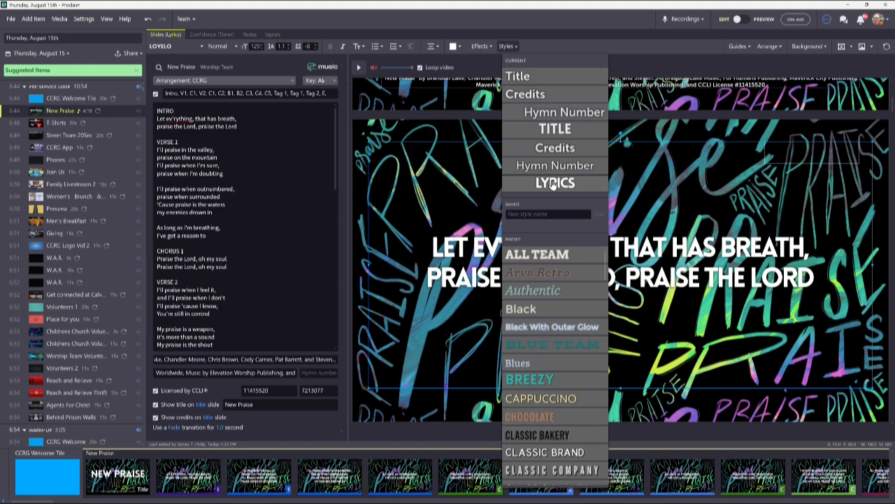
pyautogui.scroll(-10, 540, 398)
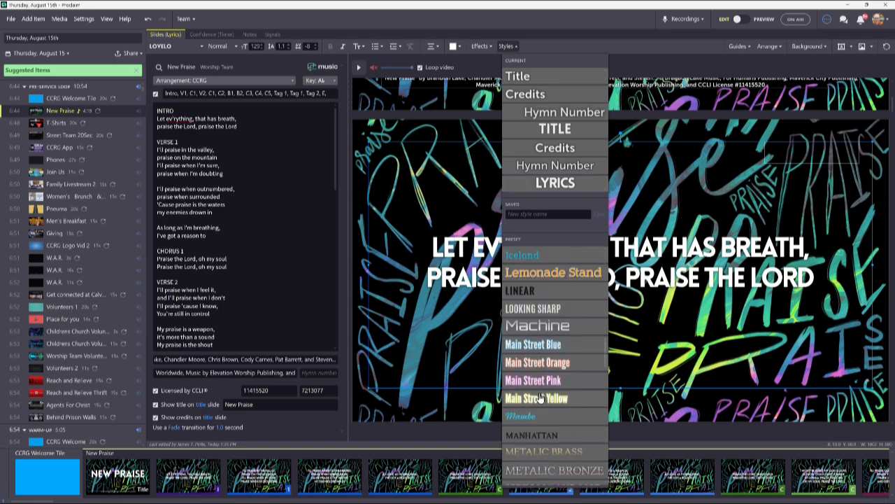
pyautogui.scroll(-5, 540, 398)
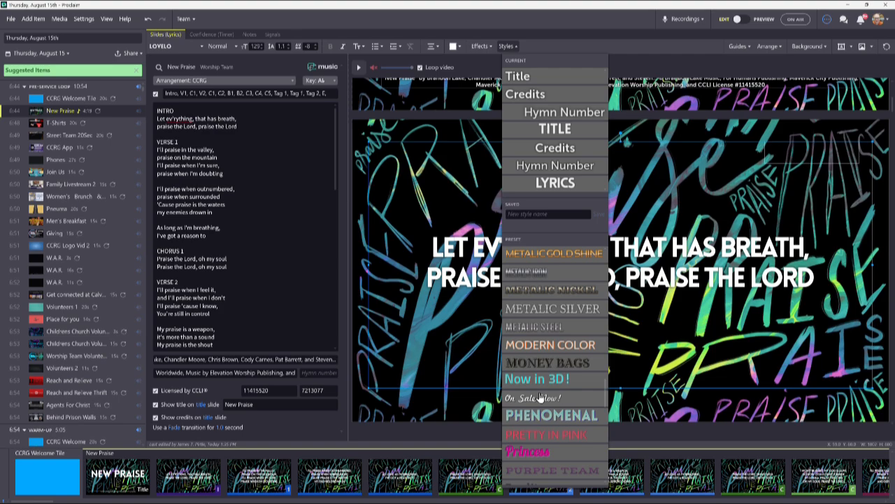
pyautogui.scroll(-5, 540, 389)
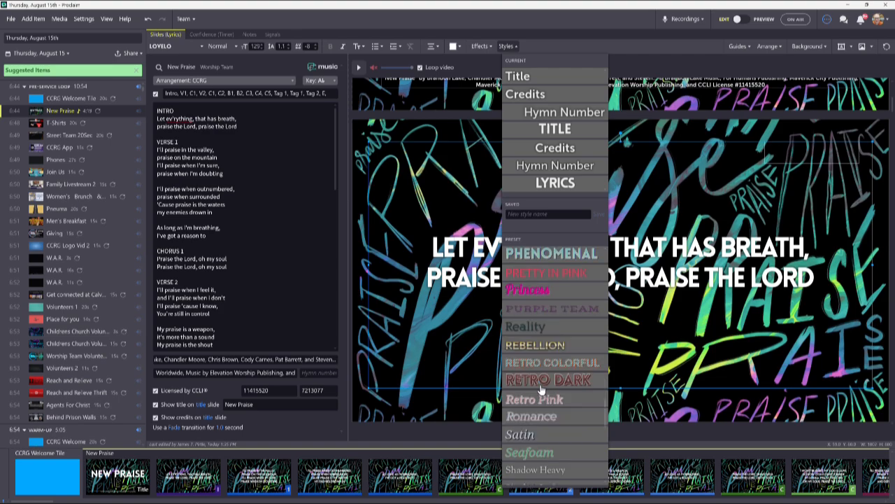
pyautogui.scroll(5, 540, 390)
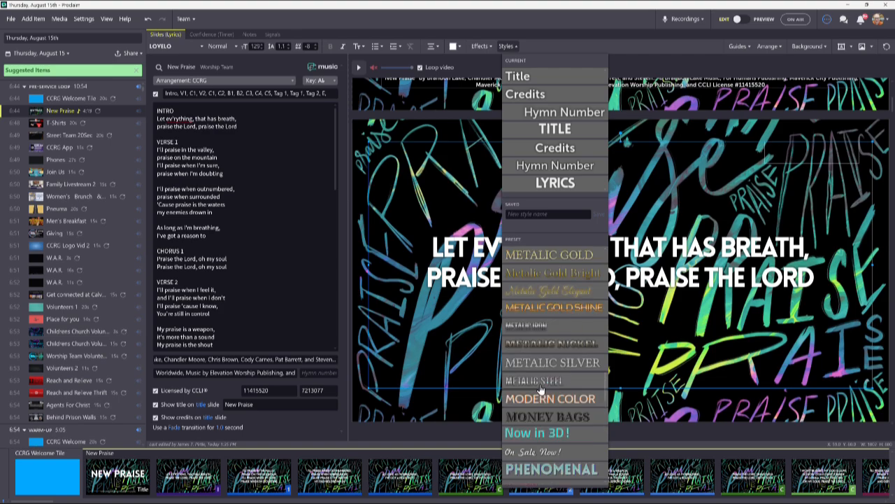
pyautogui.scroll(-2, 541, 389)
pyautogui.click(536, 362)
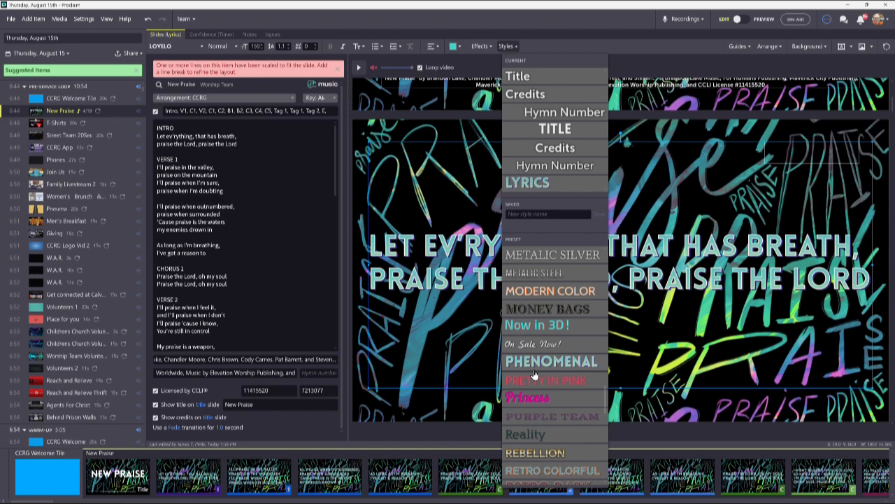
pyautogui.click(529, 326)
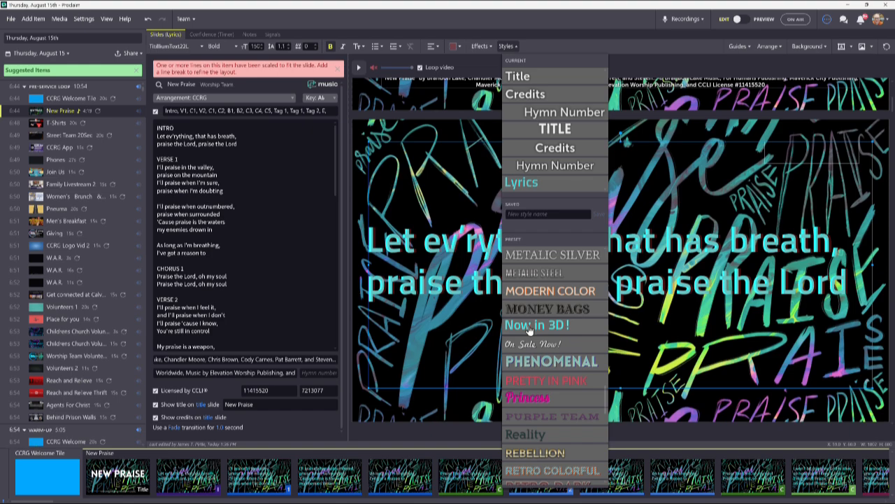
# Try the All Team and Glossy Blue preset styles on the lyrics.
pyautogui.scroll(5, 529, 328)
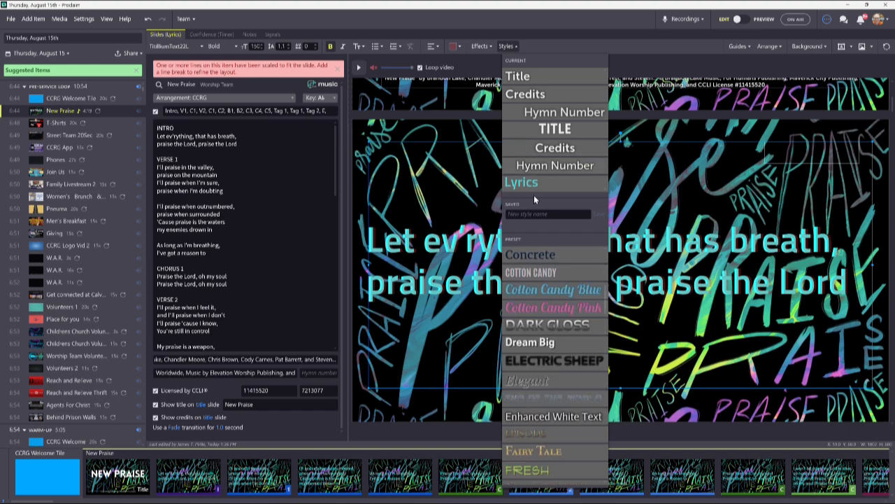
pyautogui.scroll(3, 549, 302)
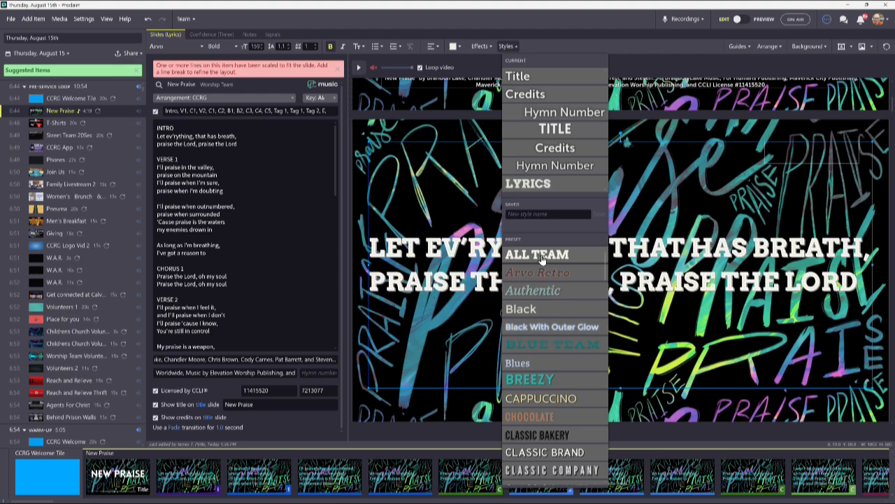
pyautogui.scroll(-5, 542, 280)
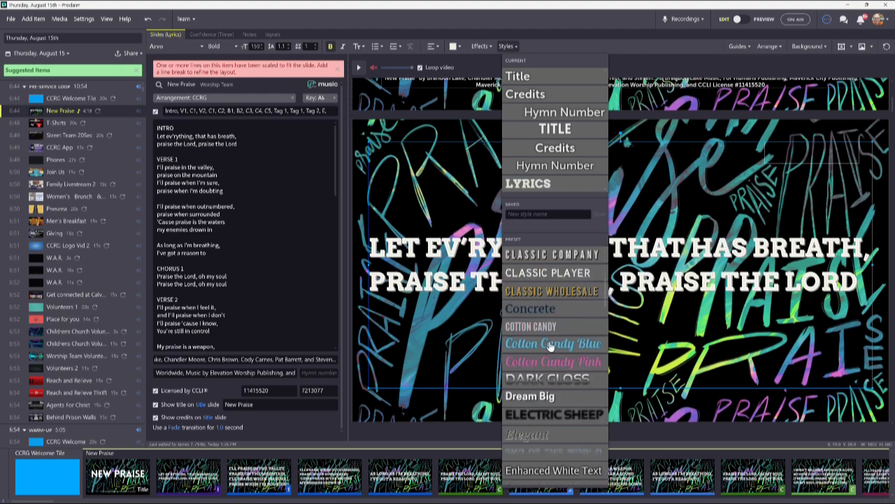
pyautogui.scroll(-3, 548, 344)
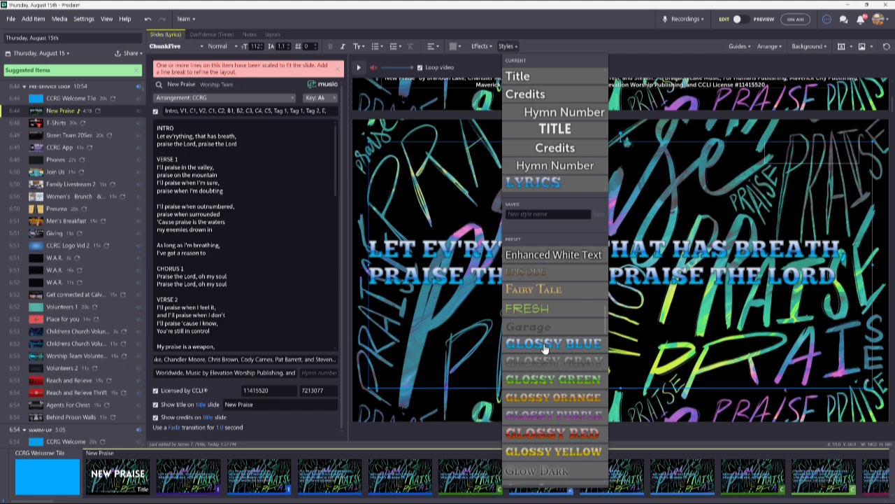
# Apply the Machine preset style to the lyrics and centre the text horizontally.
pyautogui.scroll(-5, 544, 348)
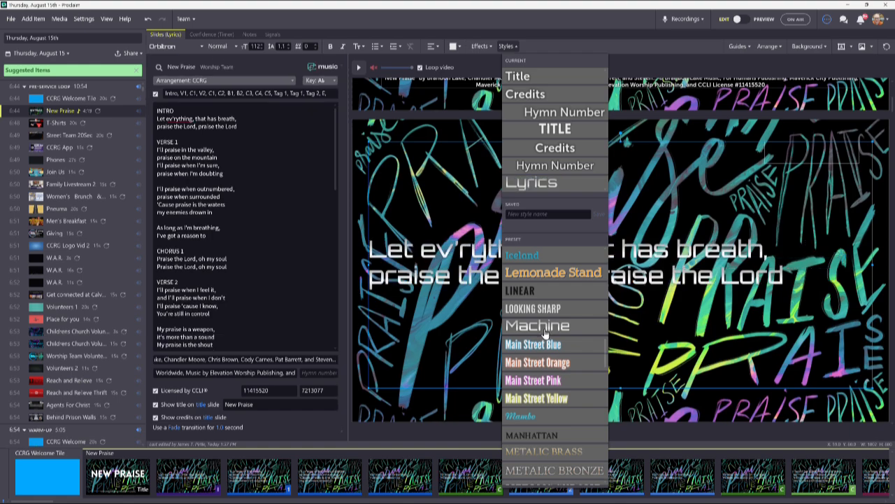
pyautogui.click(545, 333)
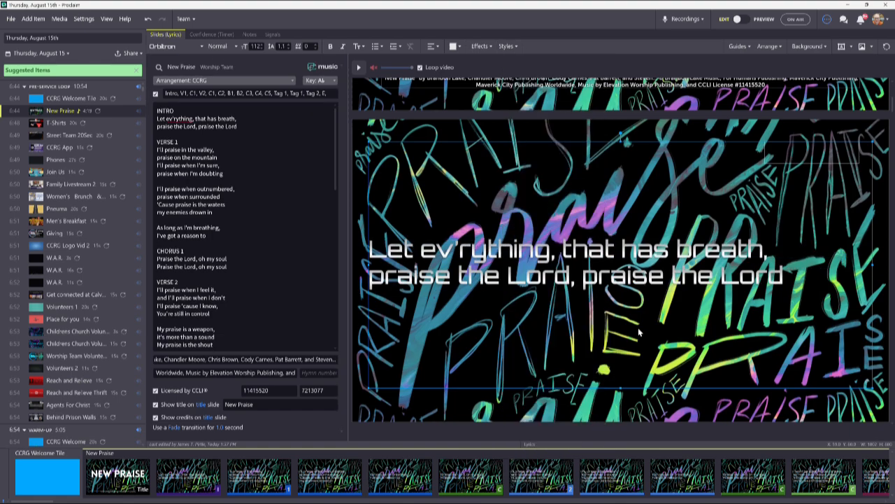
pyautogui.click(429, 51)
pyautogui.click(451, 87)
# Set the lyrics font to Lovelo and turn off their Gradient Overlay and Drop Shadow effects.
pyautogui.click(165, 46)
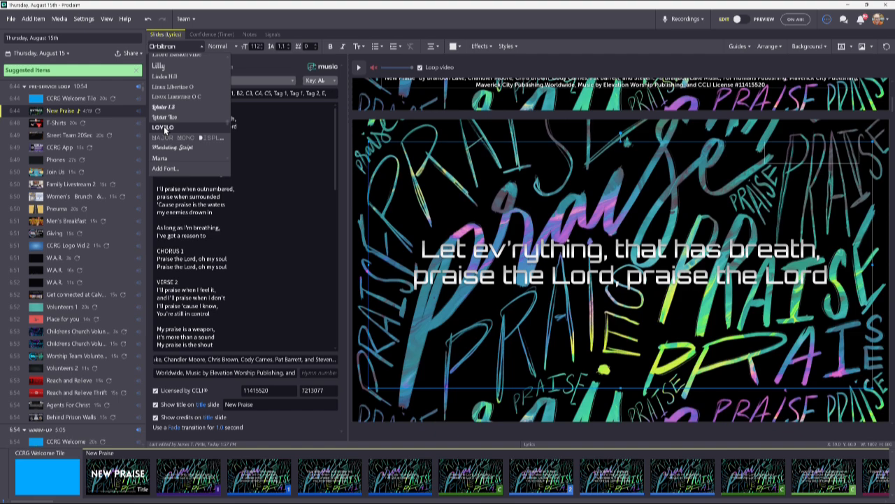
pyautogui.click(164, 126)
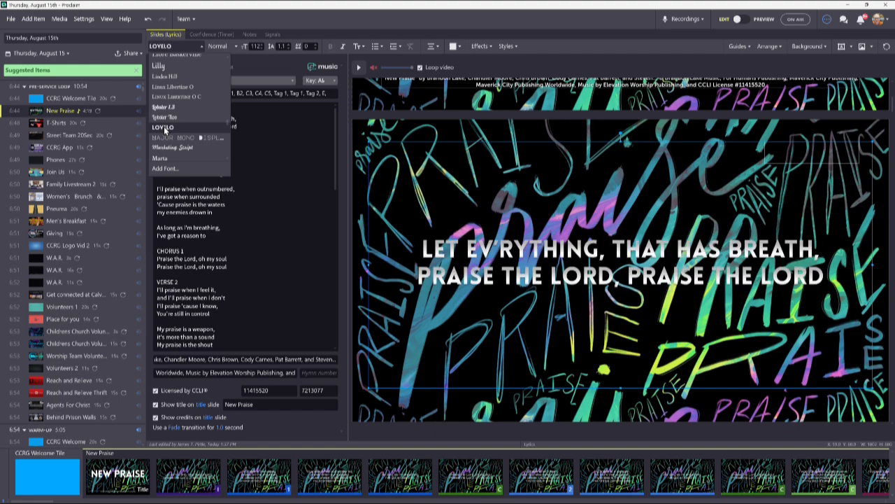
pyautogui.click(480, 46)
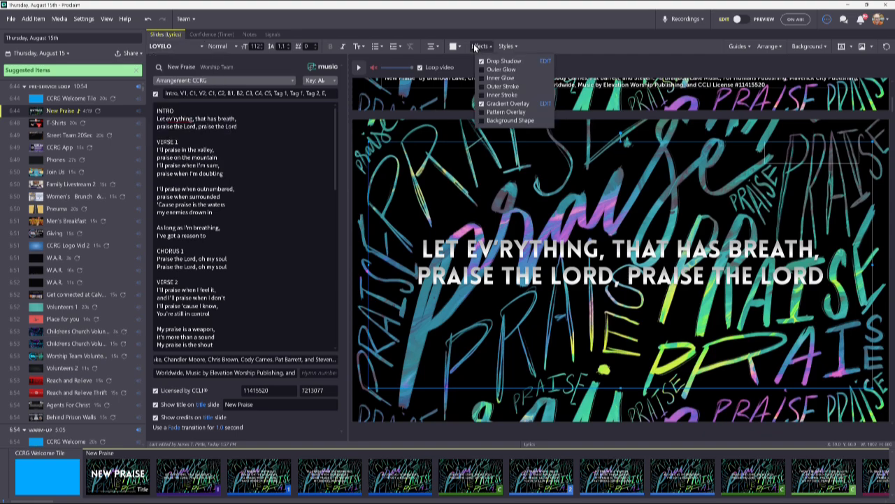
pyautogui.click(482, 104)
pyautogui.click(481, 62)
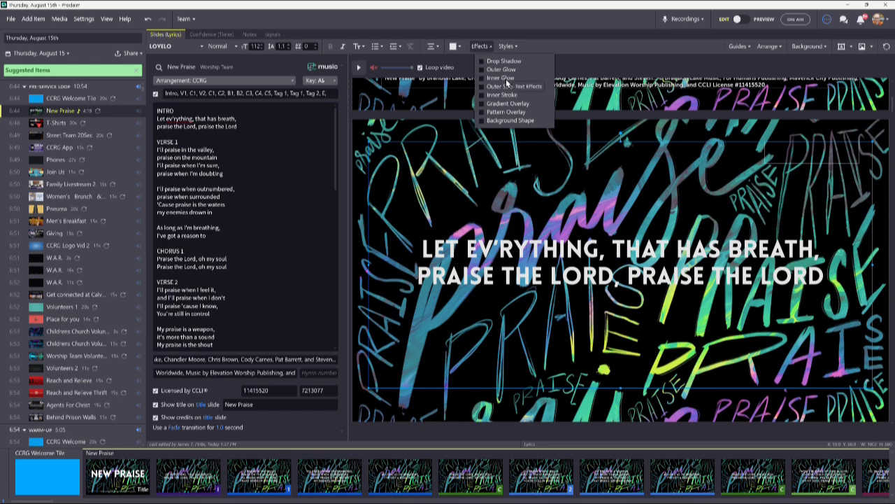
pyautogui.click(275, 210)
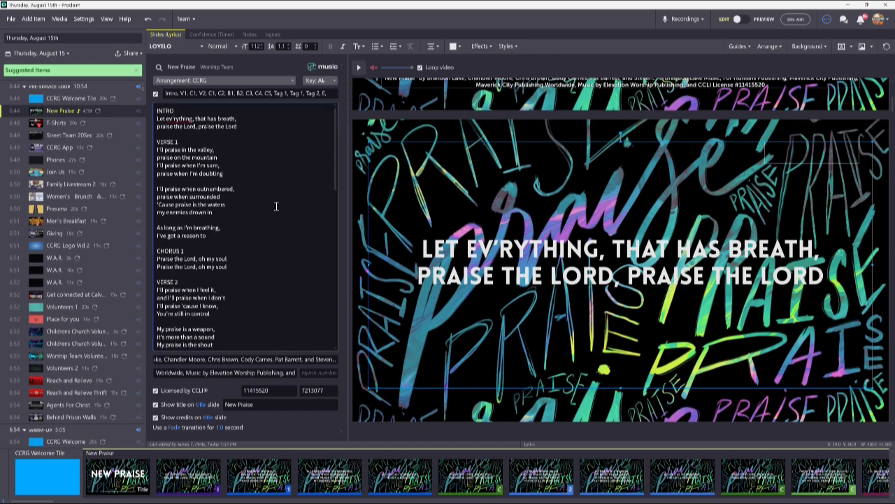
# Add a white Outer Stroke effect to the lyrics with a size of 1.0 pixel.
pyautogui.click(482, 48)
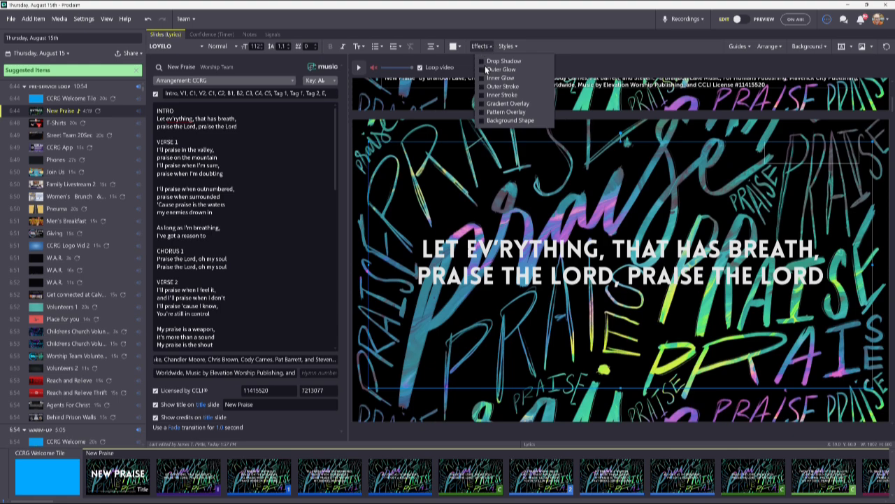
pyautogui.click(496, 87)
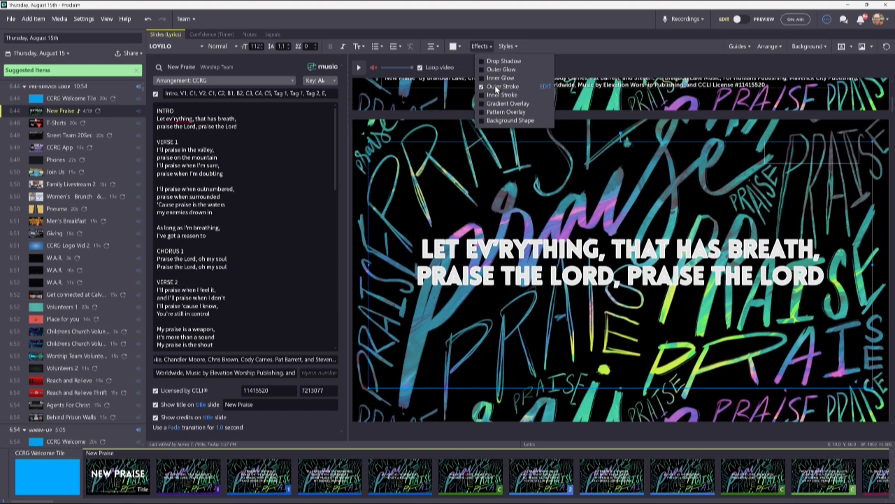
pyautogui.click(545, 86)
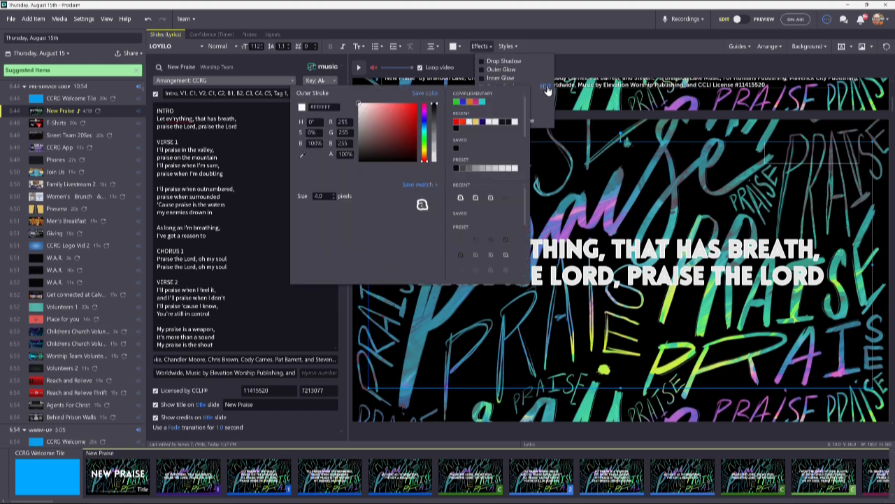
pyautogui.click(333, 198)
pyautogui.click(333, 198)
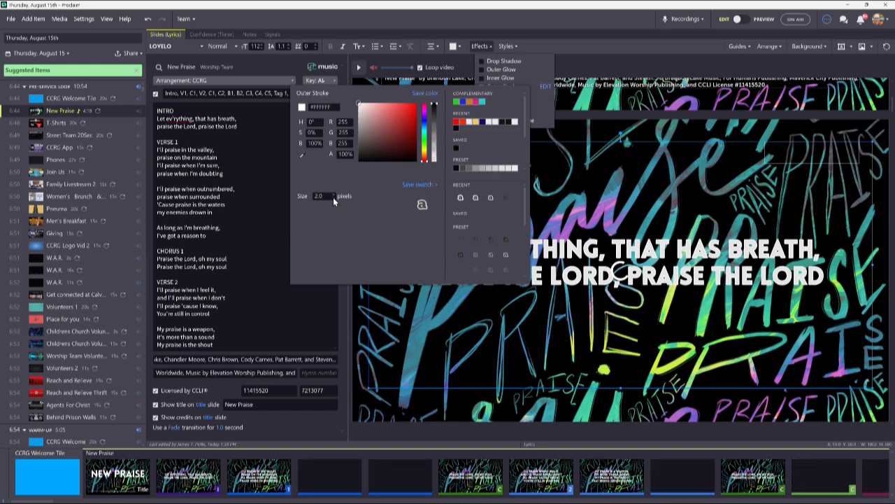
pyautogui.click(333, 197)
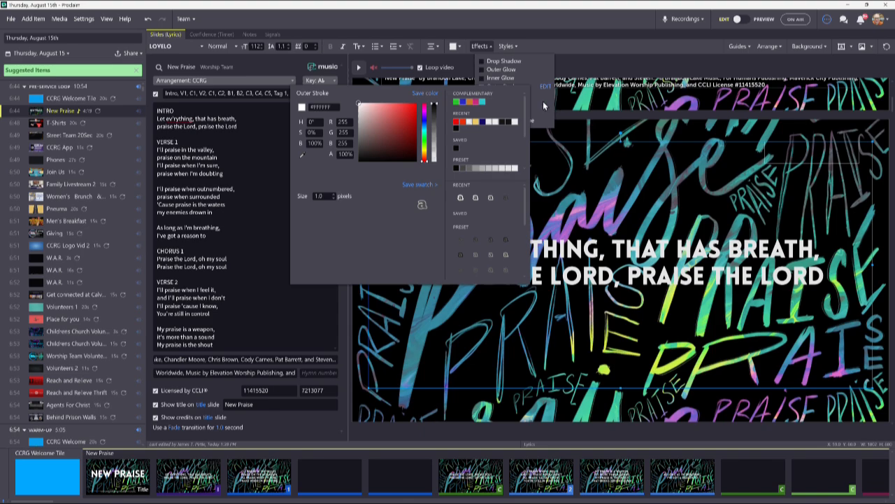
# Add an Outer Glow to the lyrics, trying white before settling on black (#000000), with a spread of 100 pixels.
pyautogui.click(482, 70)
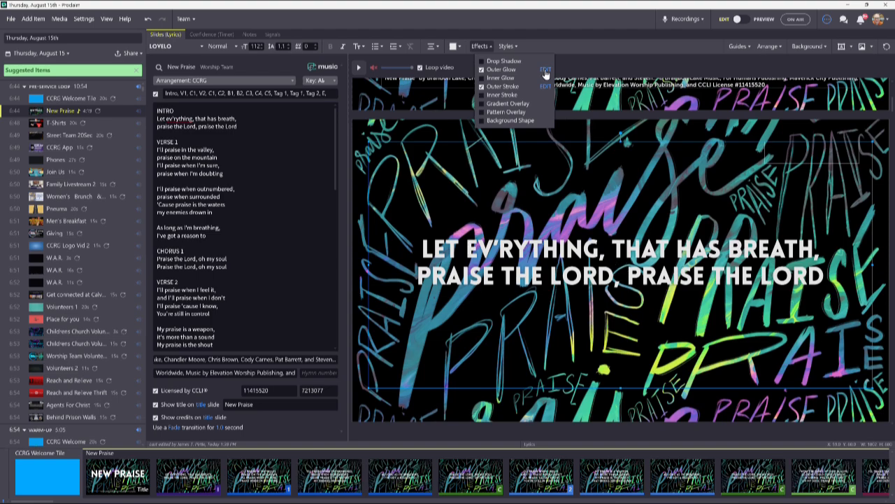
pyautogui.click(544, 70)
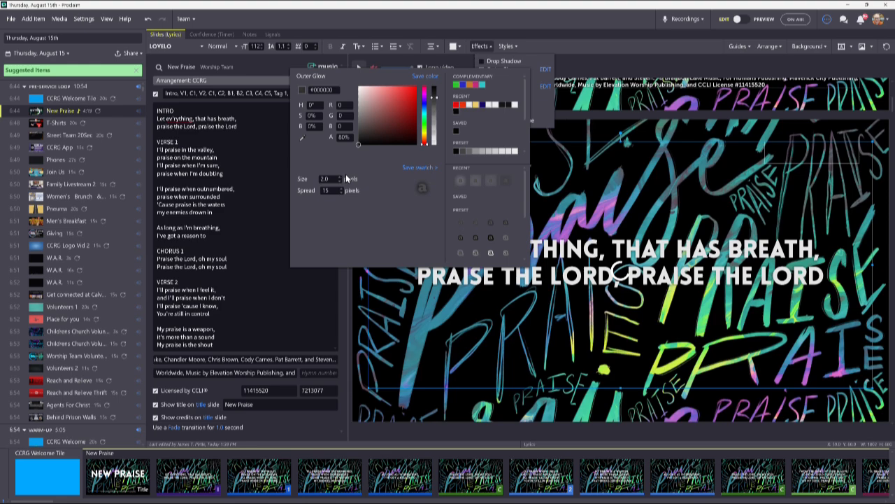
pyautogui.moveTo(358, 144); pyautogui.dragTo(338, 75)
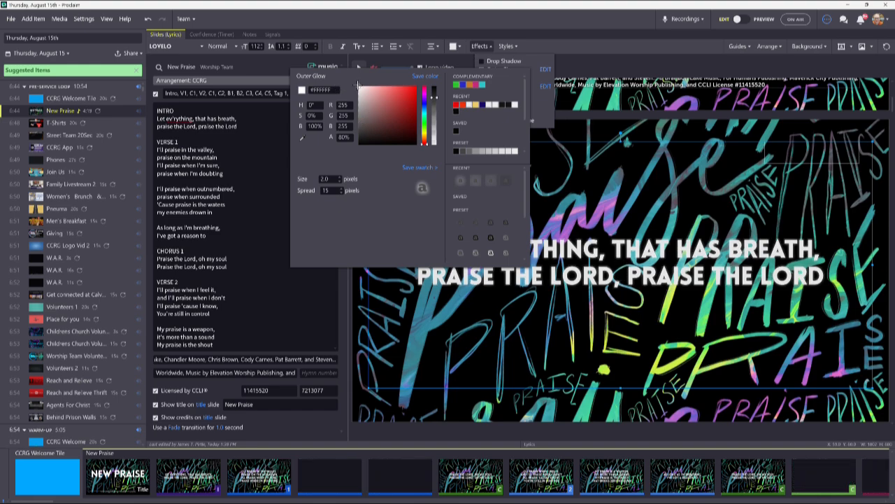
pyautogui.moveTo(357, 86); pyautogui.dragTo(341, 161)
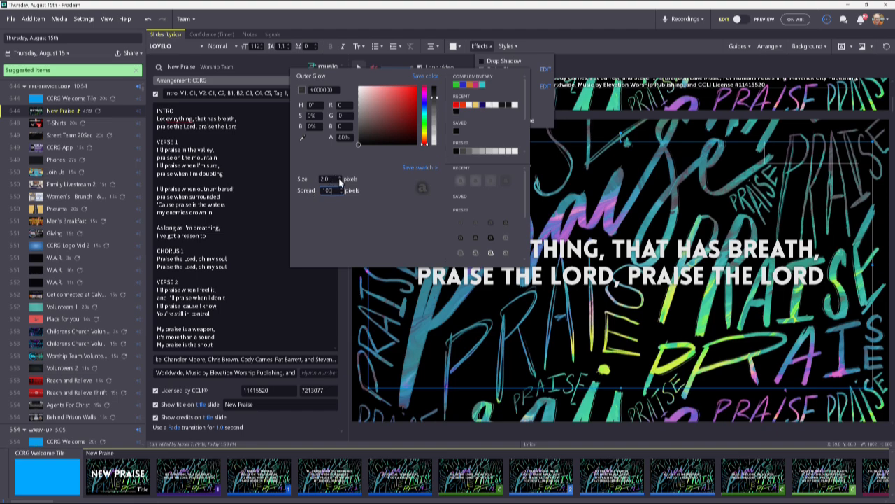
# Increase the size of the lyrics' Outer Glow to 20 pixels.
pyautogui.click(341, 178)
pyautogui.click(341, 178)
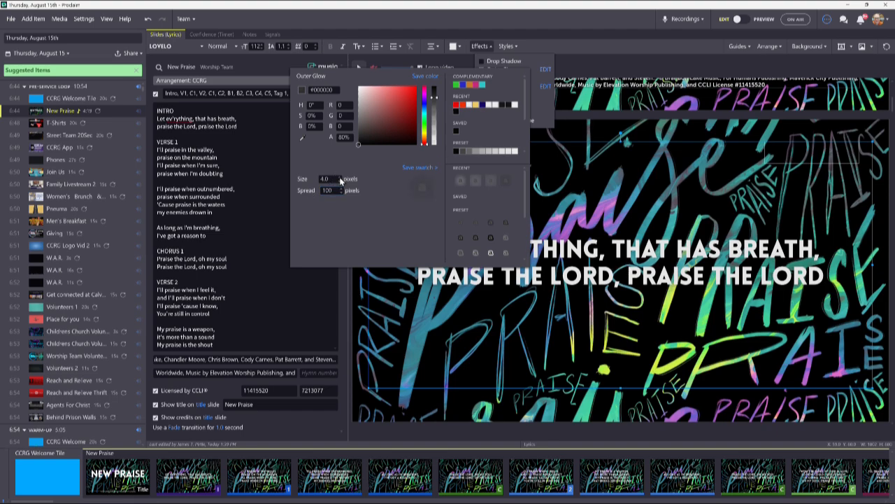
pyautogui.click(341, 177)
pyautogui.click(341, 178)
pyautogui.click(340, 178)
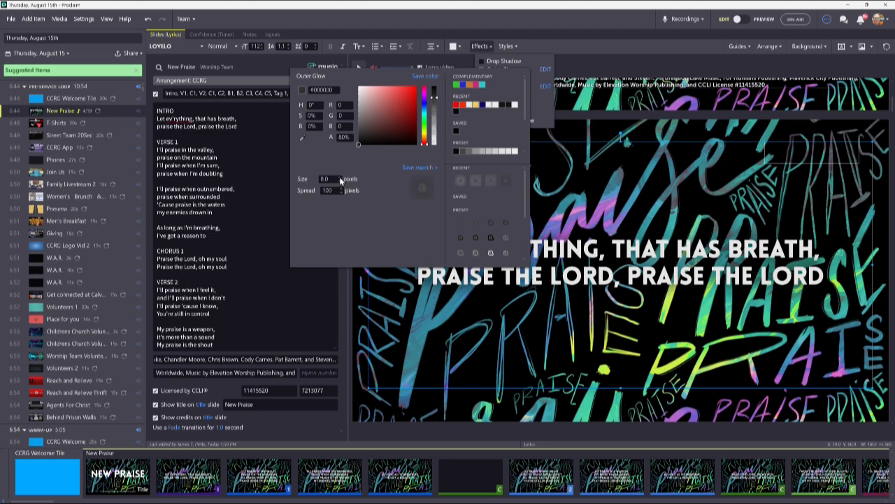
pyautogui.click(341, 178)
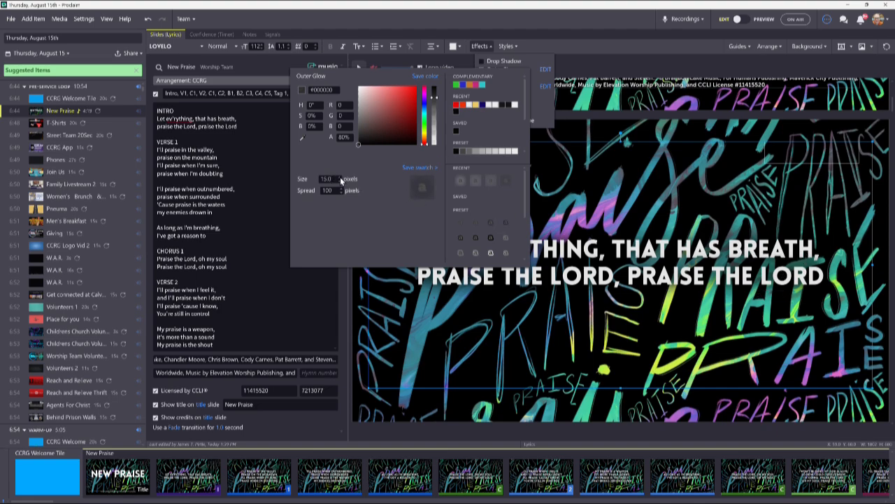
pyautogui.scroll(3, 340, 180)
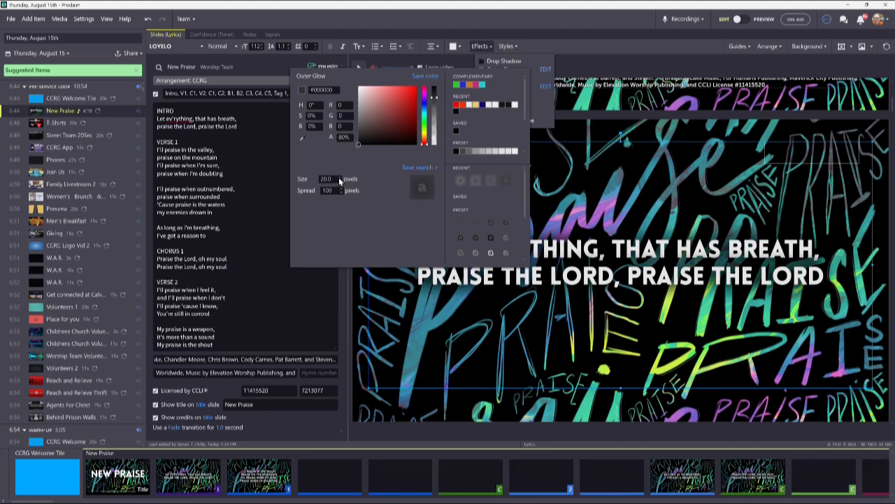
pyautogui.click(574, 264)
pyautogui.click(564, 245)
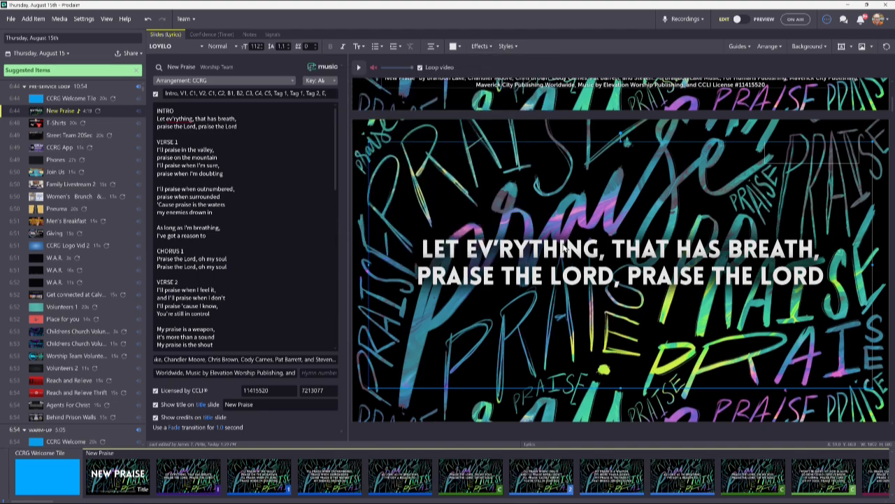
# Play the video background and check how readable the lyrics are on the intro and first verse slides.
pyautogui.click(359, 69)
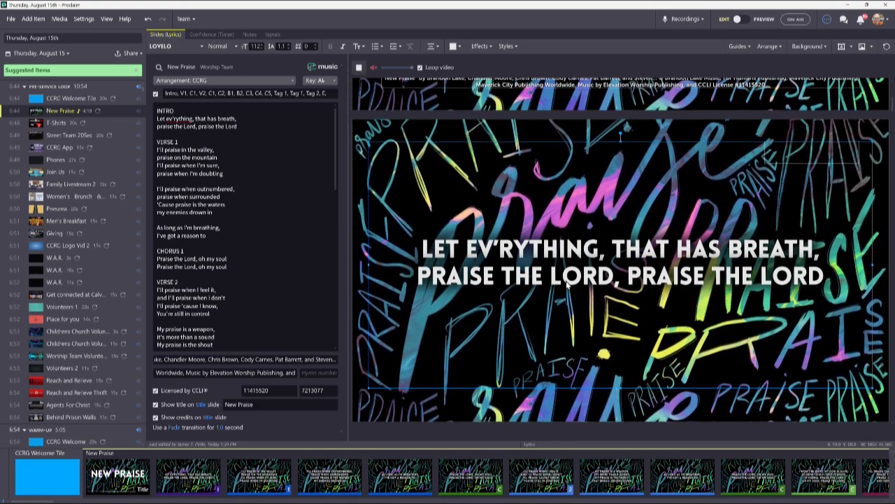
pyautogui.scroll(-3, 566, 291)
pyautogui.scroll(-4, 565, 290)
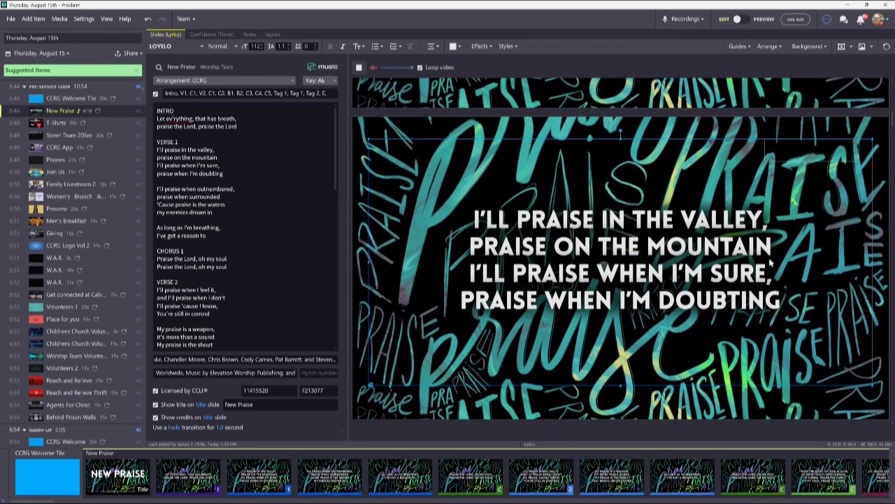
# Stop the background video and add a black (#000000) rectangular Background Shape effect behind the lyrics.
pyautogui.click(481, 47)
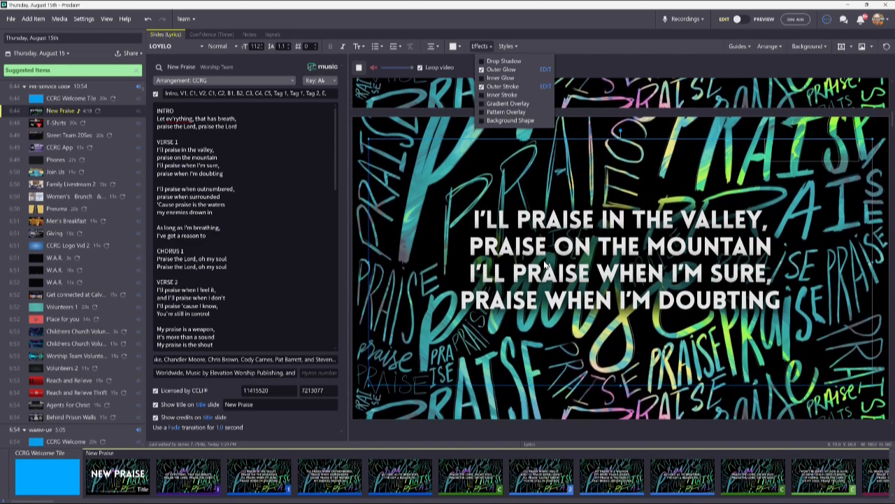
pyautogui.click(549, 263)
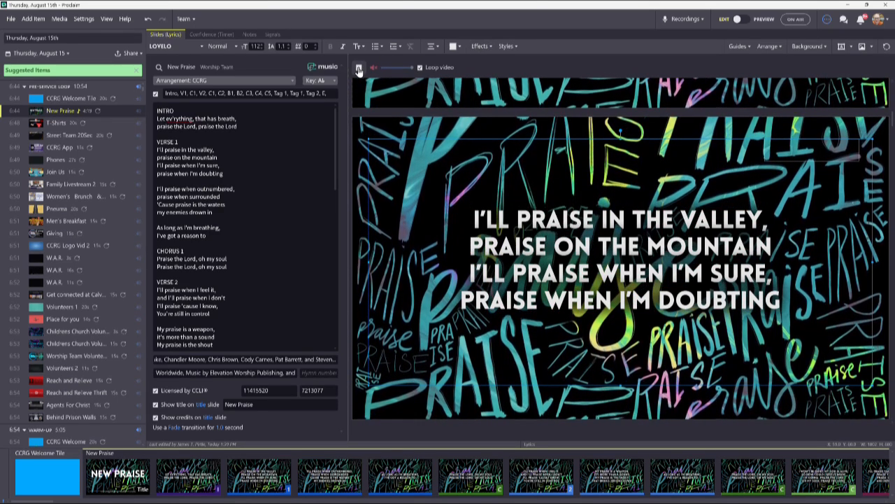
pyautogui.click(360, 68)
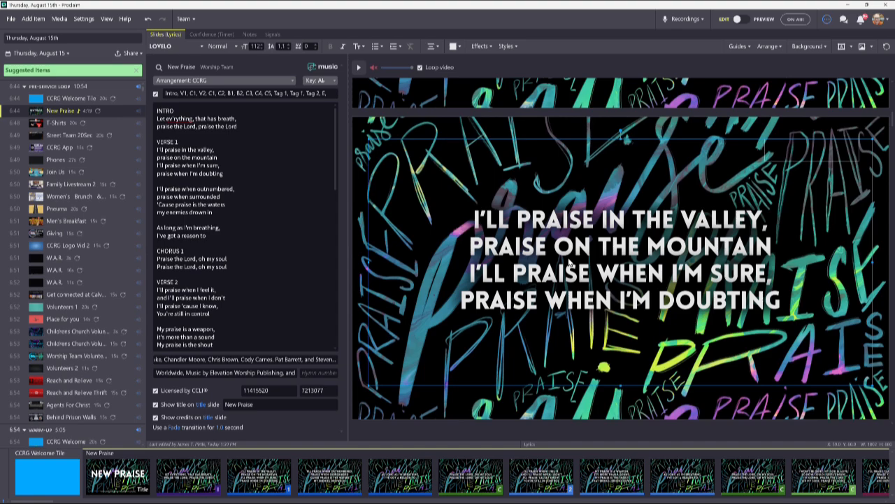
pyautogui.click(480, 47)
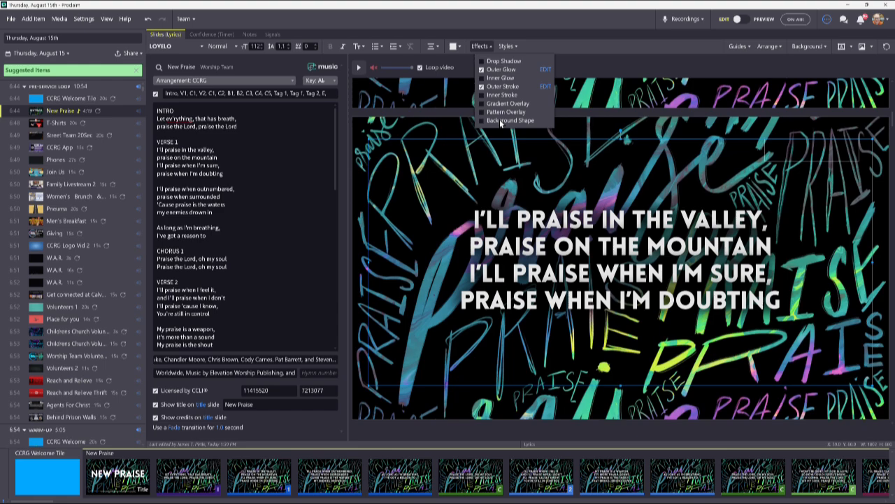
pyautogui.click(501, 122)
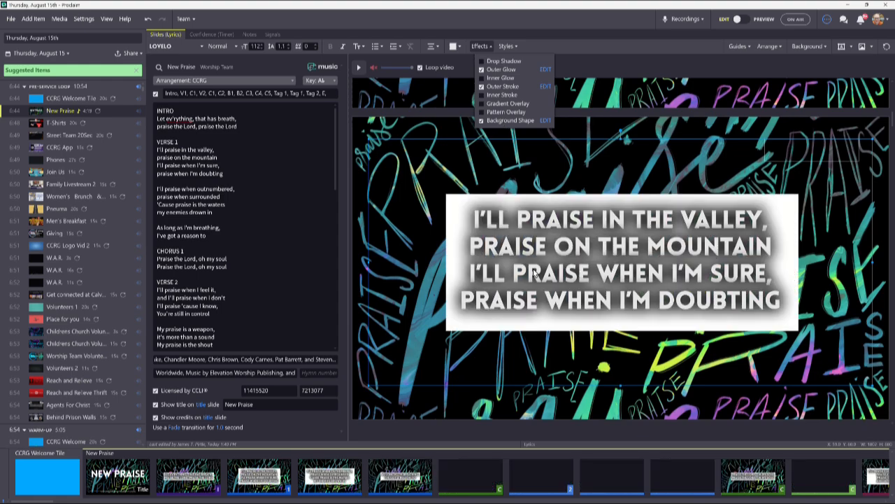
pyautogui.click(544, 122)
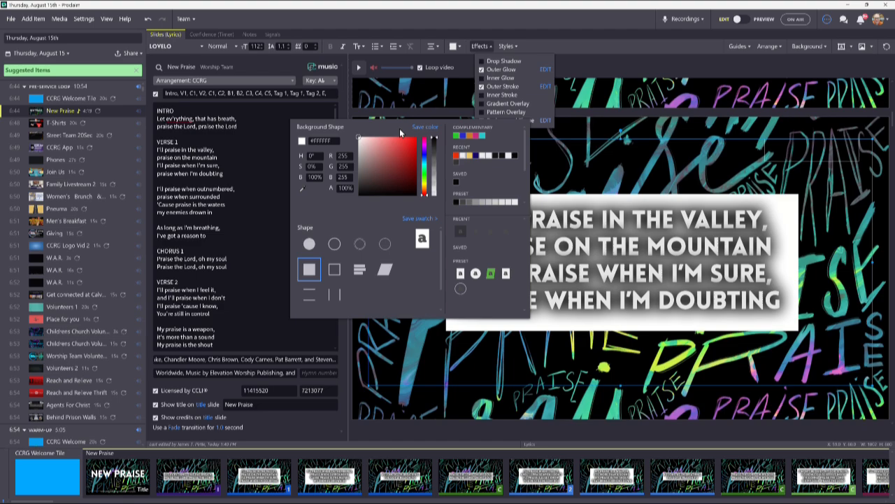
pyautogui.moveTo(387, 124); pyautogui.dragTo(281, 121)
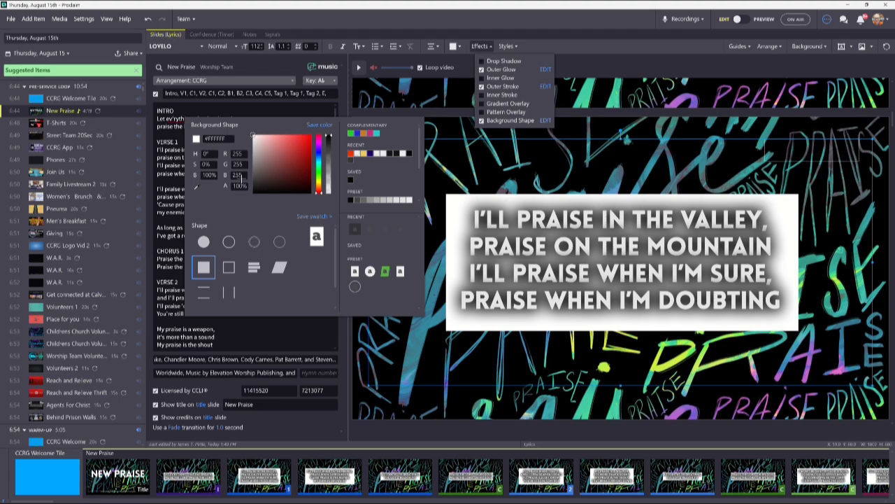
pyautogui.click(253, 192)
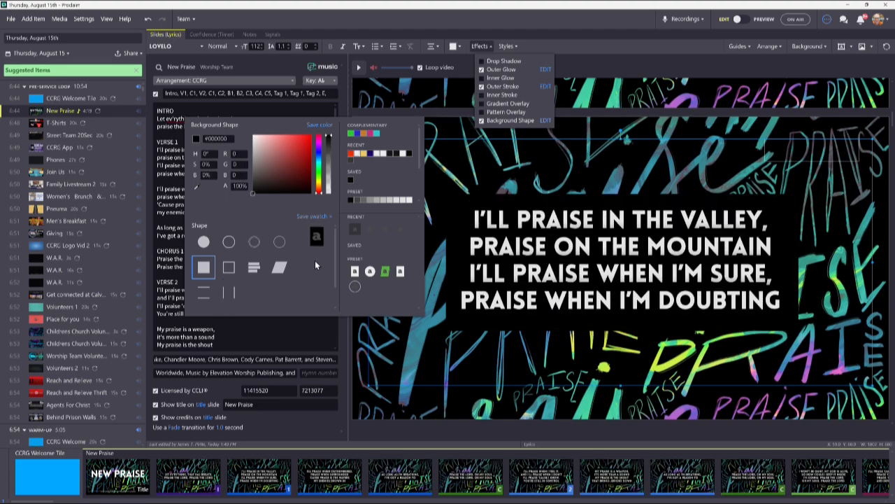
# Fit the lyrics' Background Shape to the textbox and lower its opacity to 29%.
pyautogui.scroll(-2, 335, 253)
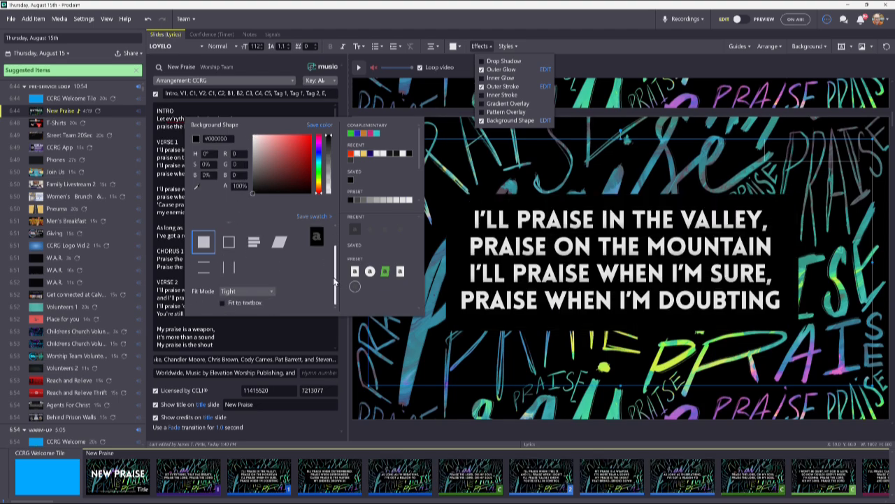
pyautogui.click(222, 304)
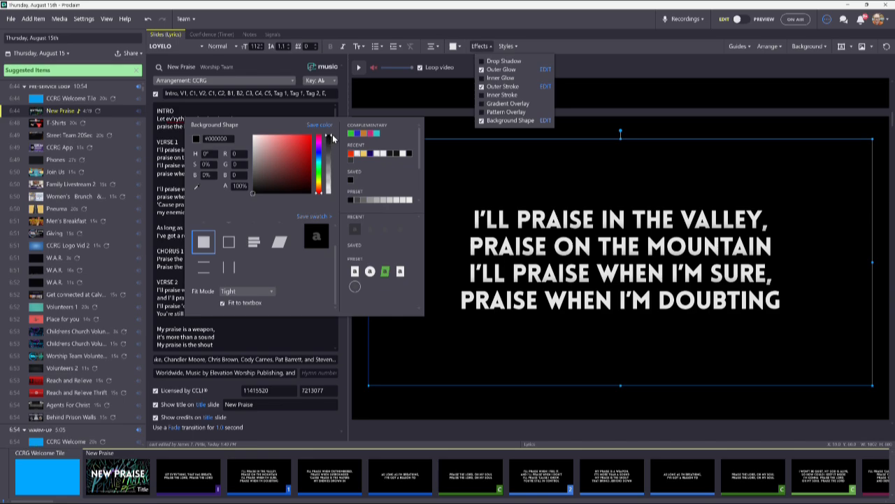
pyautogui.moveTo(332, 140); pyautogui.dragTo(330, 179)
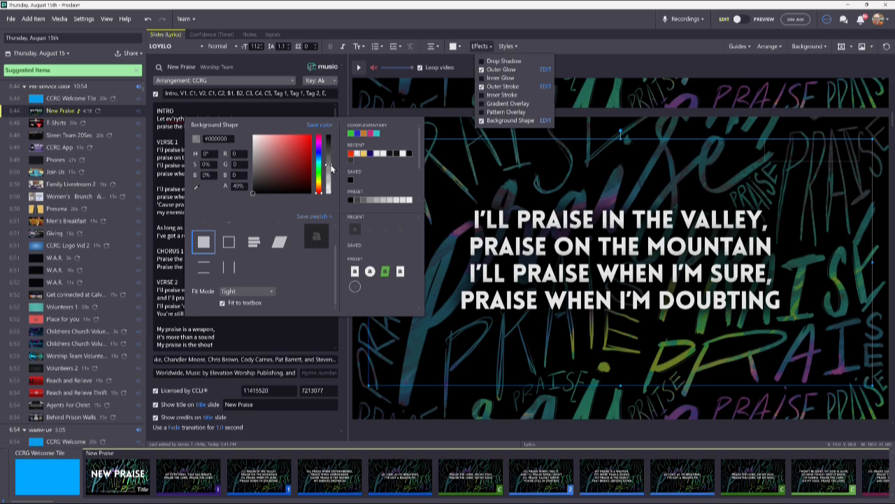
pyautogui.moveTo(332, 171); pyautogui.dragTo(334, 175)
pyautogui.moveTo(333, 179); pyautogui.dragTo(332, 175)
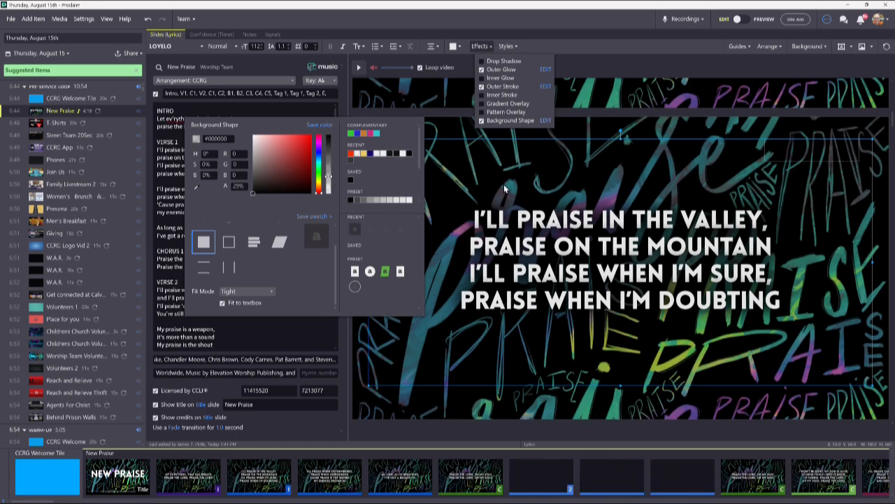
pyautogui.click(545, 197)
pyautogui.click(489, 182)
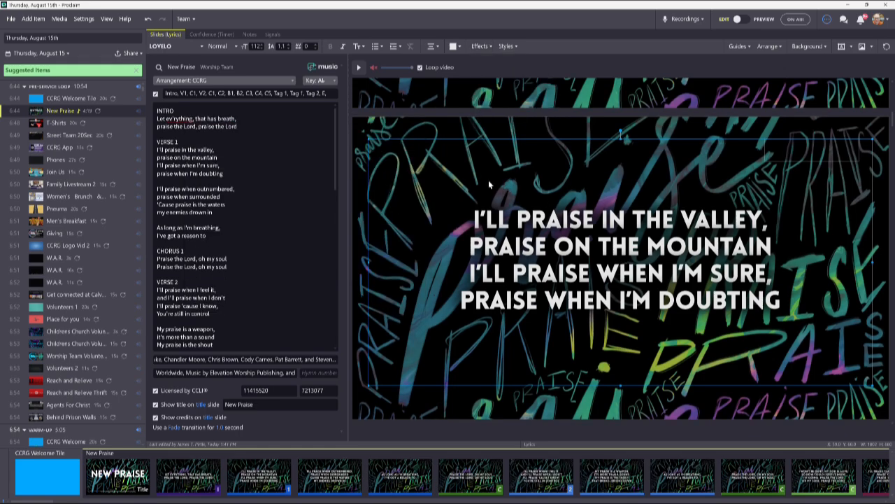
# Play the video background and check how readable the lyrics are over the semi-transparent shape.
pyautogui.click(358, 68)
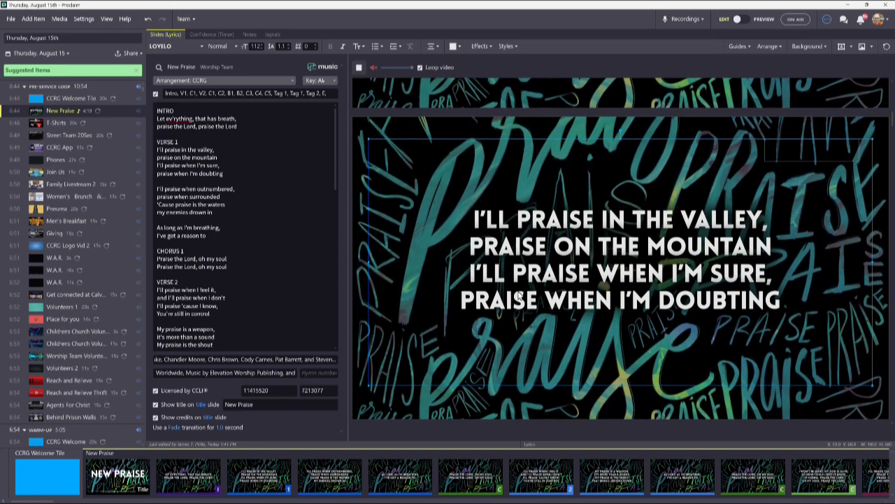
pyautogui.scroll(2, 539, 280)
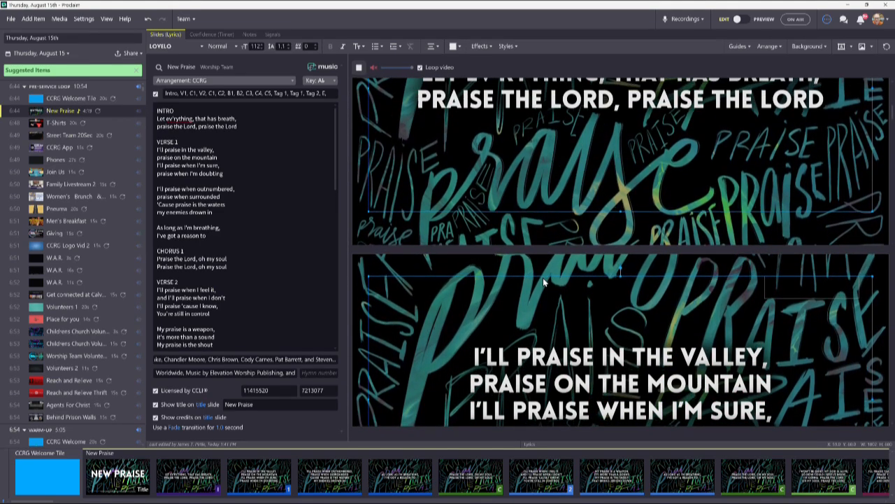
pyautogui.scroll(-2, 539, 307)
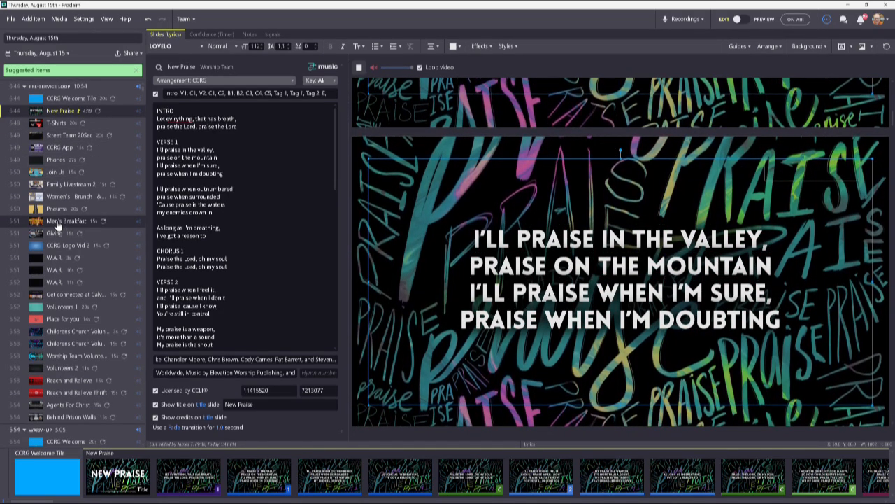
# Open the Women's Brunch & Bible Study item, look through its text boxes and select the title.
pyautogui.click(56, 210)
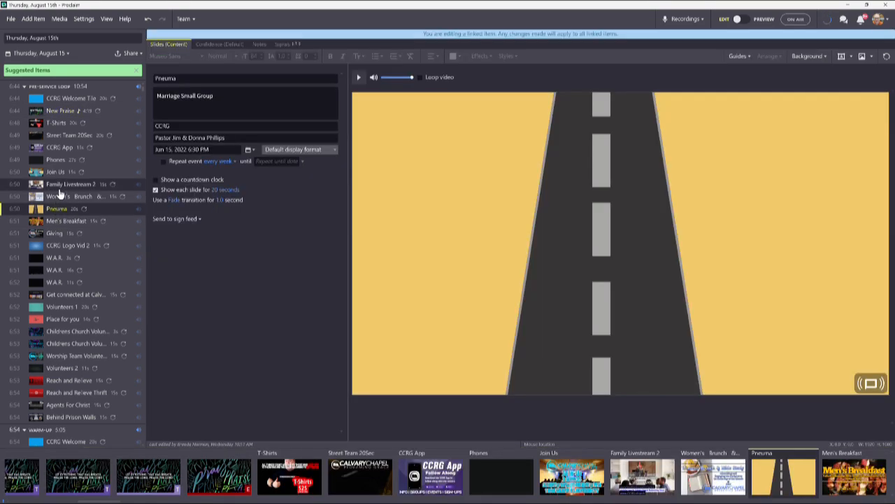
pyautogui.click(59, 186)
pyautogui.click(57, 198)
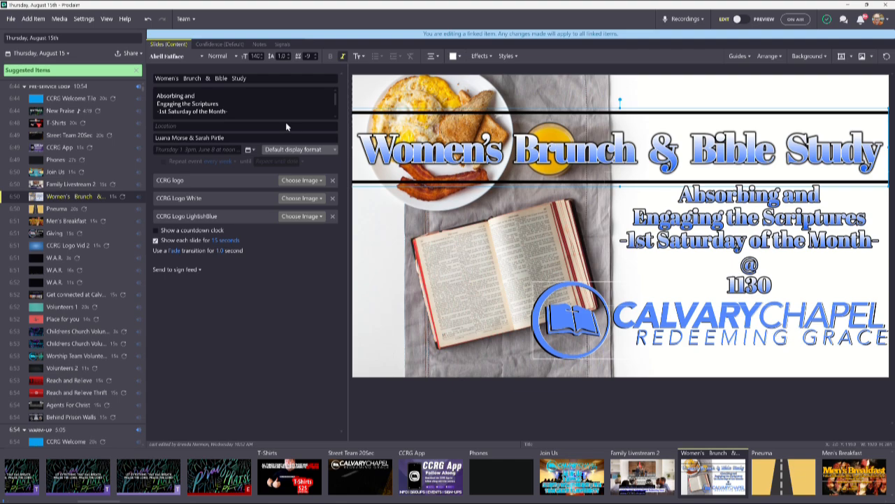
pyautogui.click(267, 103)
pyautogui.click(265, 79)
pyautogui.click(252, 104)
pyautogui.click(264, 126)
pyautogui.click(256, 99)
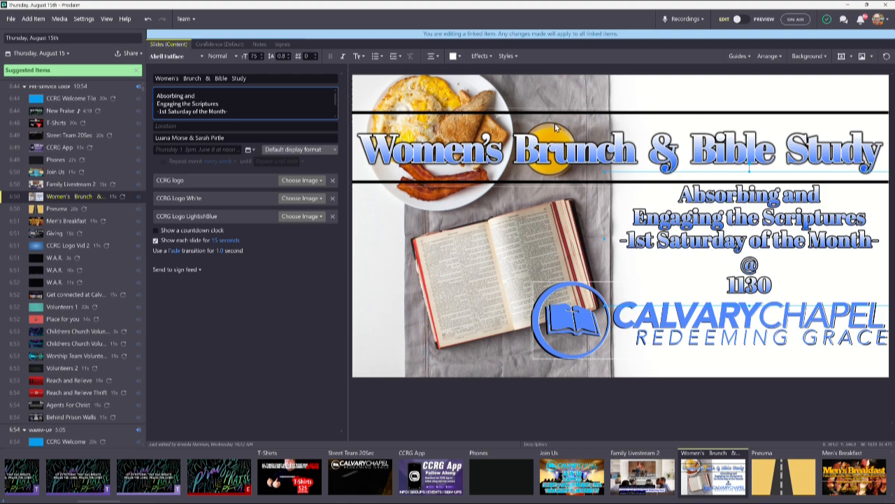
pyautogui.click(263, 79)
# Turn the Women's Brunch title's Background Shape off and back on to compare the look.
pyautogui.click(481, 56)
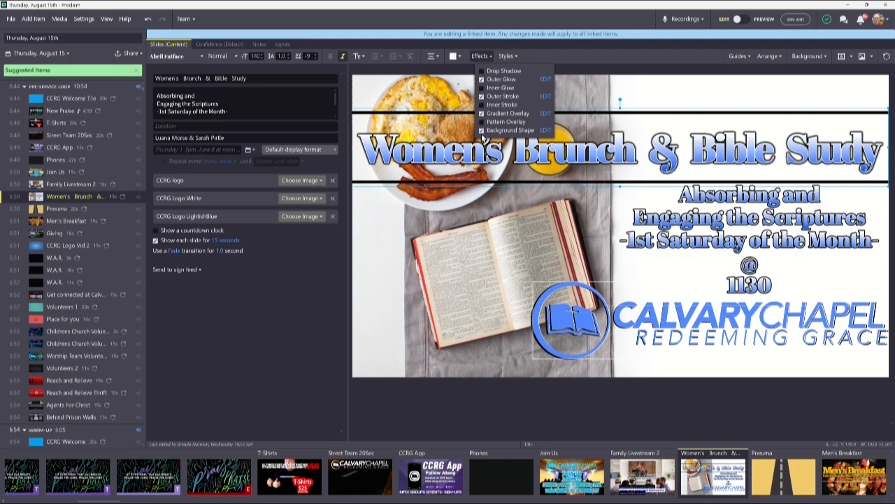
pyautogui.click(482, 130)
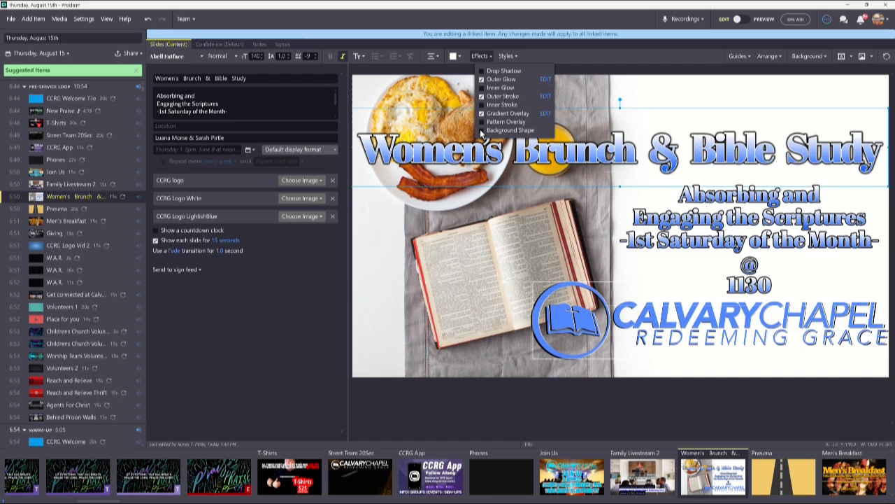
pyautogui.click(482, 131)
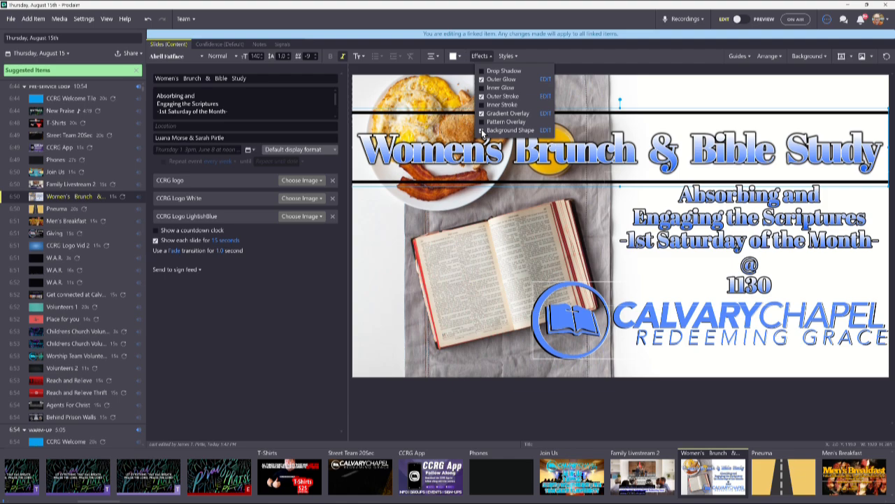
# Try the Extra Loose and Tighter fit modes on the title's Background Shape, and set it back to Tight.
pyautogui.click(545, 131)
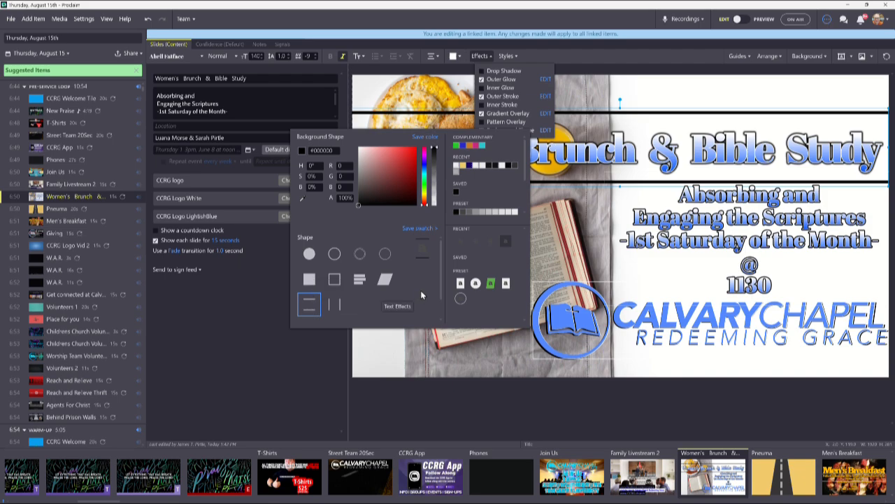
pyautogui.scroll(-1, 311, 308)
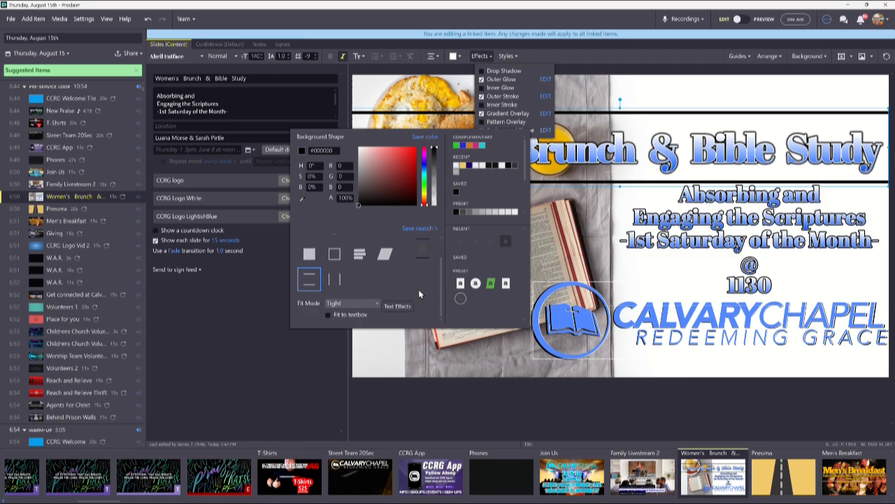
pyautogui.click(375, 302)
pyautogui.click(359, 362)
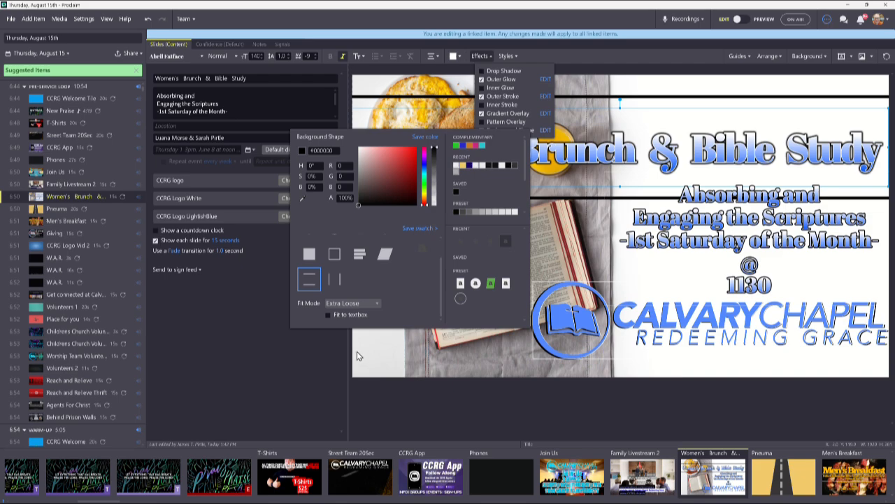
pyautogui.click(376, 305)
pyautogui.click(368, 316)
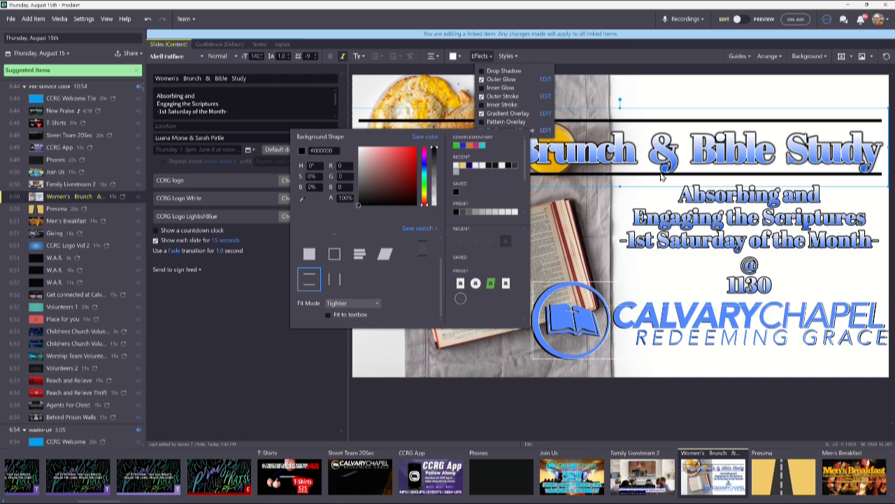
pyautogui.click(373, 304)
pyautogui.click(368, 325)
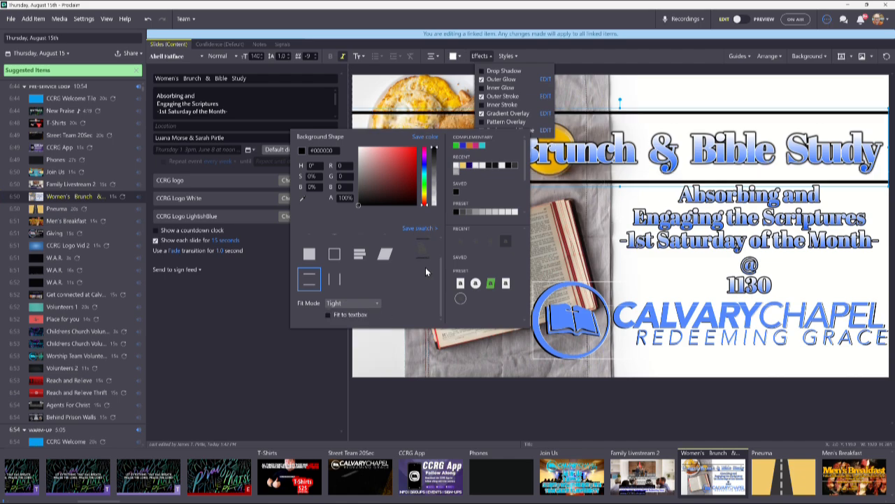
pyautogui.click(248, 318)
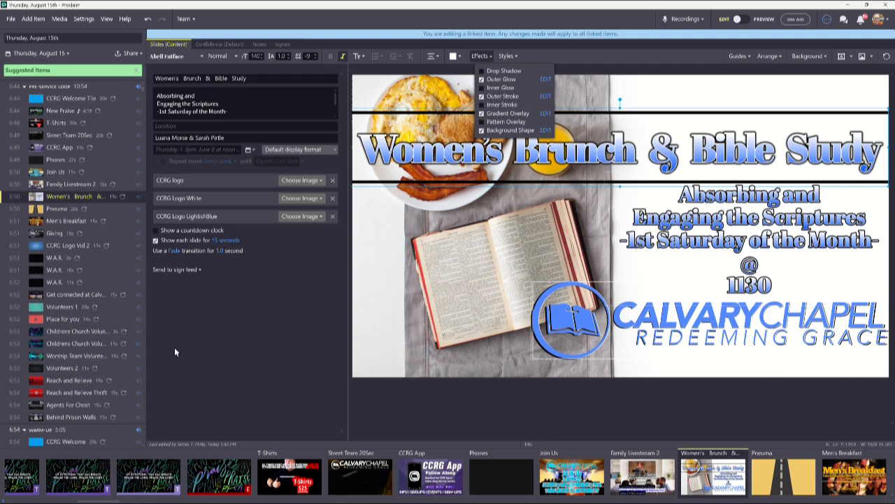
# Open the Get connected at Calvary Chapel item and look through the service order down to the post-service loop.
pyautogui.click(76, 297)
pyautogui.scroll(-10, 75, 301)
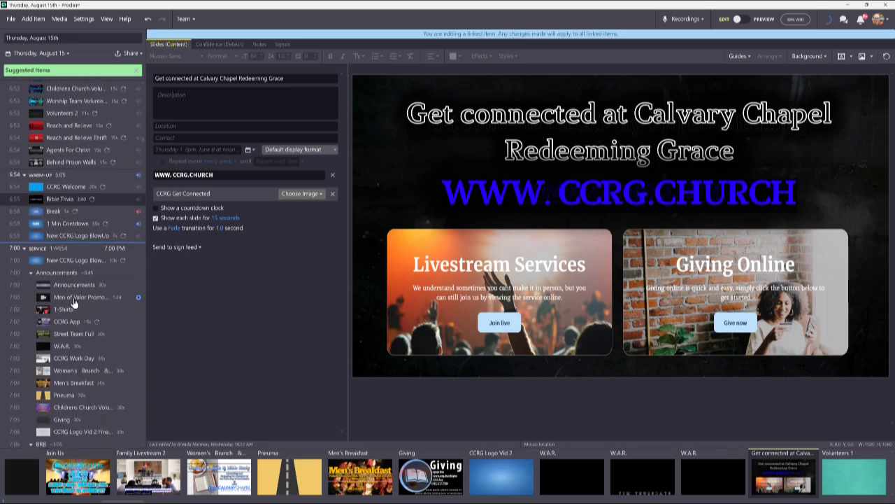
pyautogui.scroll(-4, 74, 302)
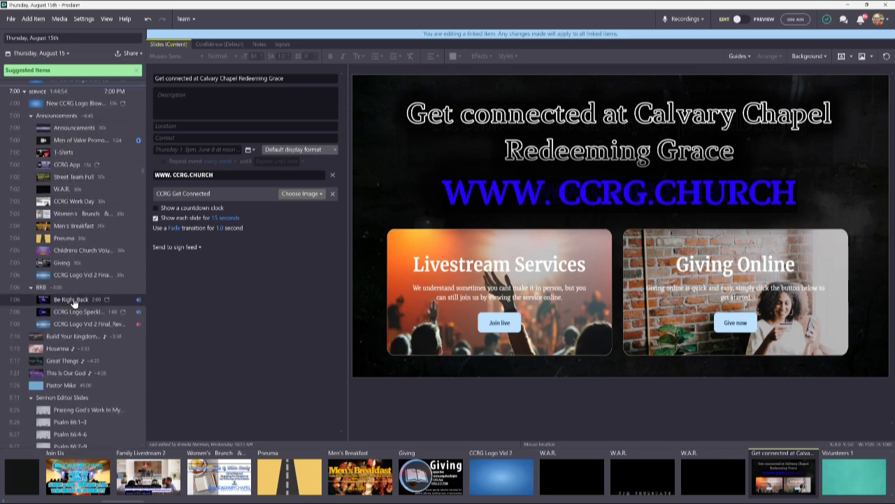
pyautogui.scroll(-10, 74, 302)
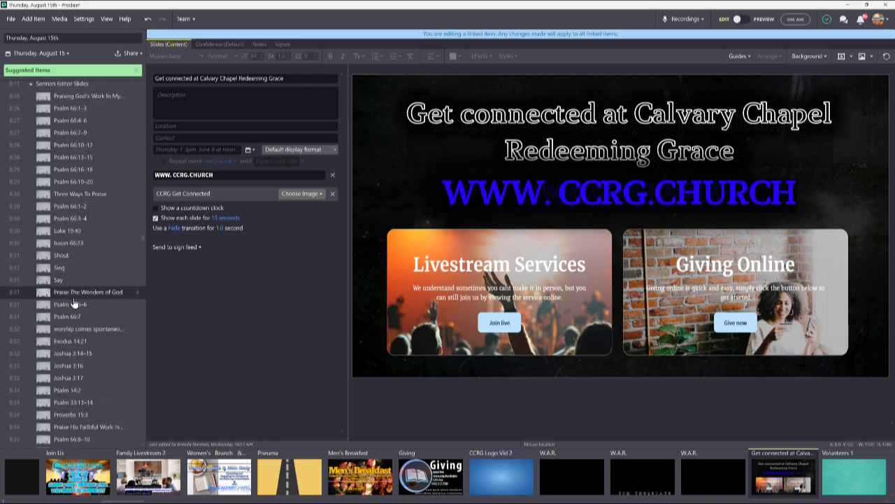
pyautogui.scroll(-8, 73, 302)
pyautogui.scroll(-2, 74, 302)
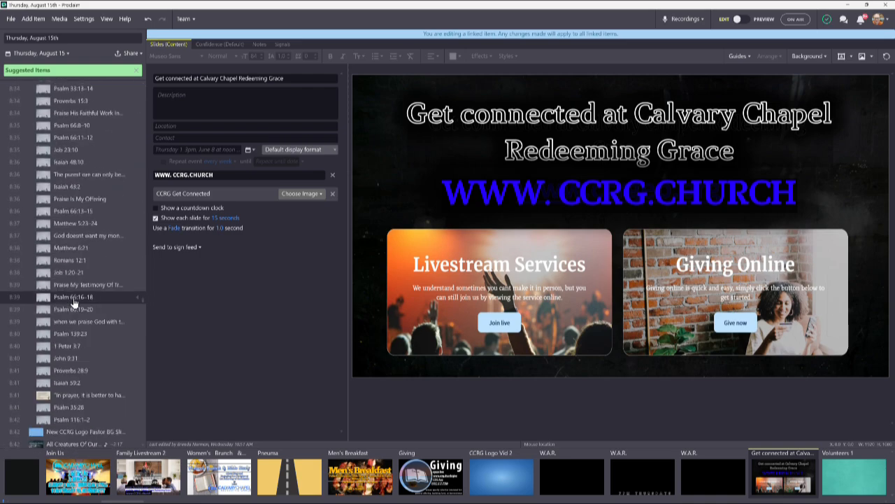
pyautogui.scroll(-3, 74, 303)
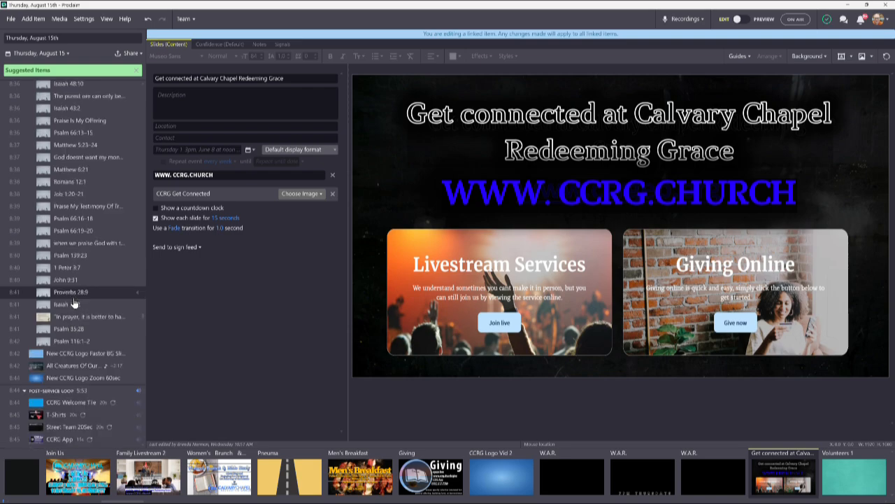
# Collapse the Sermon Editor Slides group in the service order.
pyautogui.scroll(12, 73, 302)
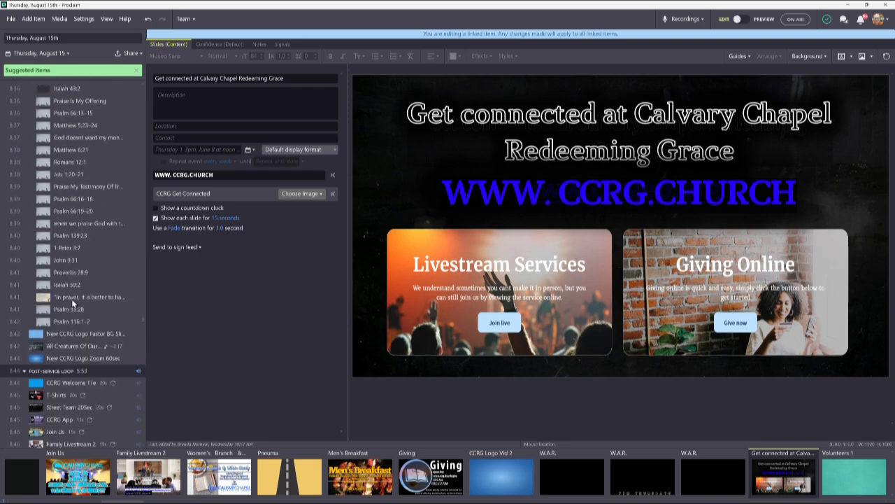
pyautogui.scroll(4, 73, 302)
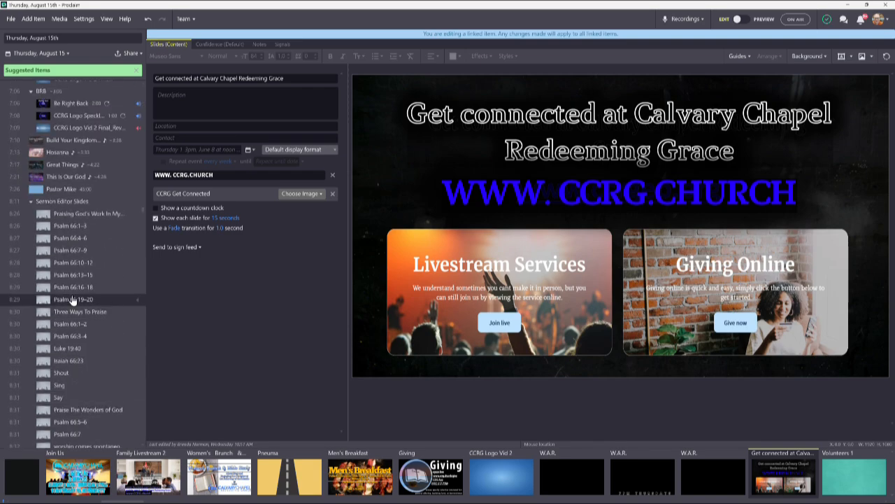
pyautogui.click(31, 201)
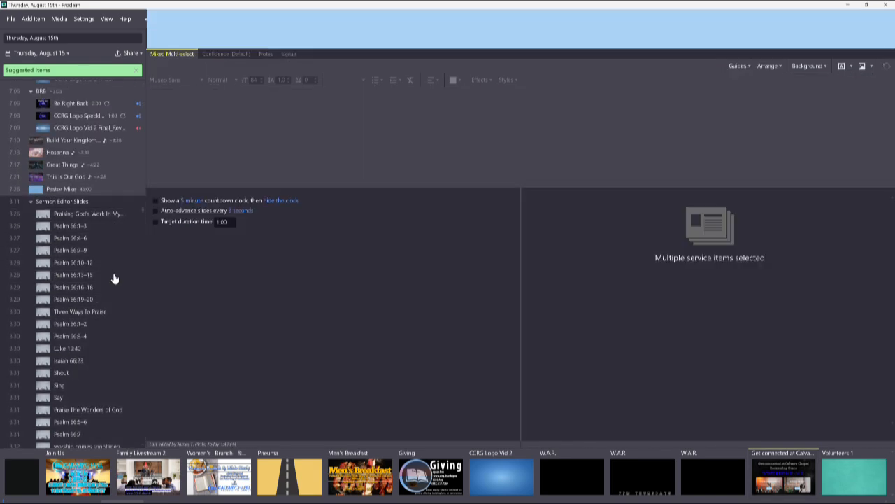
# Move New Praise from the pre-service loop into the Service section, between Build Your Kingdom and Hosanna, and select it there.
pyautogui.scroll(5, 114, 275)
pyautogui.scroll(7, 103, 280)
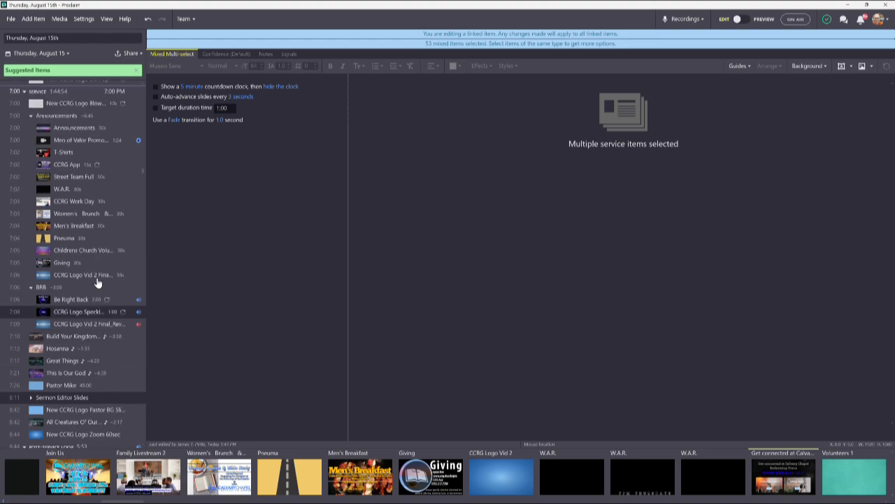
pyautogui.scroll(3, 95, 281)
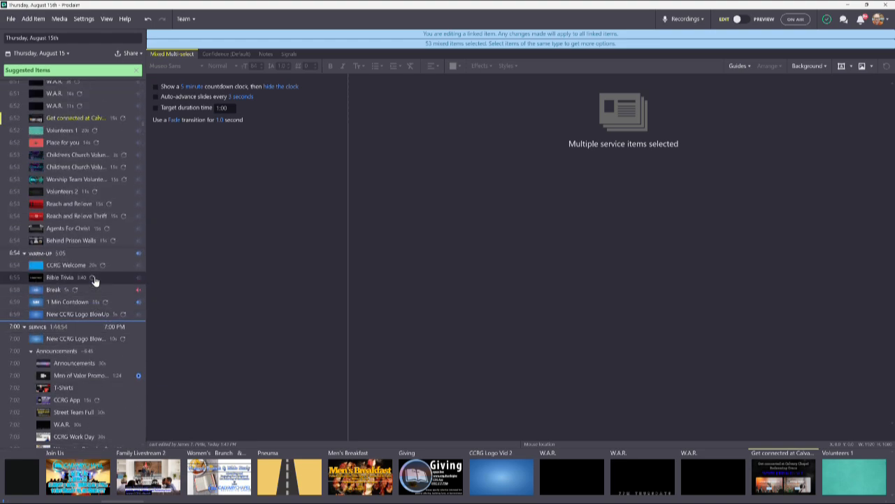
pyautogui.scroll(5, 92, 279)
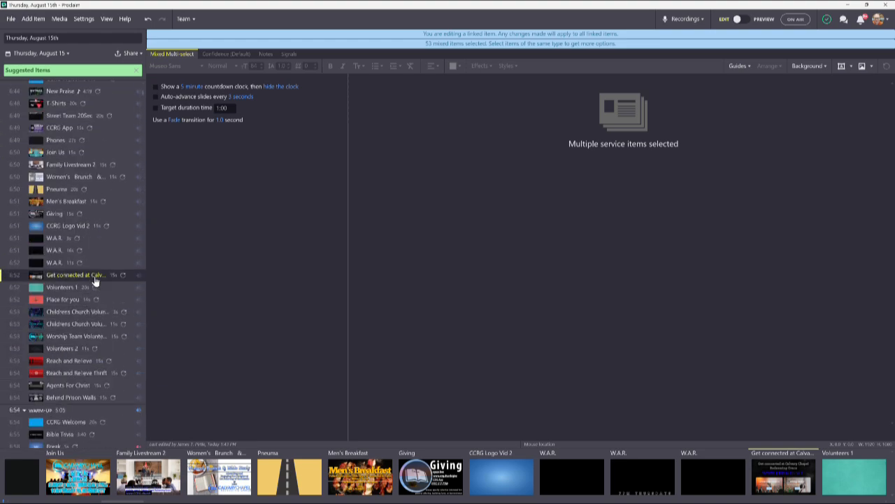
pyautogui.scroll(1, 95, 281)
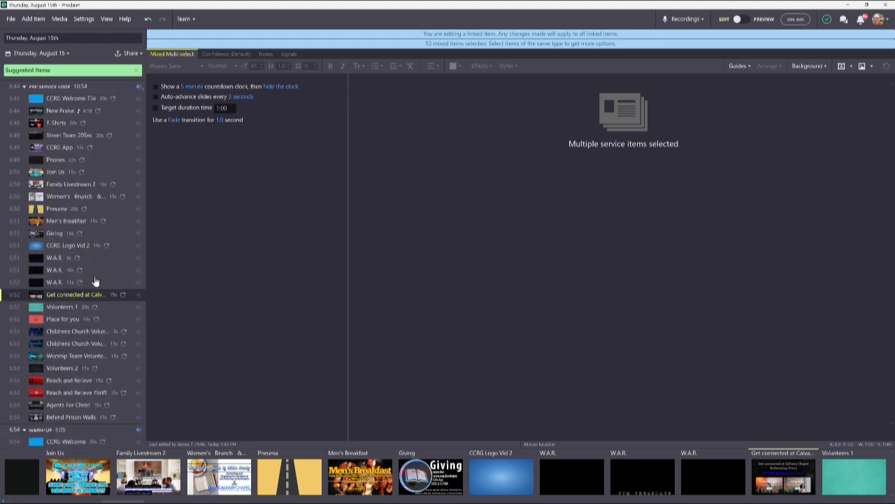
pyautogui.click(60, 112)
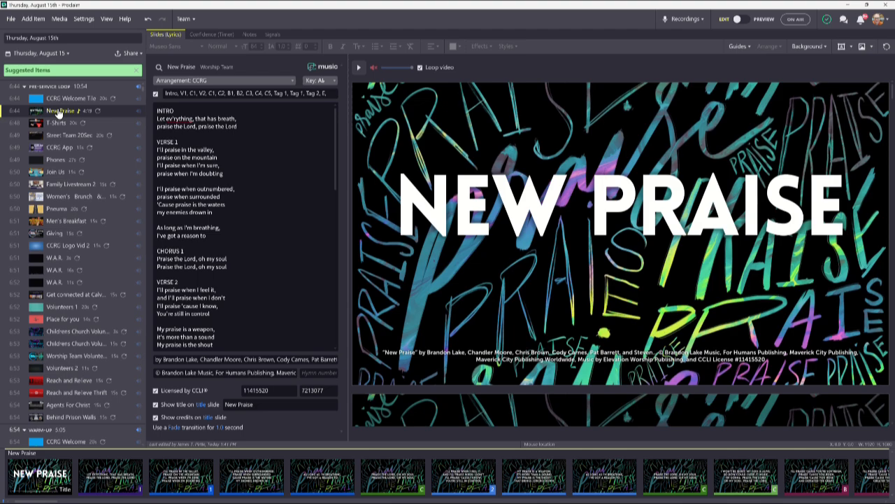
pyautogui.moveTo(59, 114); pyautogui.dragTo(70, 333)
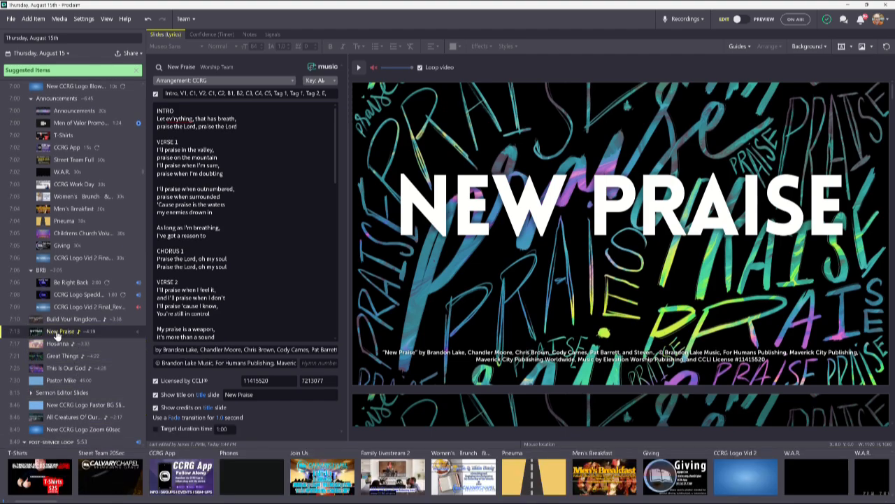
pyautogui.press('Up')
pyautogui.click(58, 333)
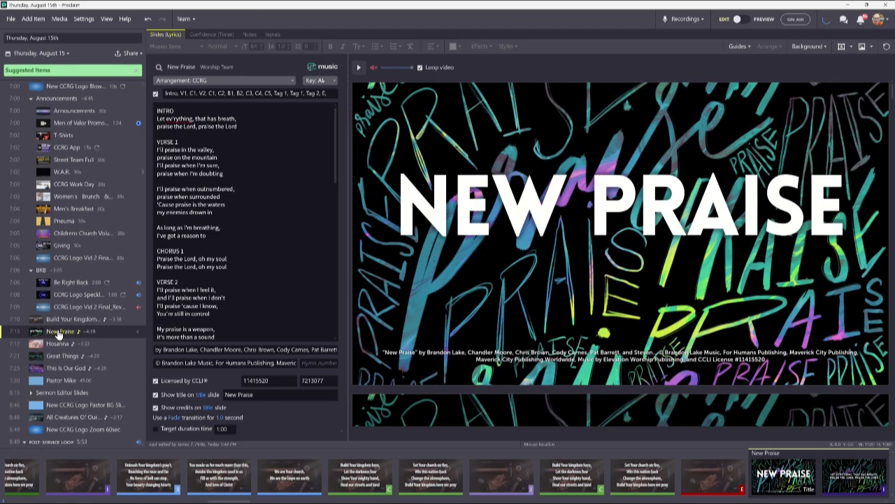
# Open the Hosanna song, select its title and check which text effects are applied to it.
pyautogui.click(56, 343)
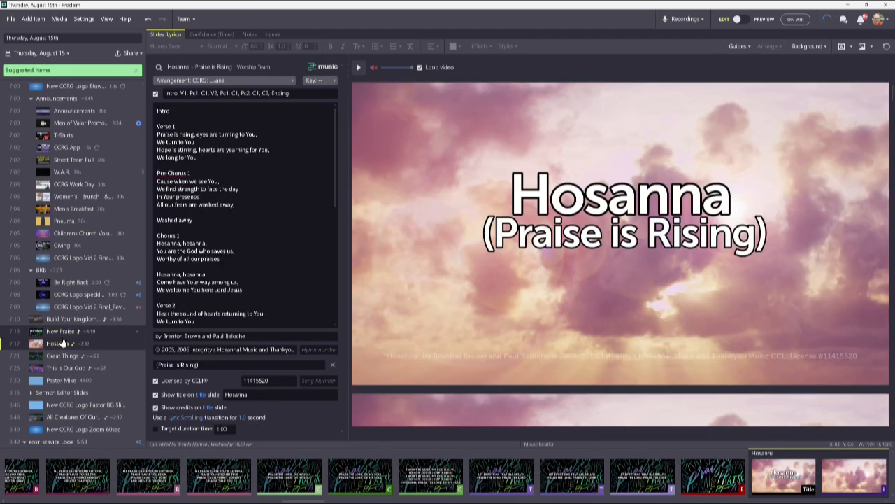
pyautogui.click(555, 241)
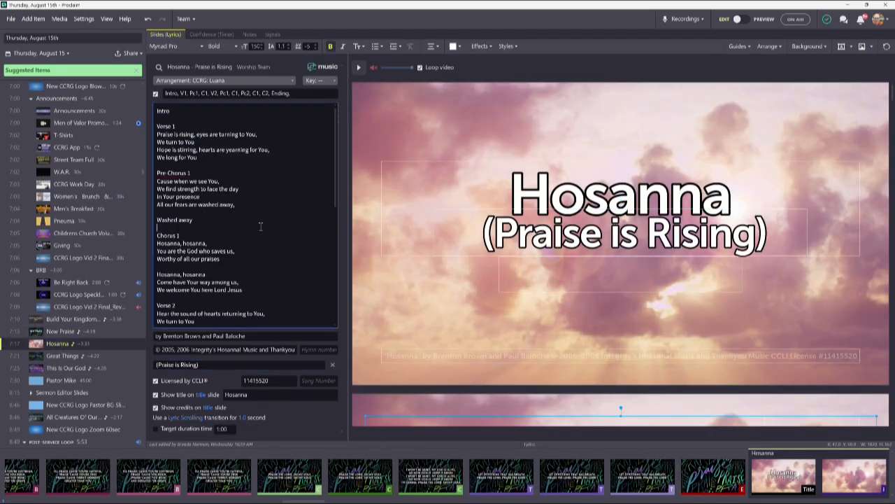
pyautogui.click(572, 198)
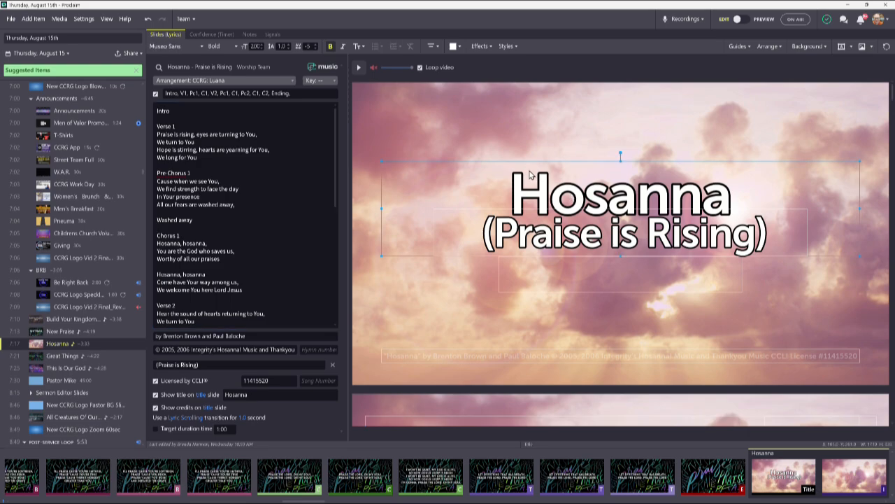
pyautogui.click(476, 47)
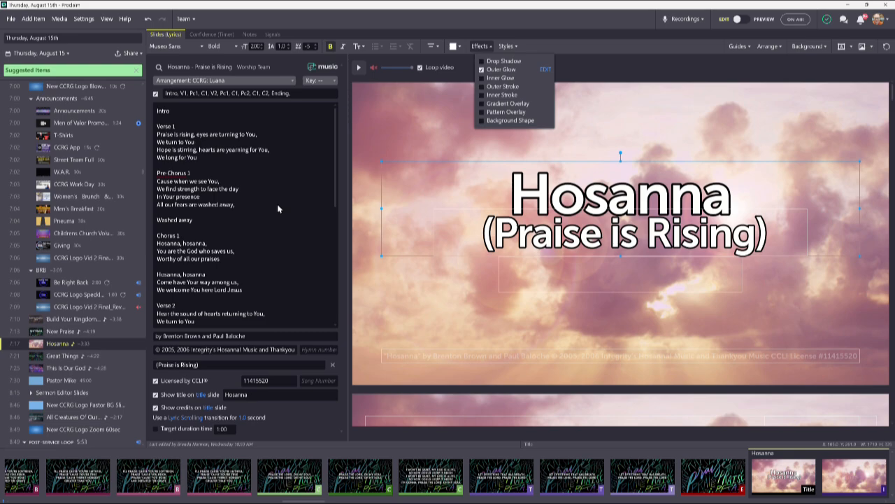
# Return to the New Praise song and check the lyrics slides and the effects on their text.
pyautogui.click(52, 332)
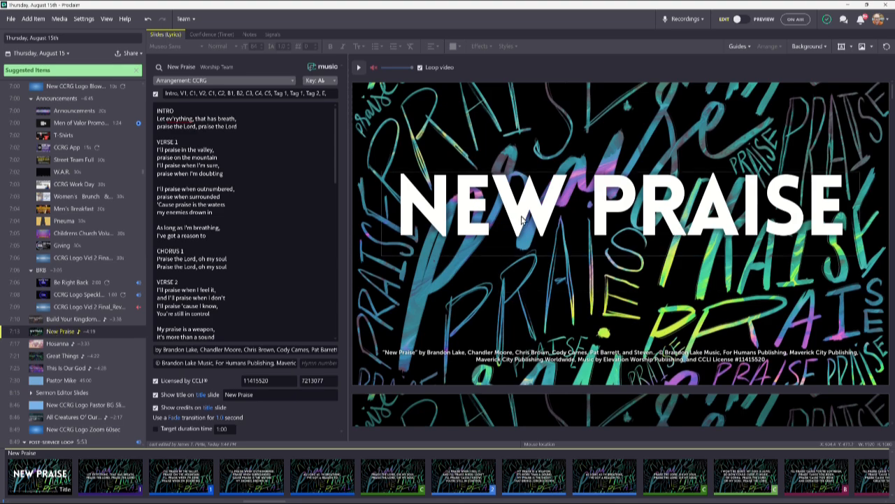
pyautogui.scroll(-5, 523, 219)
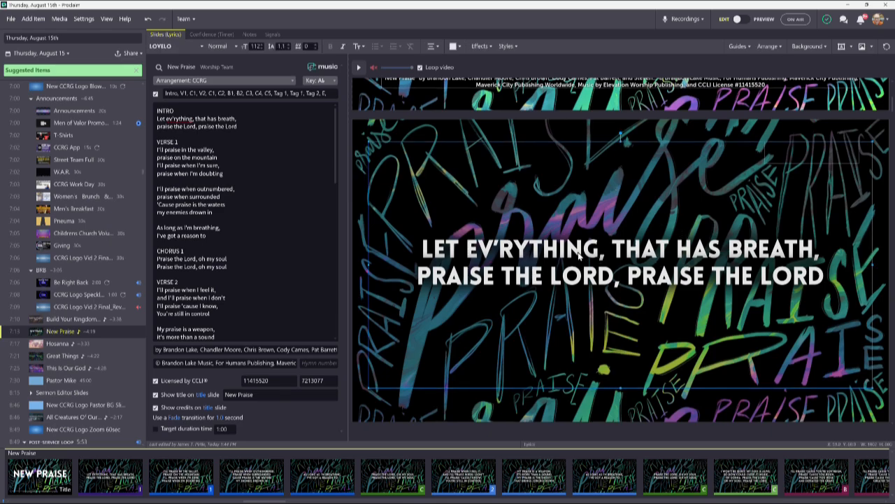
pyautogui.scroll(-2, 579, 256)
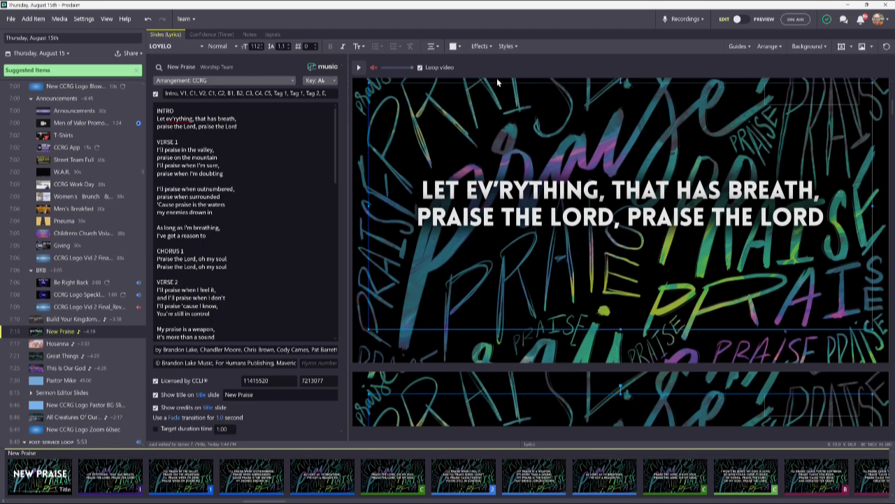
pyautogui.click(481, 46)
pyautogui.click(479, 205)
pyautogui.scroll(3, 494, 270)
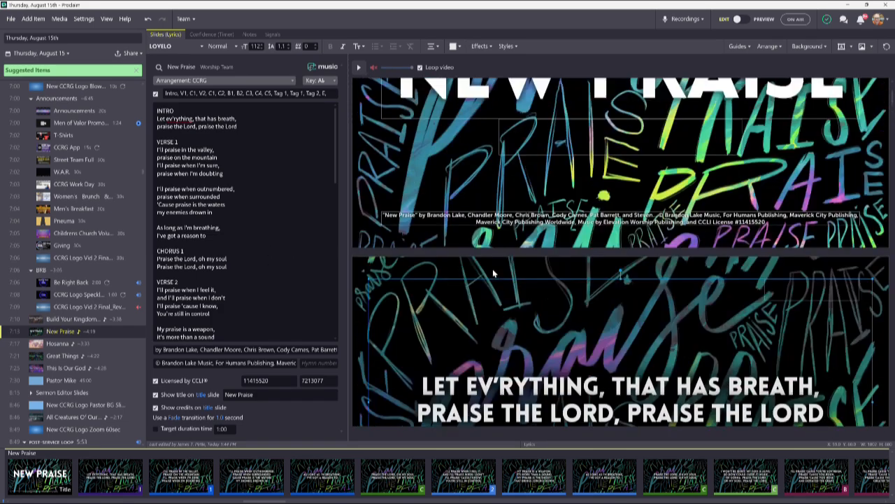
# Try a Background Shape behind the New Praise title, look at its settings, and turn it off again.
pyautogui.click(526, 215)
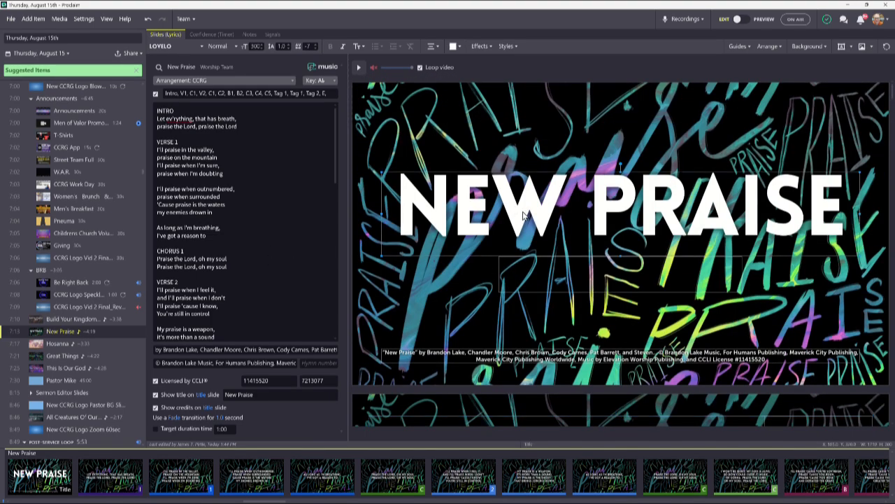
pyautogui.click(480, 46)
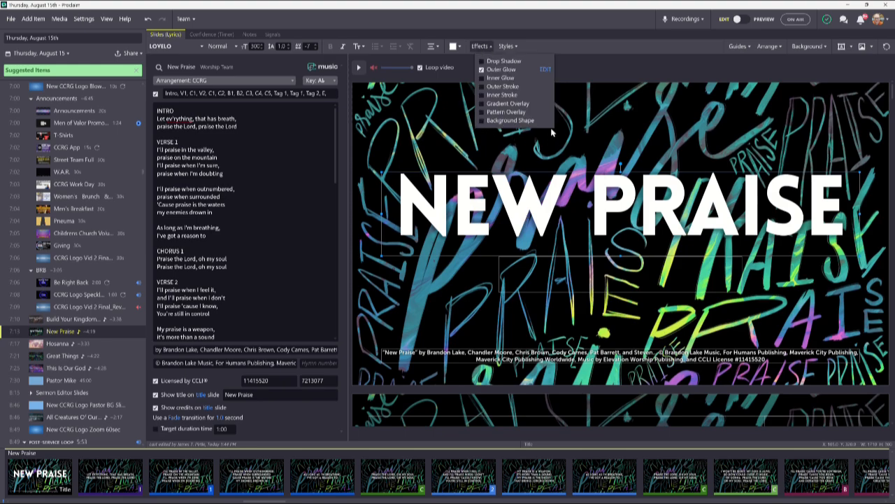
pyautogui.click(514, 121)
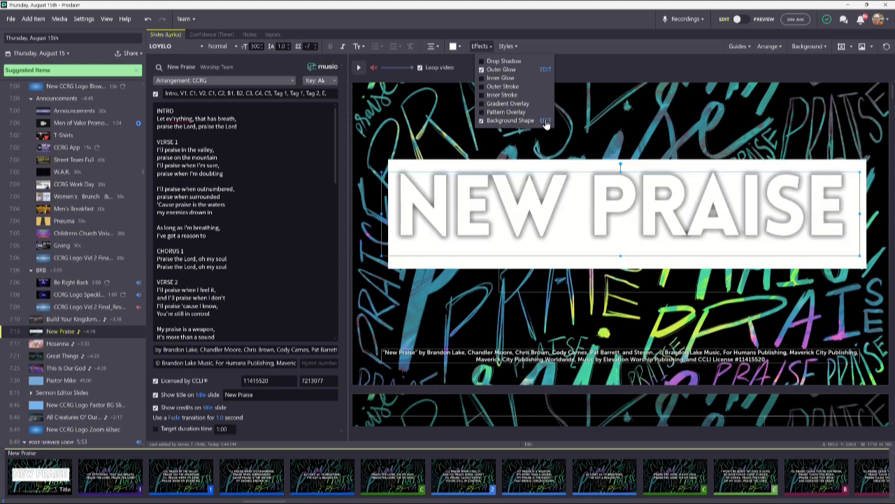
pyautogui.click(546, 121)
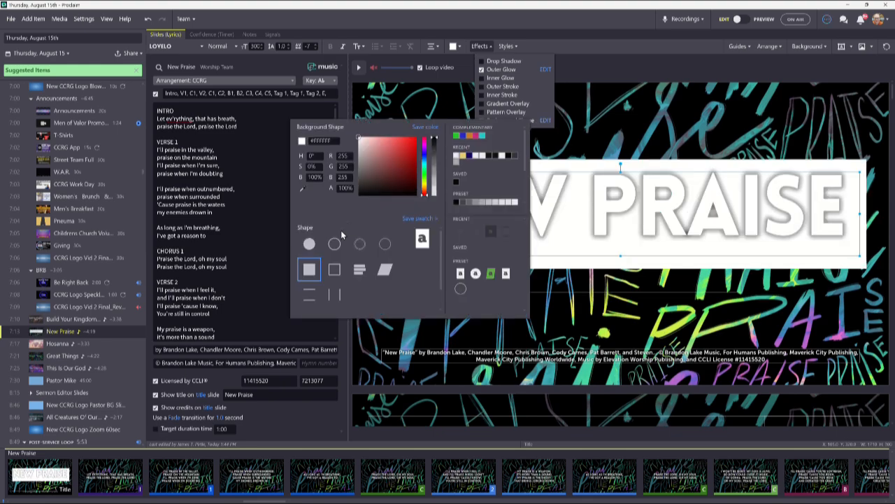
pyautogui.click(562, 138)
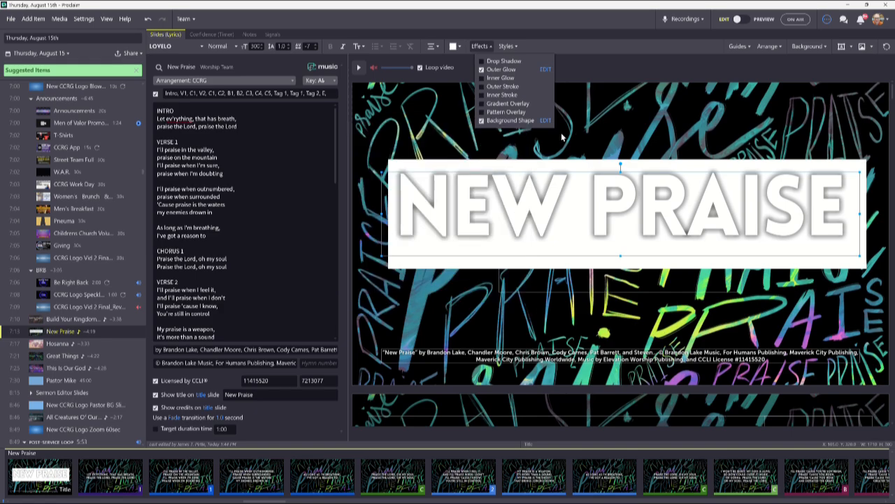
pyautogui.click(481, 121)
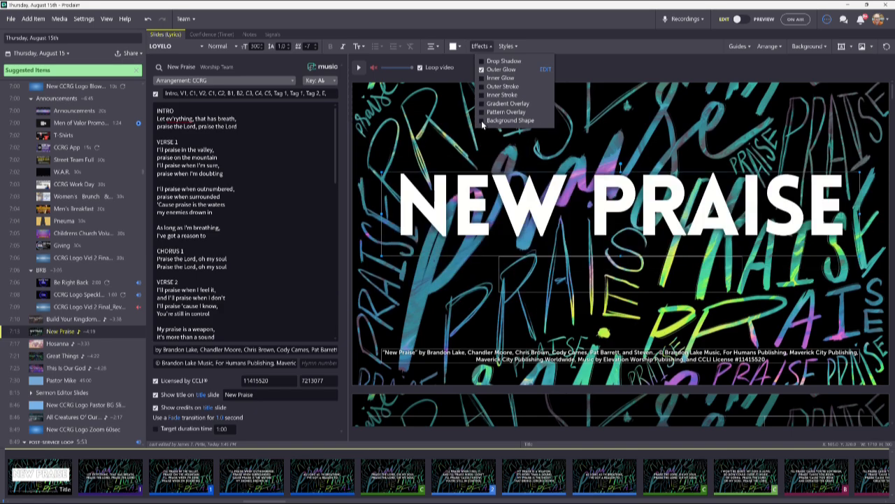
pyautogui.click(293, 206)
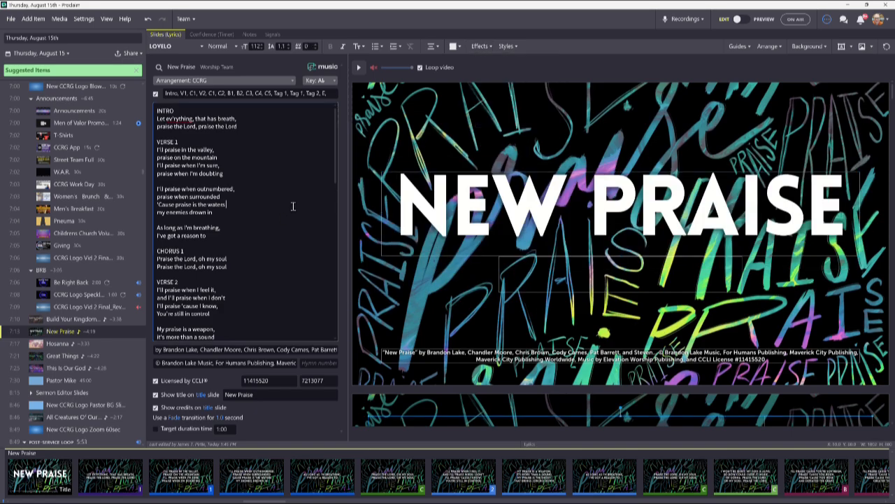
# Select the credits text on the New Praise title slide and turn off its Outer Glow.
pyautogui.scroll(-3, 475, 210)
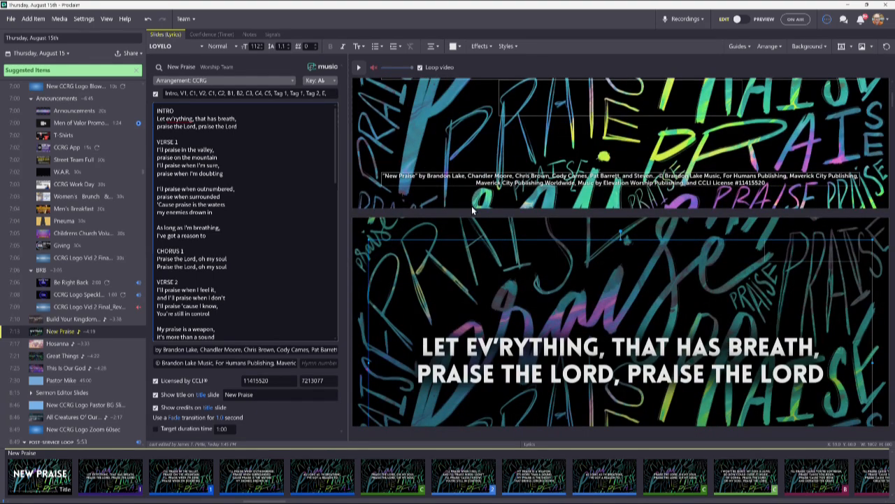
pyautogui.scroll(2, 469, 210)
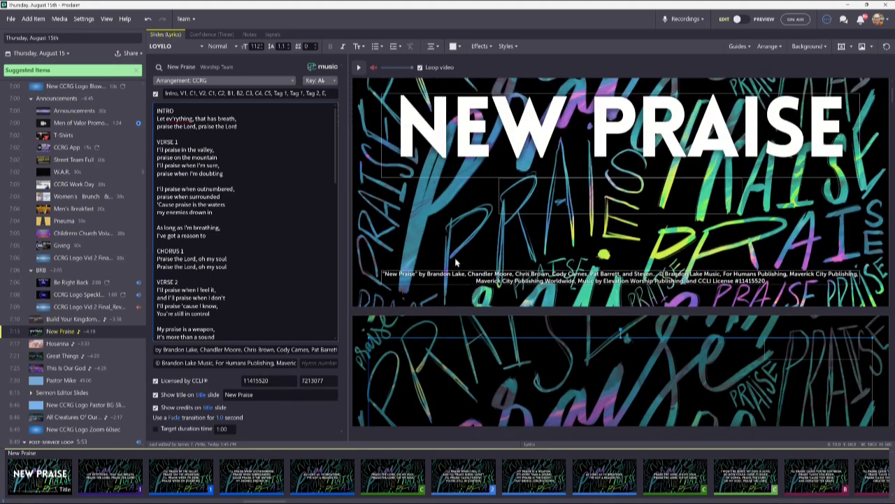
pyautogui.click(502, 275)
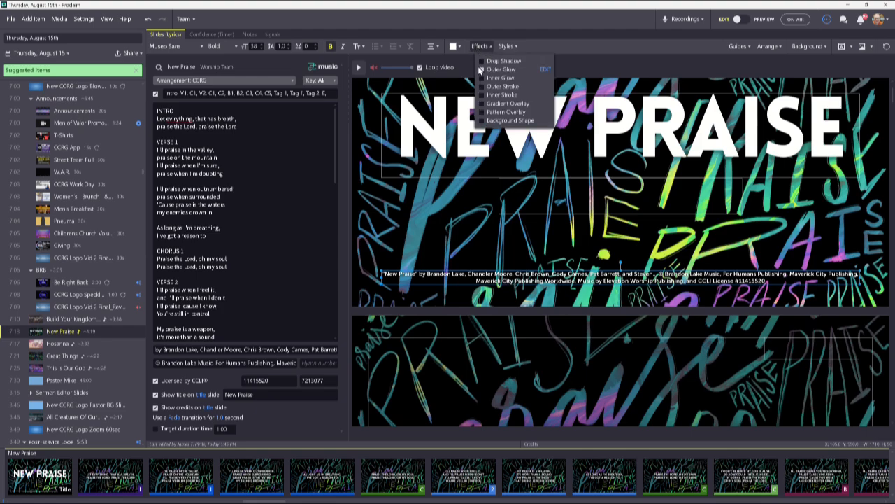
pyautogui.click(481, 70)
# Try red, green and blue font colors on the New Praise credits text, and set it back to white (#FFFFFF).
pyautogui.click(458, 48)
pyautogui.moveTo(565, 72); pyautogui.dragTo(587, 69)
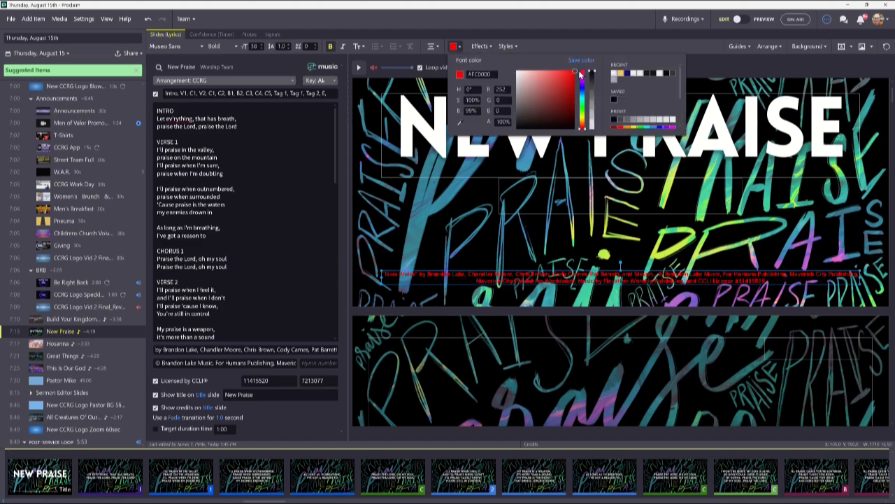
pyautogui.click(585, 111)
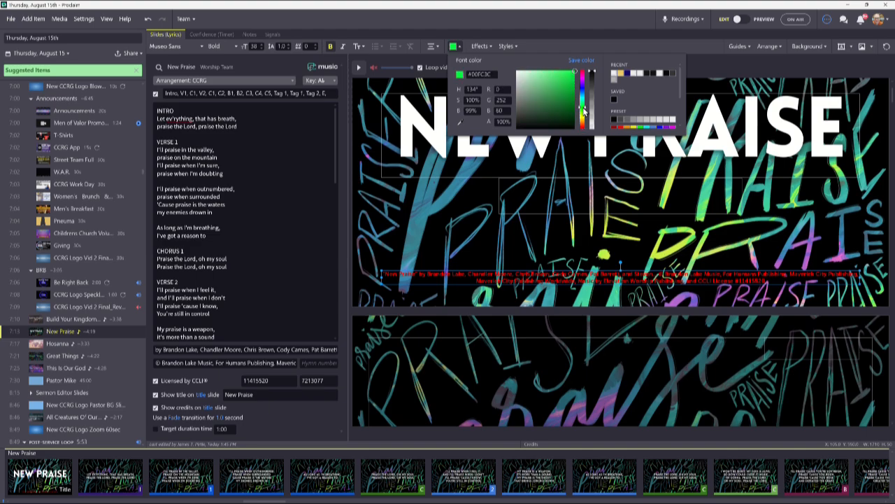
pyautogui.click(585, 95)
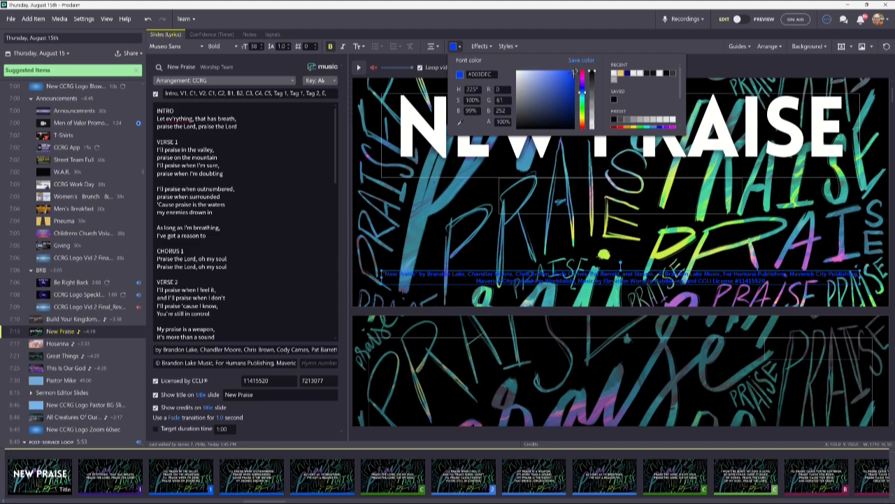
pyautogui.click(516, 71)
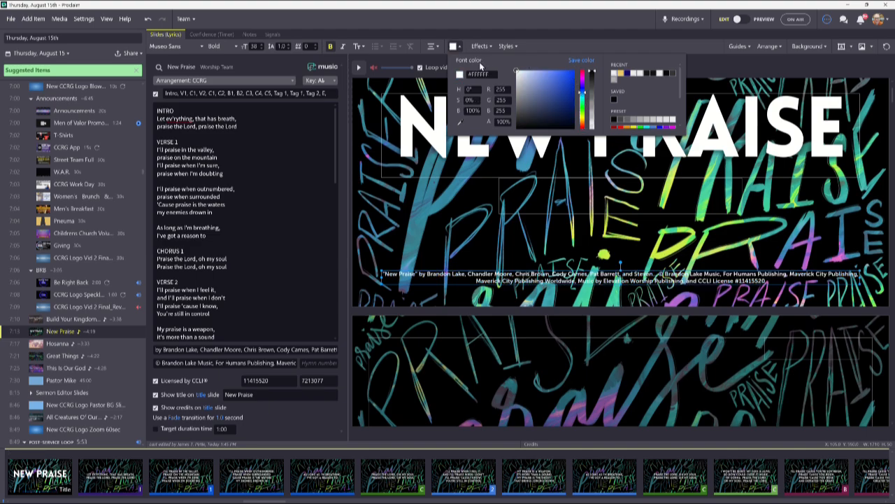
# Set the opacity of the credits text's font color to 20% and deselect the text.
pyautogui.click(498, 121)
pyautogui.write('20')
pyautogui.press('Return')
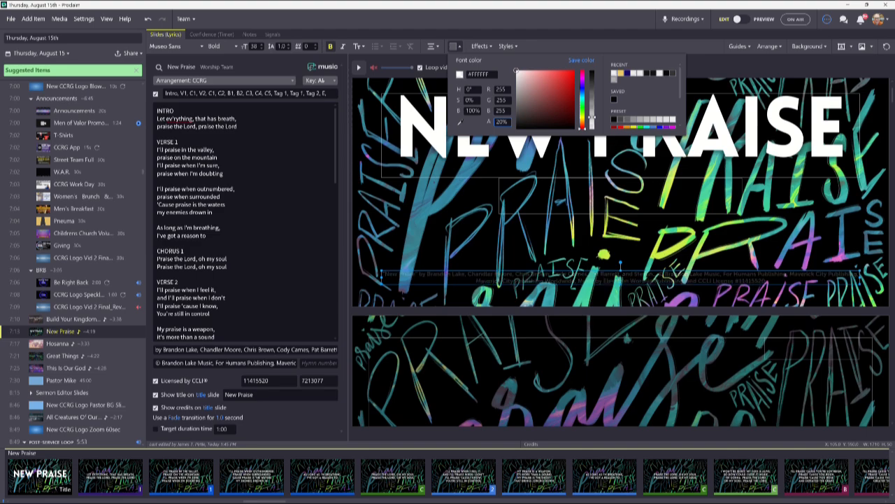
pyautogui.click(392, 239)
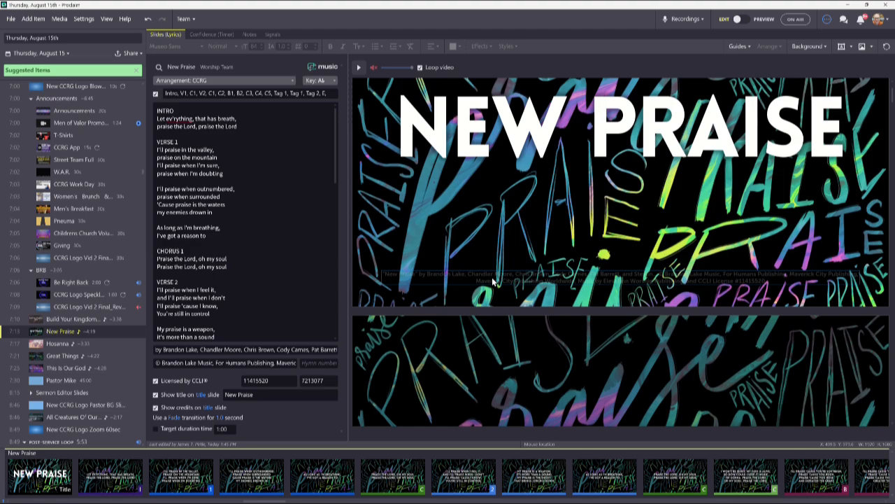
# Check the choices for which slide shows the credits, keep the title slide, and review the title and first lyrics slides.
pyautogui.click(208, 408)
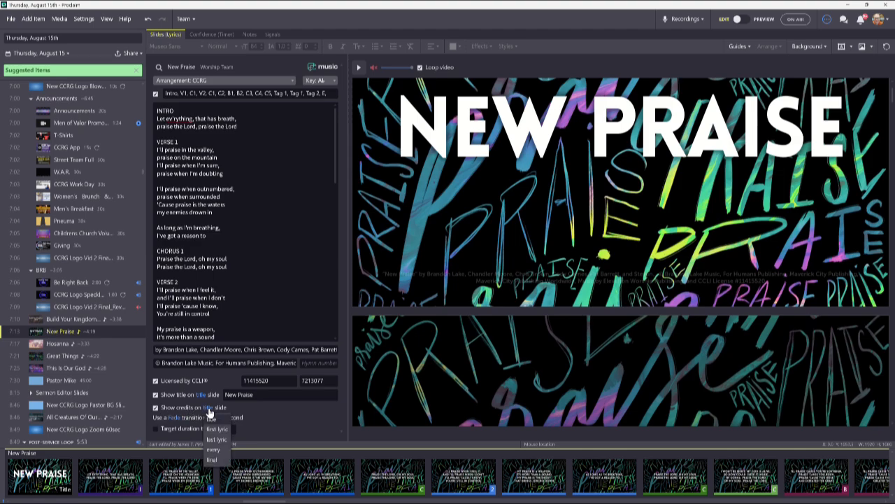
pyautogui.click(208, 411)
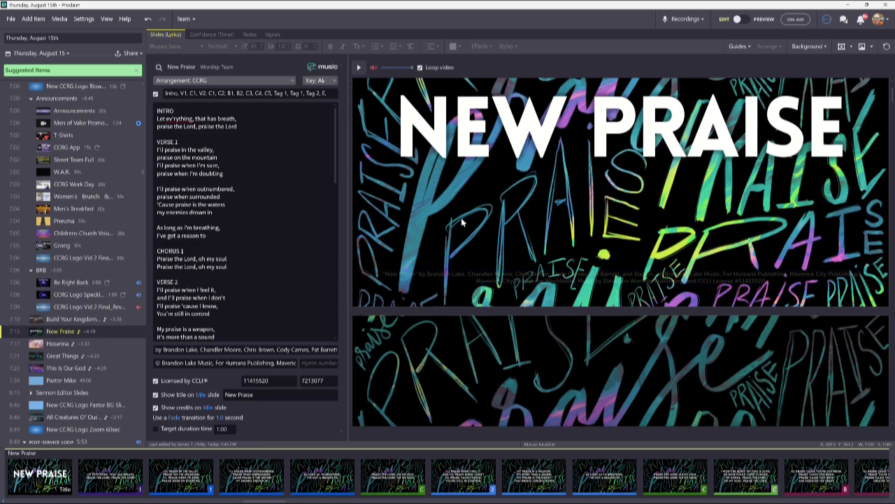
pyautogui.scroll(1, 461, 218)
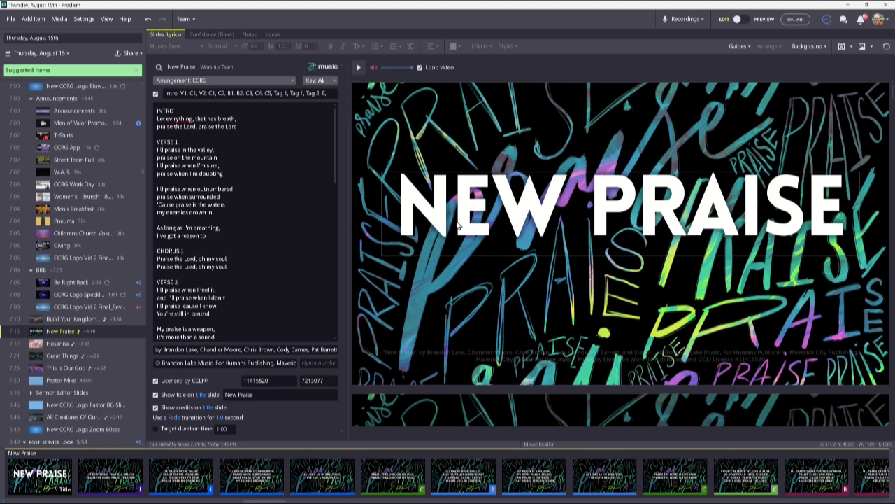
pyautogui.scroll(-2, 455, 225)
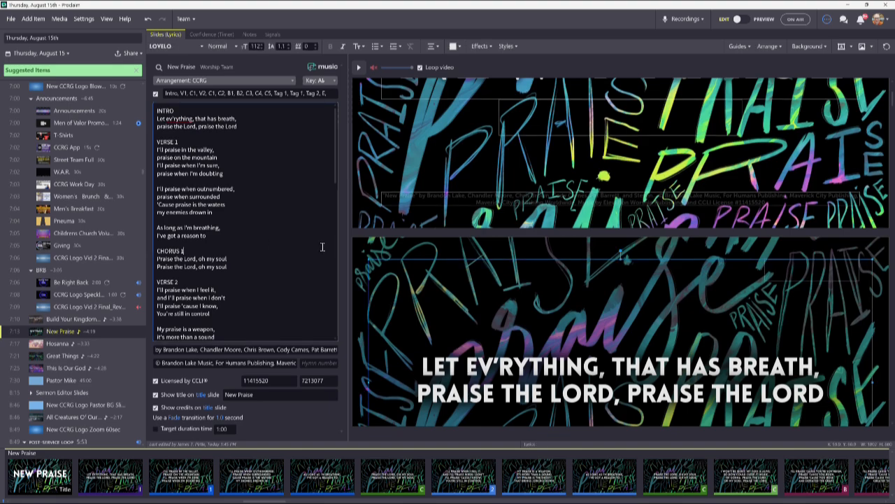
pyautogui.scroll(2, 465, 237)
pyautogui.scroll(-1, 464, 237)
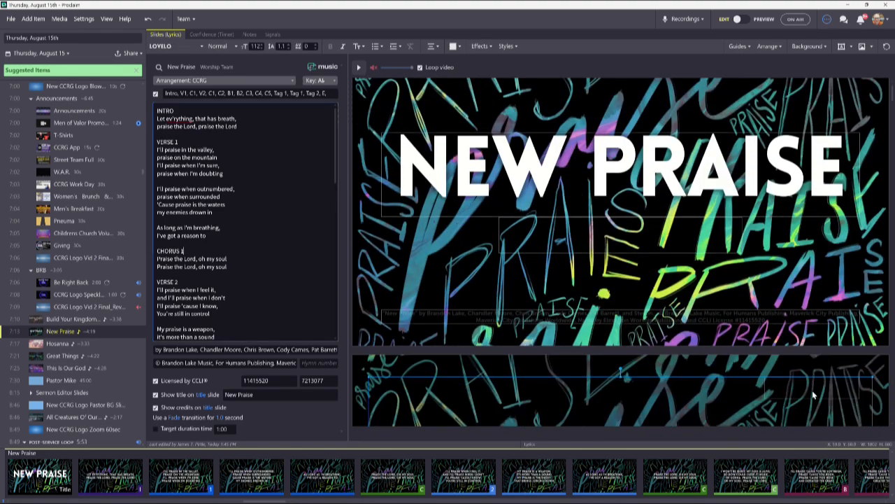
# Try the hymn number 125 for New Praise to see its placement on the slides, and clear it again.
pyautogui.click(539, 237)
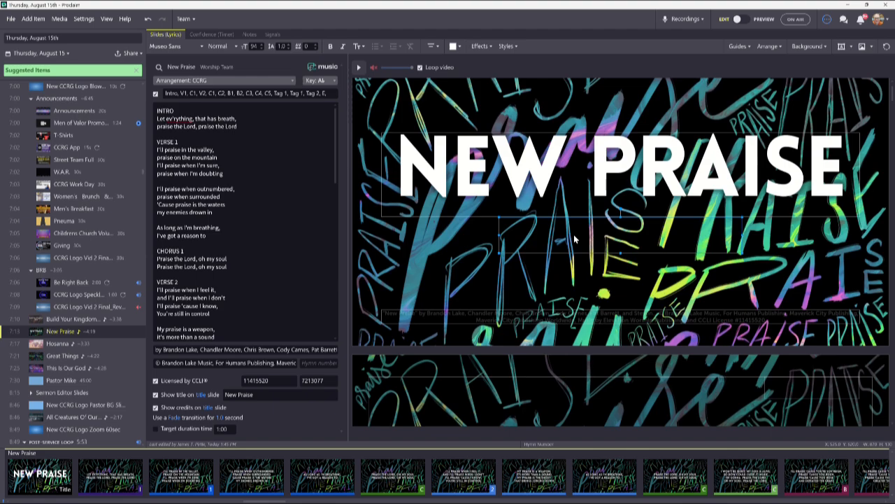
pyautogui.click(334, 361)
pyautogui.write('125')
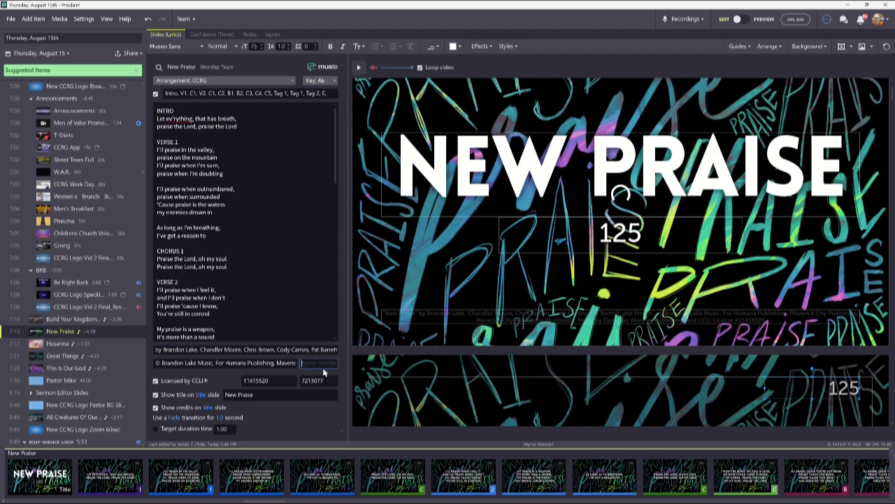
pyautogui.press('BackSpace')
pyautogui.press('BackSpace')
pyautogui.press('BackSpace')
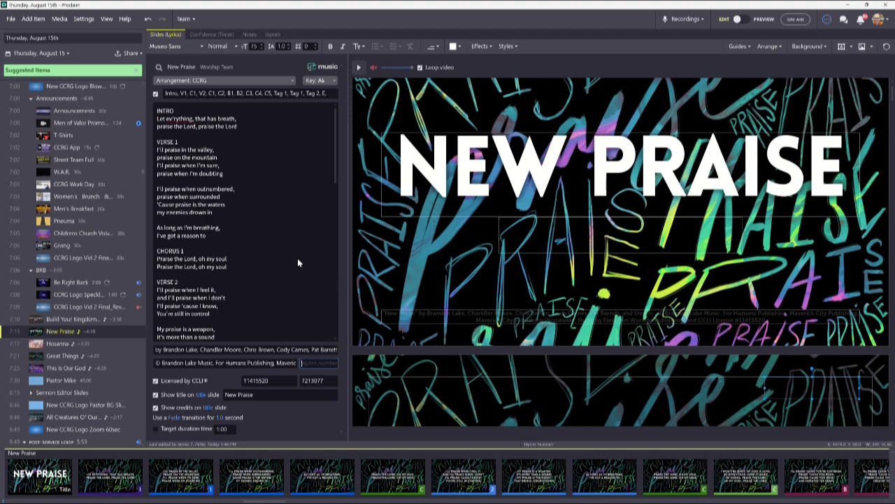
pyautogui.scroll(1, 448, 257)
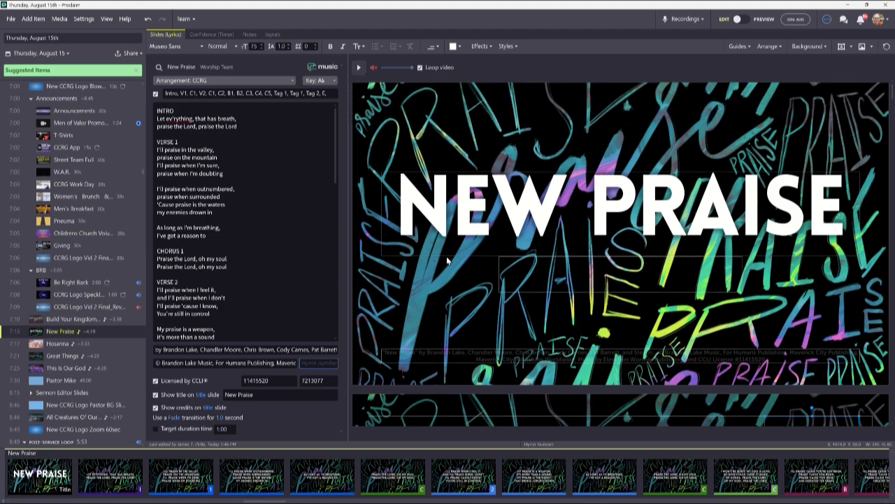